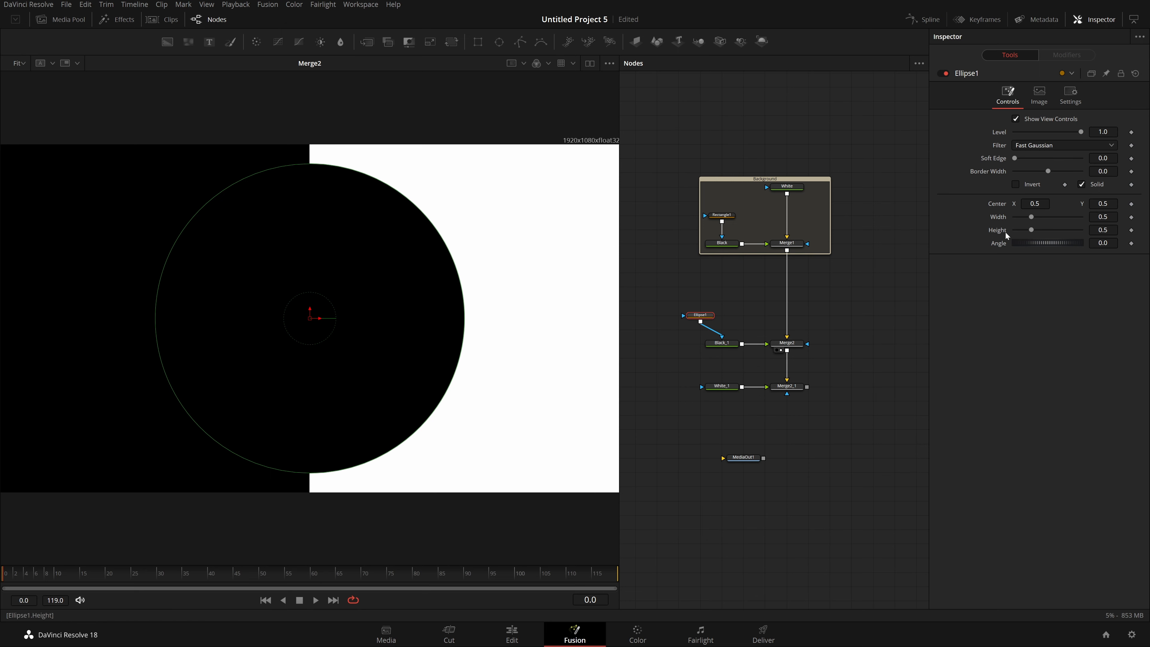
- Shrink the Ellipse1 mask to a Width of 0.1 and a Height of 0.1
{"action": "left_click_drag", "start_coordinate": [440, 407], "coordinate": [327, 348]}
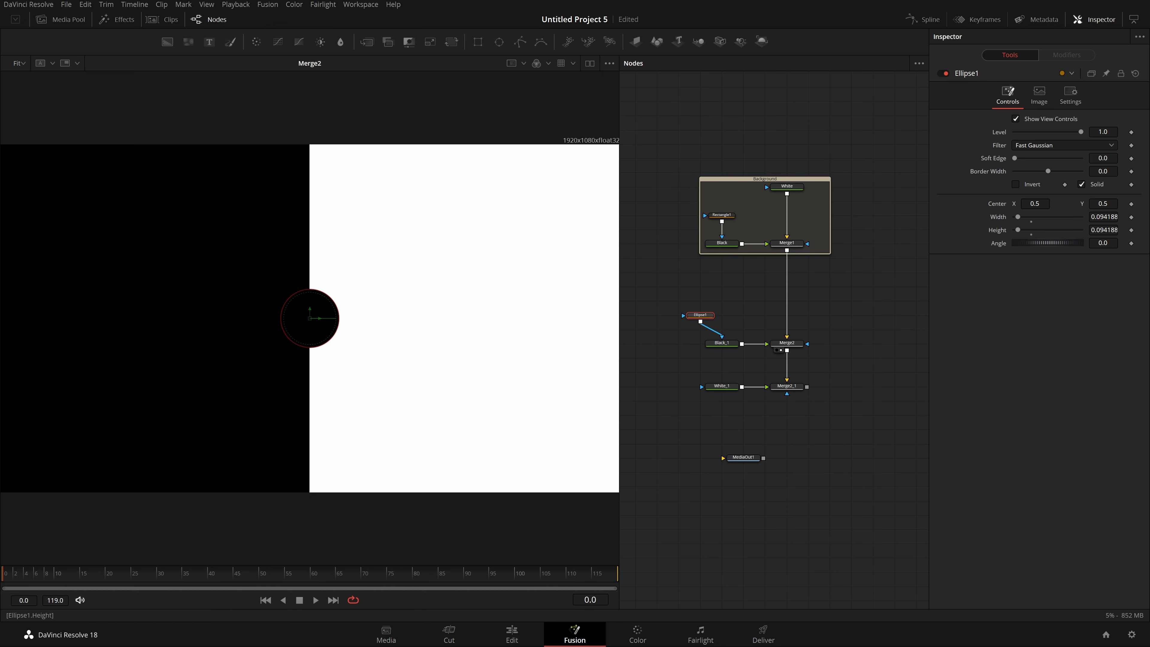
{"action": "left_click", "coordinate": [1103, 216]}
{"action": "type", "text": "0.1"}
{"action": "key", "text": "Tab"}
{"action": "type", "text": "0.1"}
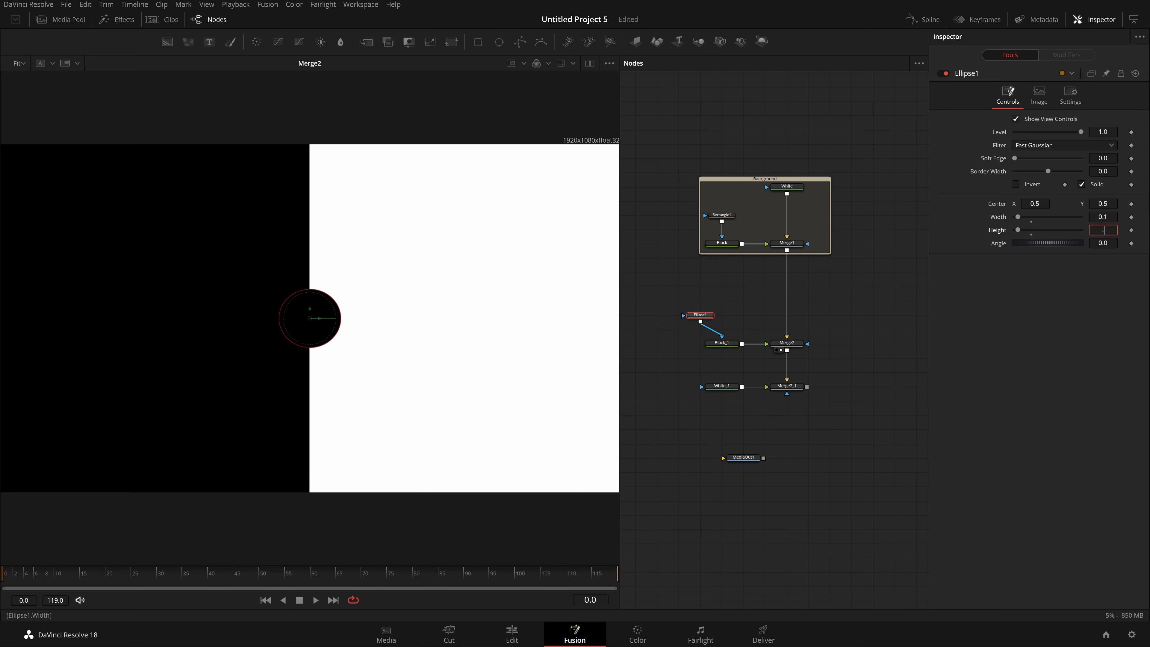
{"action": "key", "text": "Tab"}
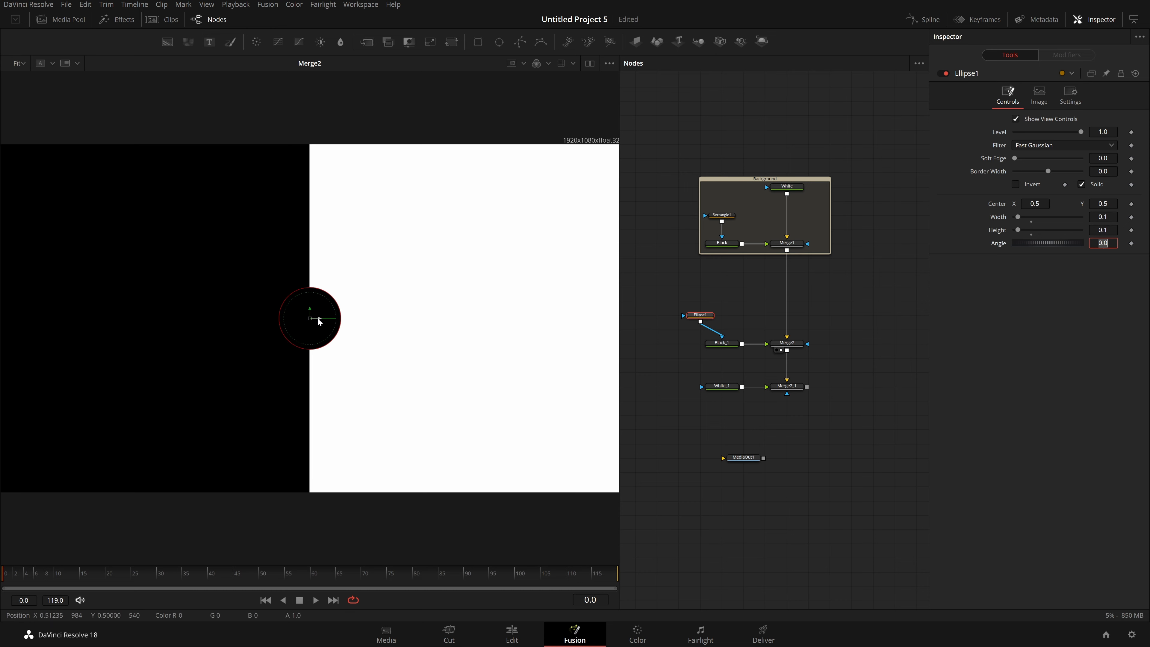
- Move the black circle horizontally until it touches the black-white dividing line, with its Center X set to 0.55
{"action": "left_click_drag", "start_coordinate": [317, 323], "coordinate": [349, 329]}
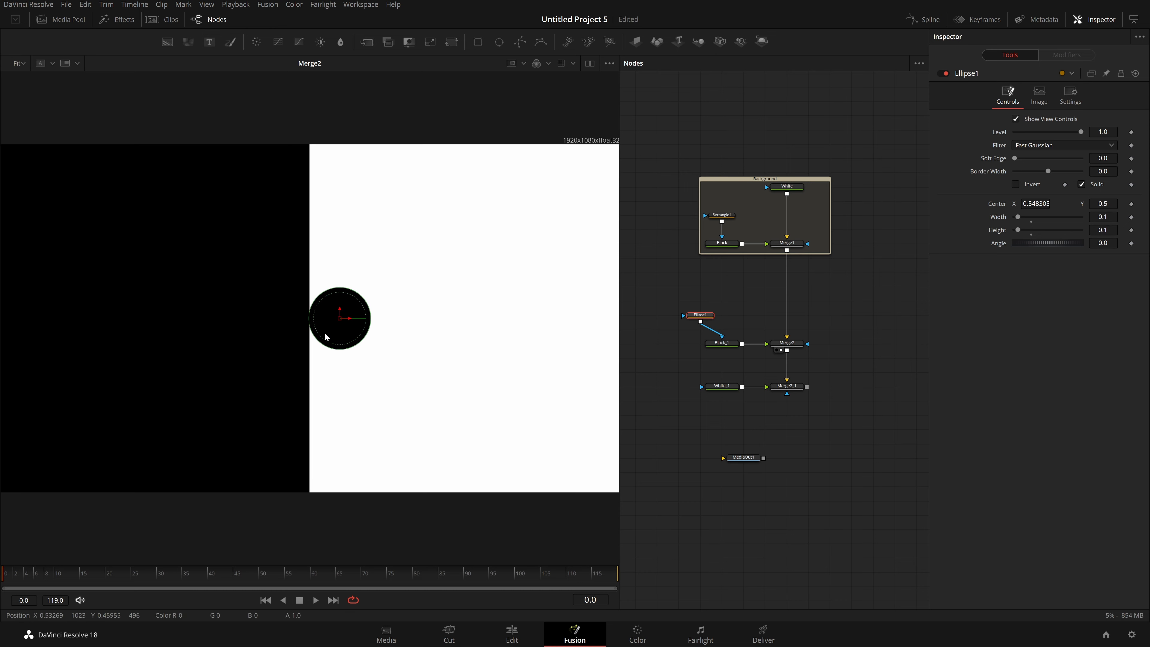
{"action": "scroll", "coordinate": [320, 332], "scroll_direction": "up", "scroll_amount": 6}
{"action": "left_click_drag", "start_coordinate": [438, 246], "coordinate": [441, 246]}
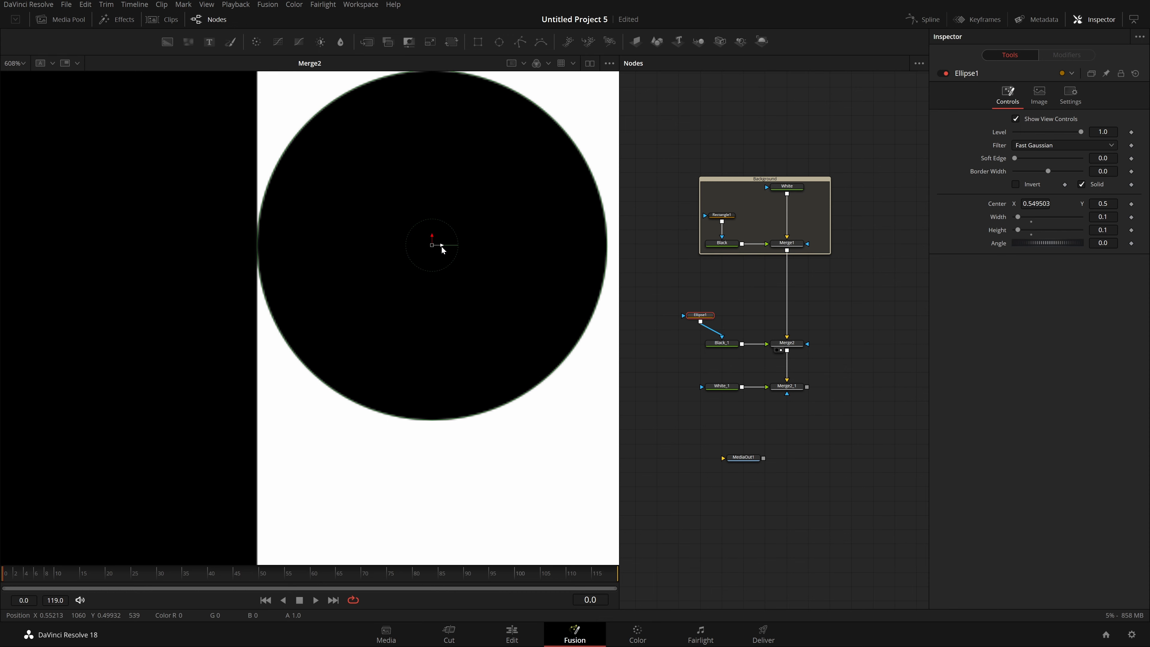
{"action": "left_click", "coordinate": [1036, 203]}
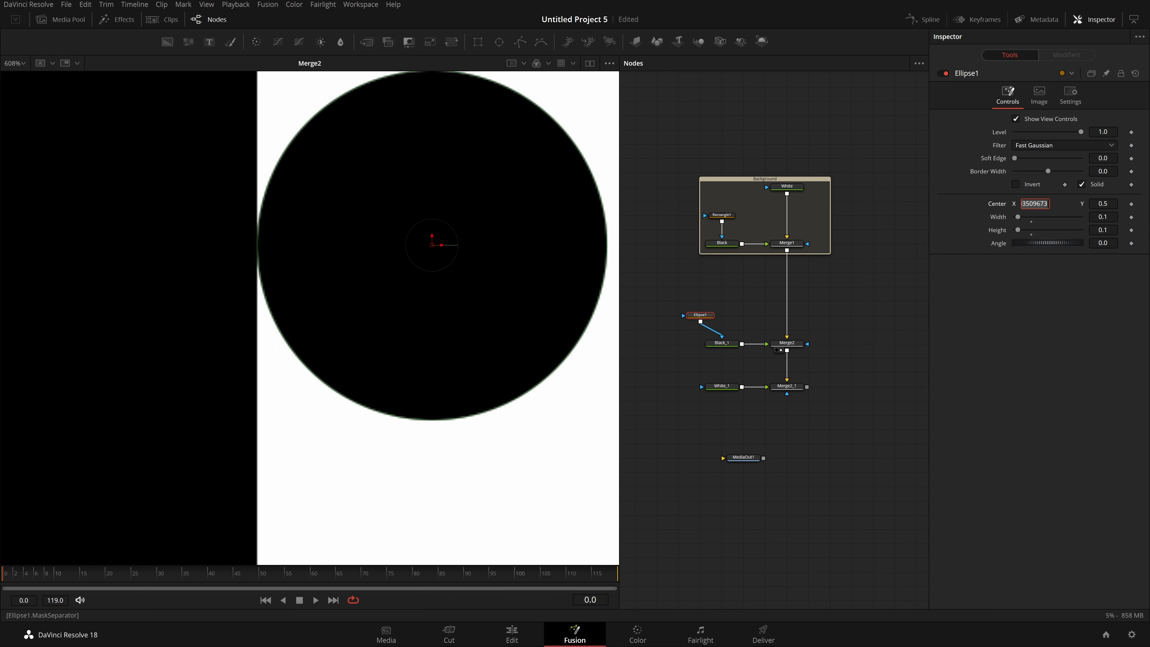
{"action": "type", "text": ".00055"}
{"action": "key", "text": "Tab"}
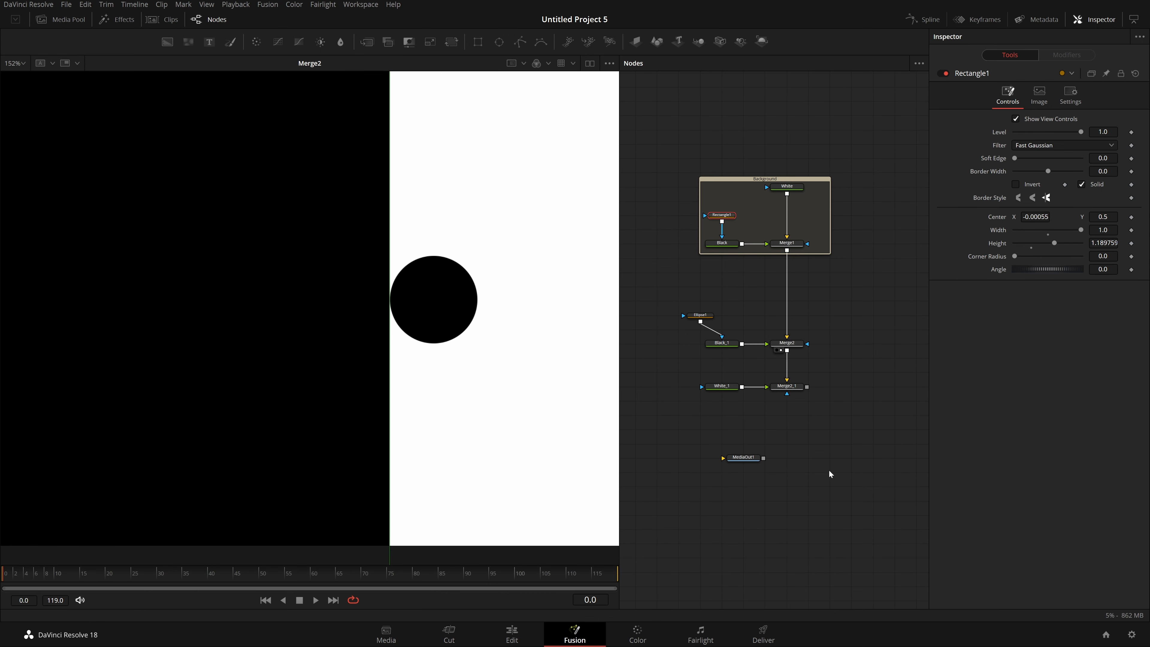
- Duplicate the Ellipse1 mask and connect the copy to the mask input of the White_1 background
{"action": "left_click", "coordinate": [697, 315]}
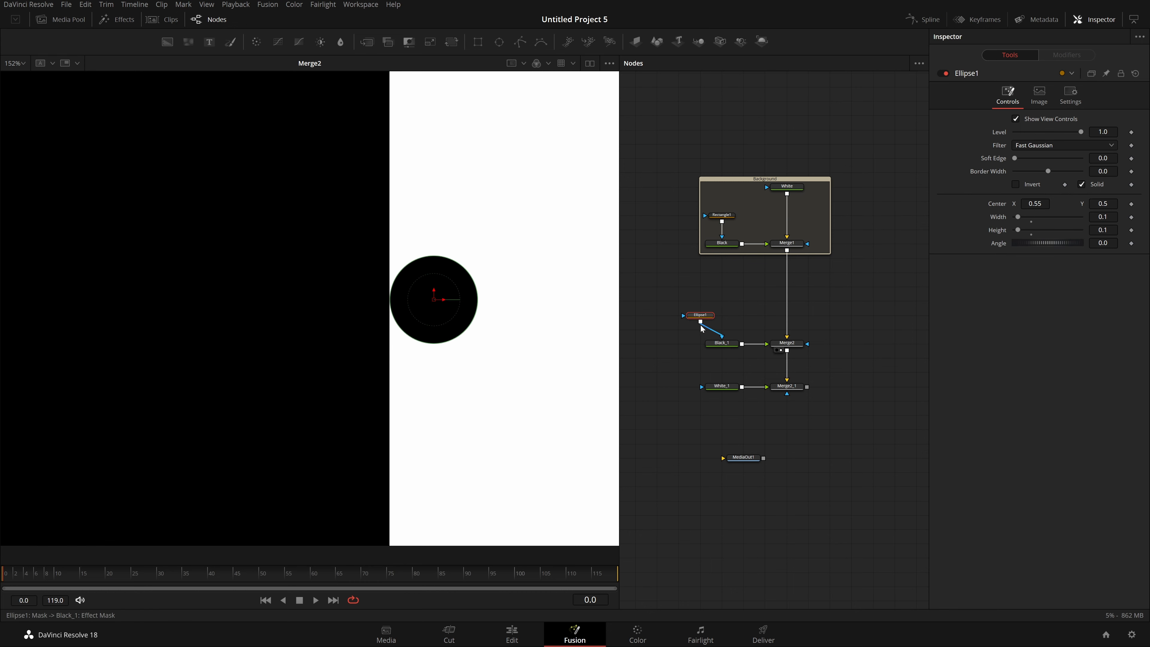
{"action": "left_click", "coordinate": [682, 388]}
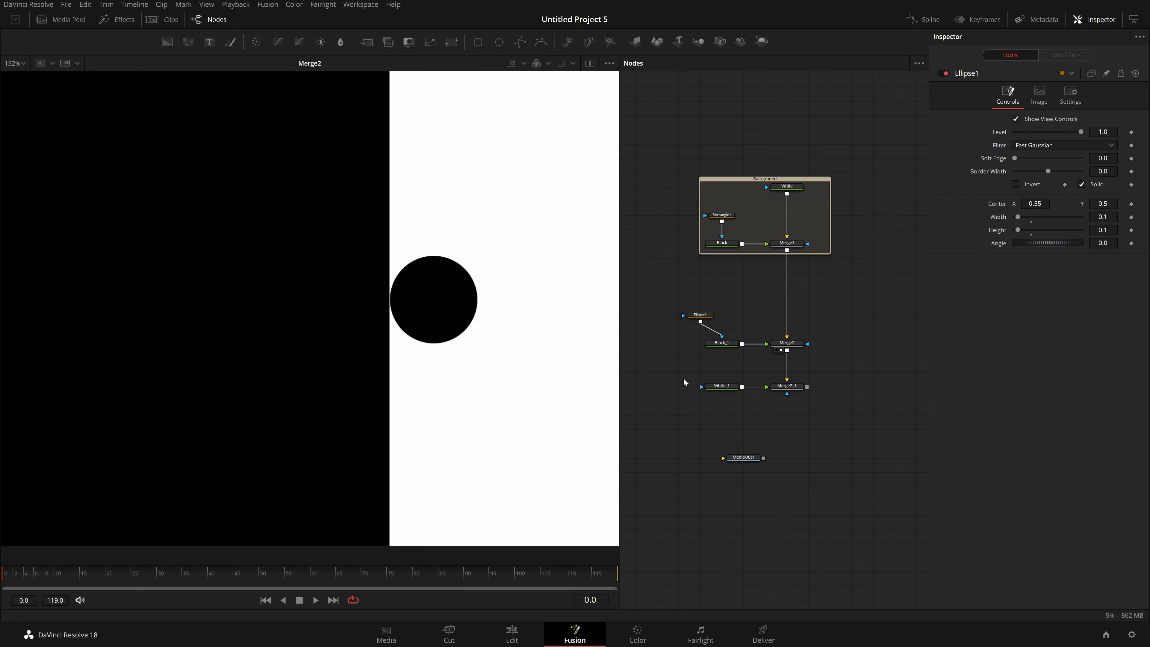
{"action": "key", "text": "ctrl+v"}
{"action": "left_click_drag", "start_coordinate": [695, 371], "coordinate": [721, 390]}
{"action": "left_click", "coordinate": [729, 364]}
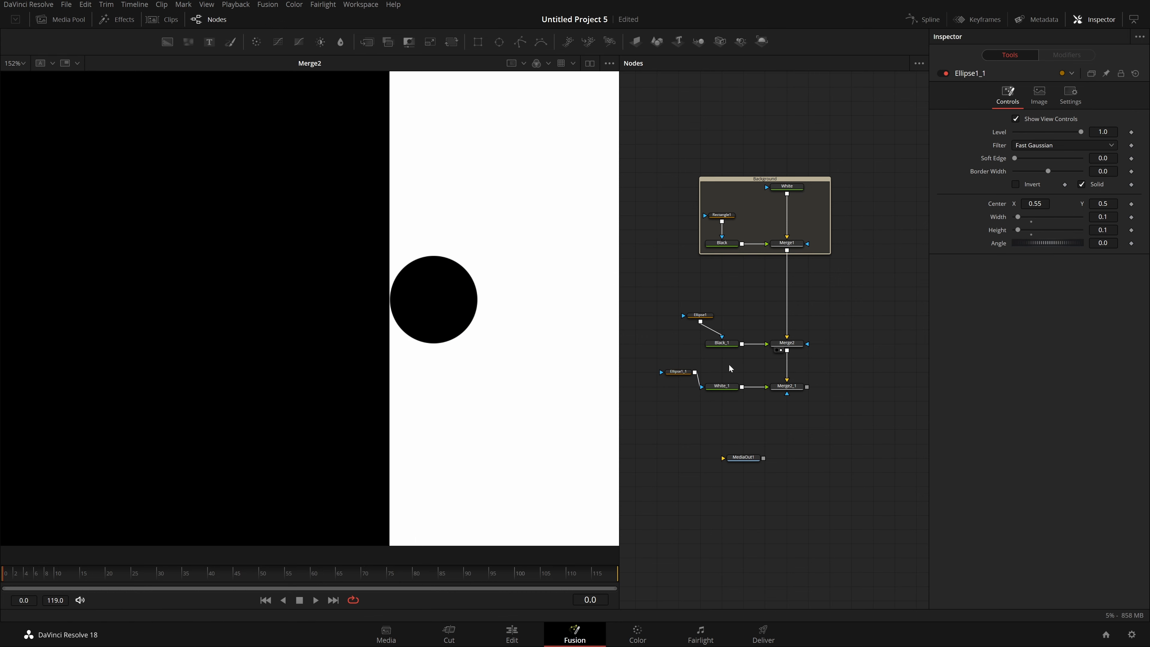
- Try setting the Center X of the duplicated ellipse Ellipse1_1 to -0.55
{"action": "left_click", "coordinate": [682, 373]}
{"action": "left_click", "coordinate": [1028, 203]}
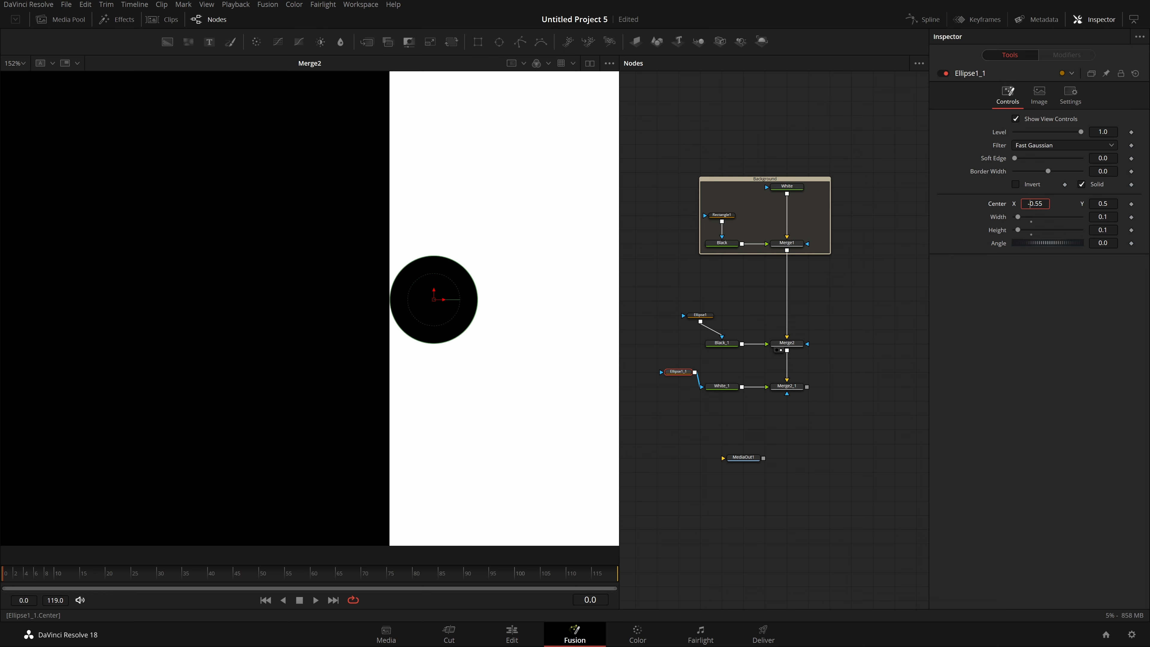
{"action": "key", "text": "Tab"}
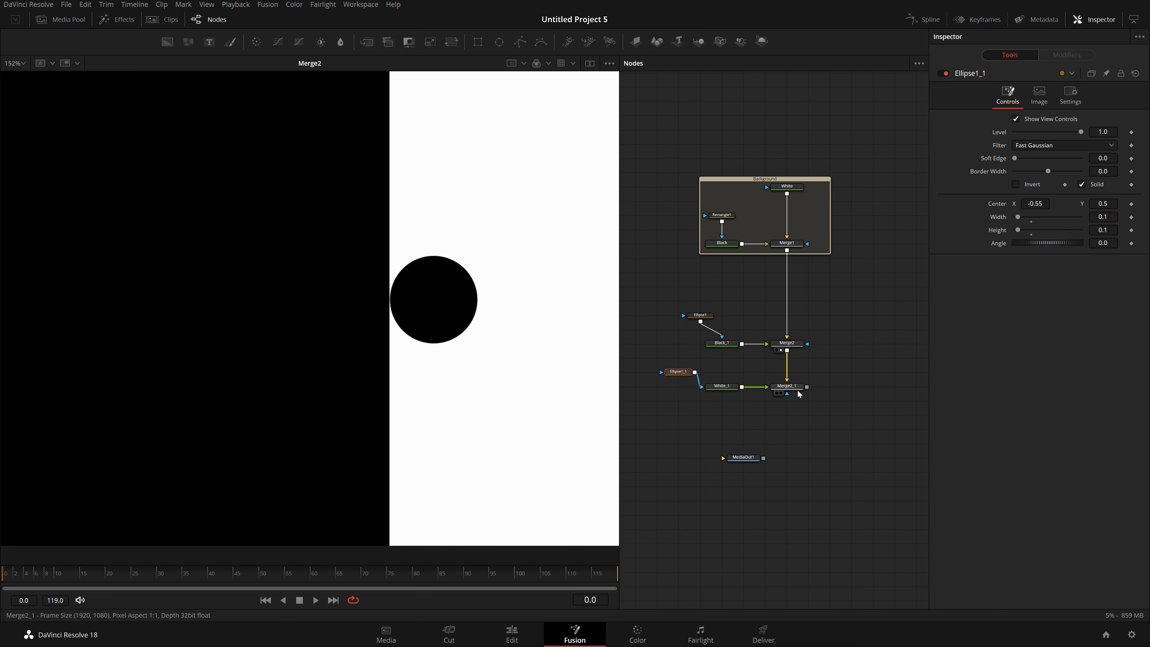
- Show Merge2_1 in the viewer and set the Center X of Ellipse1_1 to 0.45
{"action": "left_click_drag", "start_coordinate": [798, 391], "coordinate": [354, 357]}
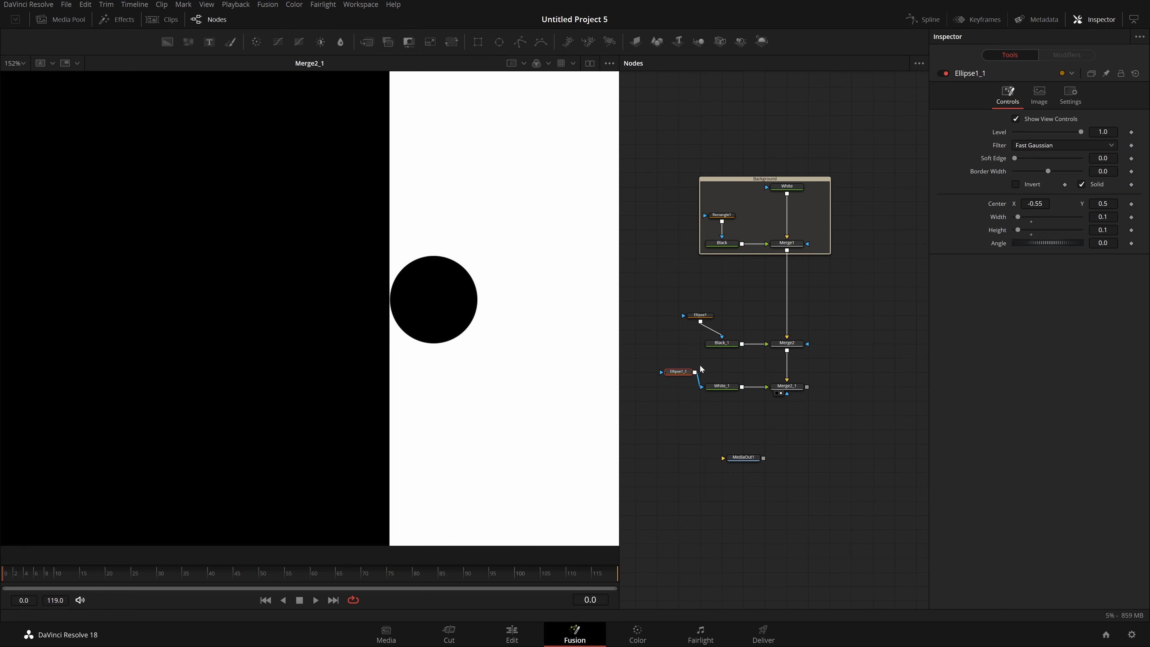
{"action": "left_click_drag", "start_coordinate": [1034, 203], "coordinate": [1077, 204]}
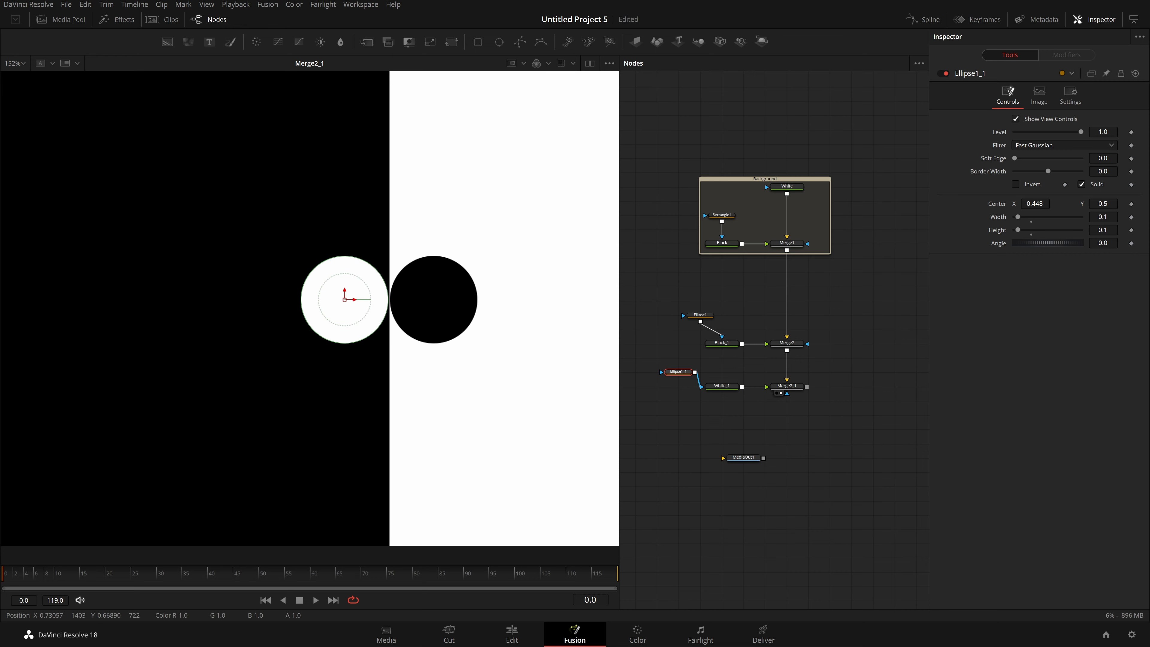
{"action": "left_click", "coordinate": [1027, 209]}
{"action": "type", "text": ".45"}
{"action": "key", "text": "Tab"}
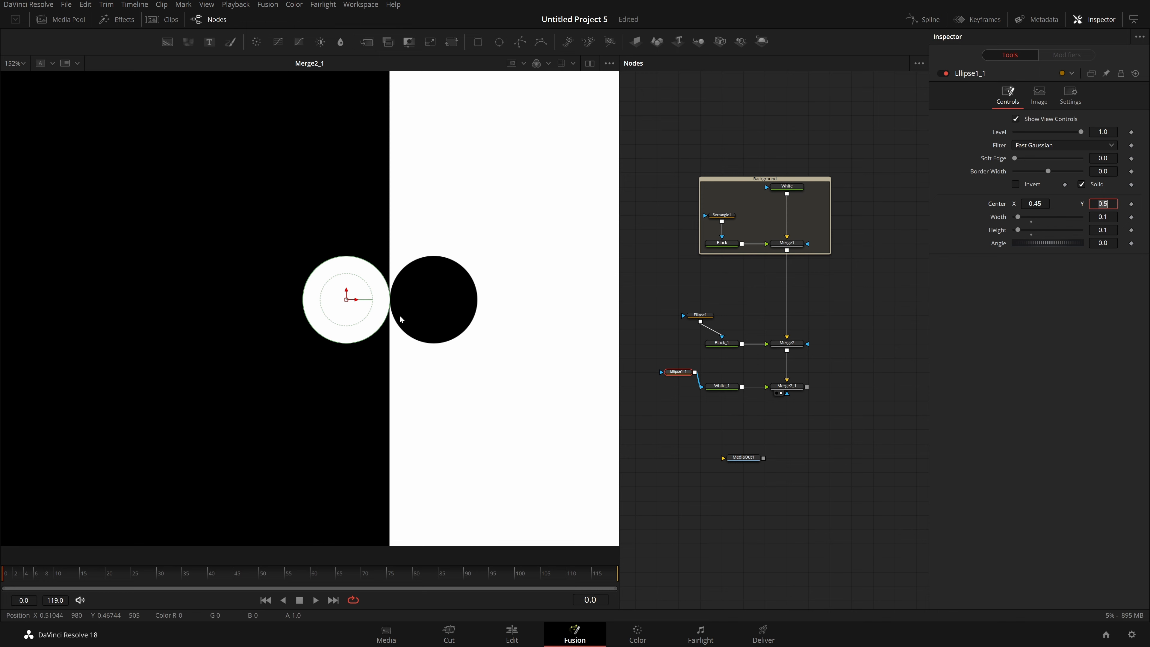
- Try nudging the white circle's Center X to 0.449 and return it to 0.45
{"action": "scroll", "coordinate": [400, 320], "scroll_direction": "up", "scroll_amount": 5}
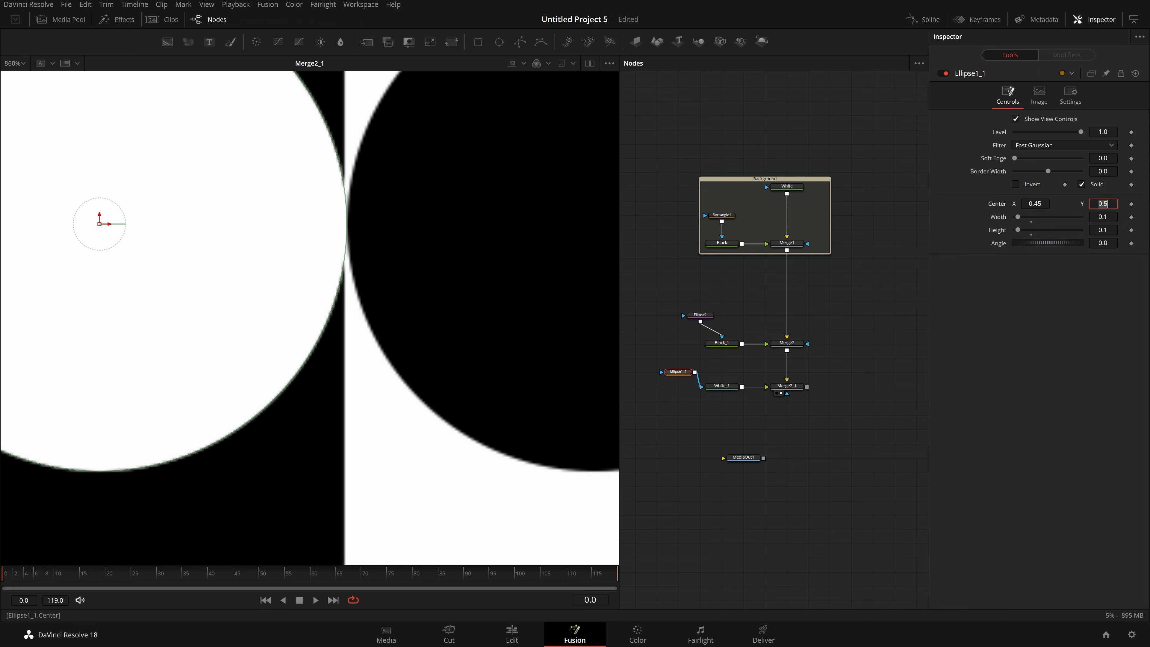
{"action": "left_click_drag", "start_coordinate": [1034, 203], "coordinate": [1035, 203]}
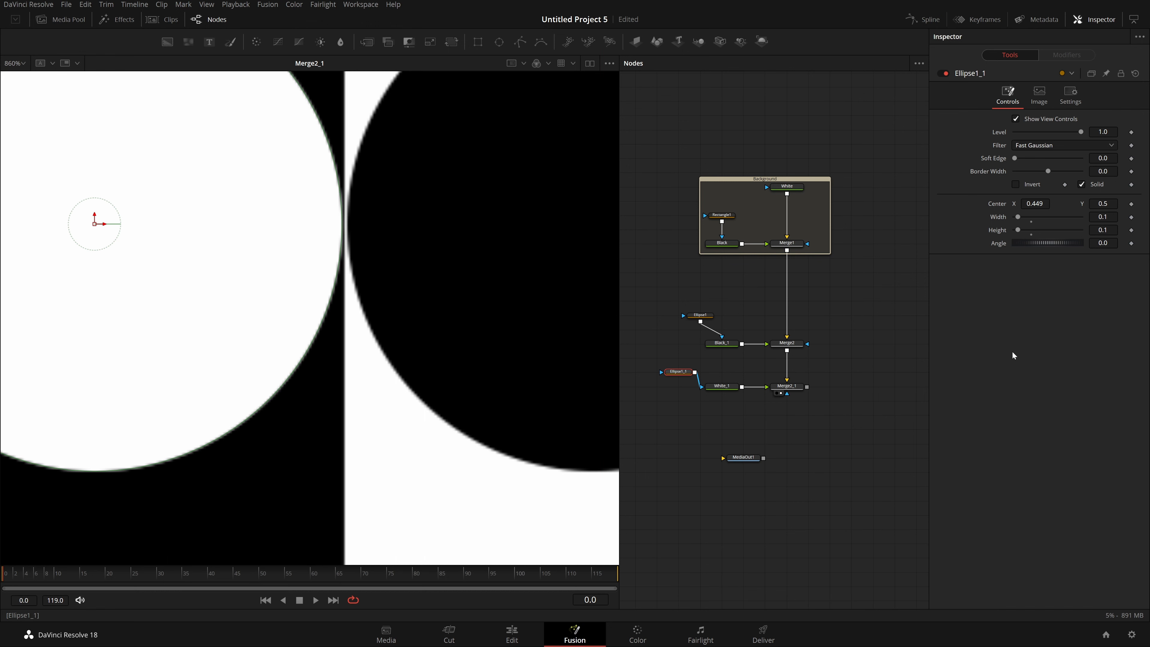
{"action": "left_click", "coordinate": [1043, 204]}
{"action": "key", "text": "BackSpace"}
{"action": "type", "text": "5"}
{"action": "key", "text": "Tab"}
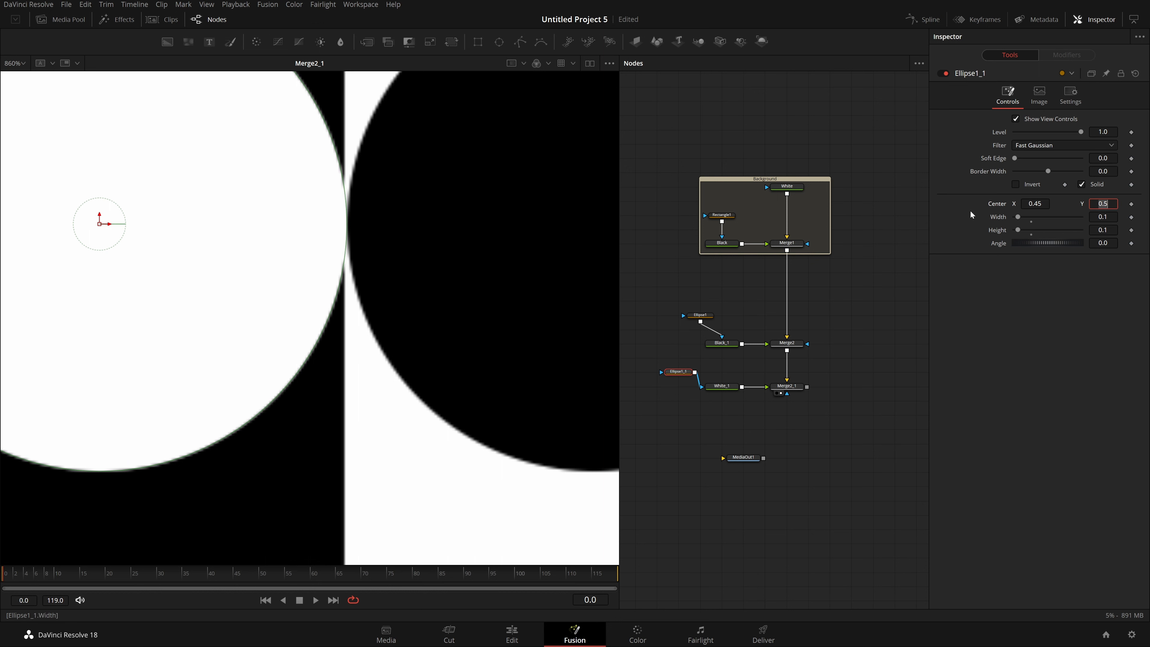
- Link the Width of Ellipse1 to its Height with the expression Height
{"action": "left_click", "coordinate": [700, 315]}
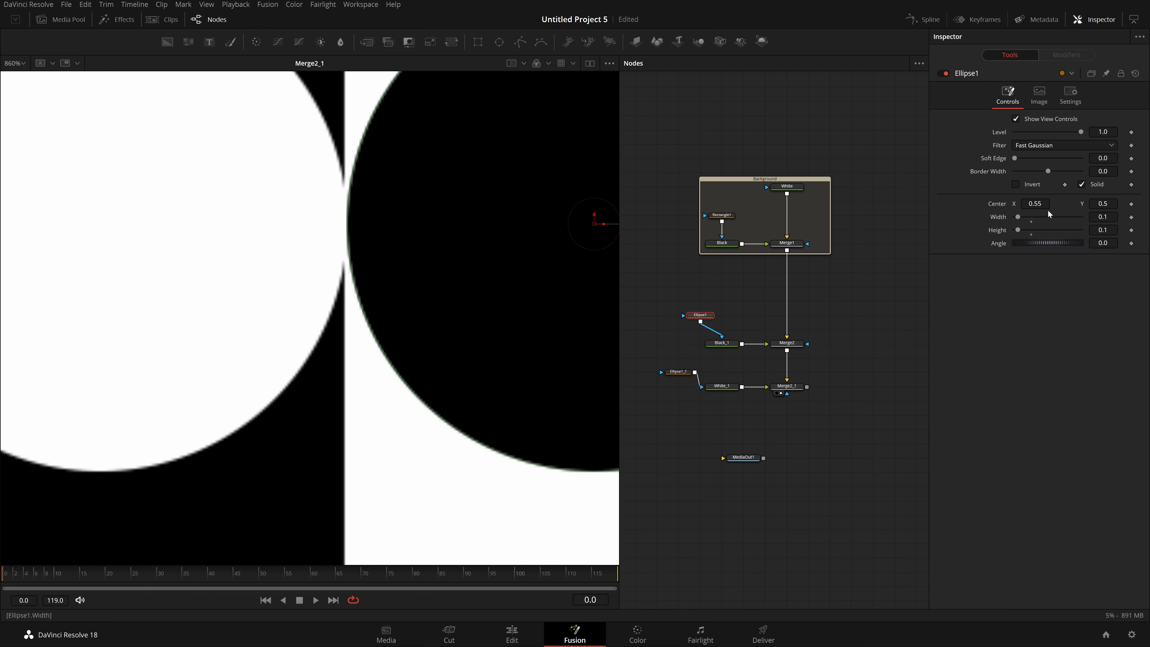
{"action": "scroll", "coordinate": [407, 392], "scroll_direction": "down", "scroll_amount": 5}
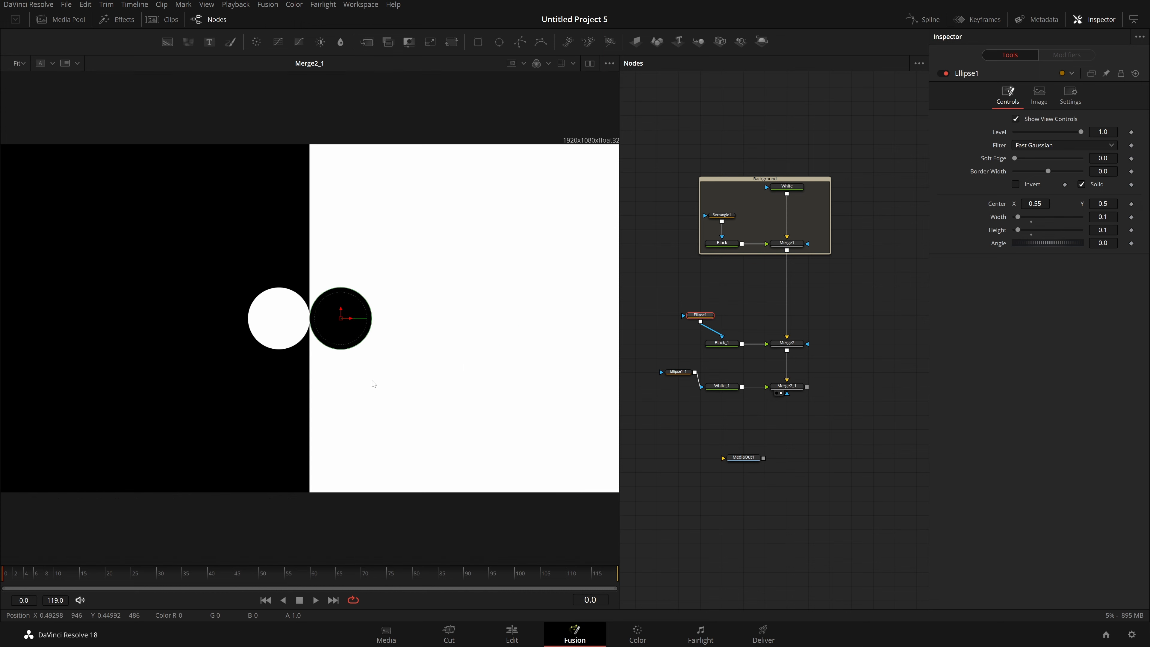
{"action": "key", "text": "ctrl+f"}
{"action": "left_click", "coordinate": [778, 480]}
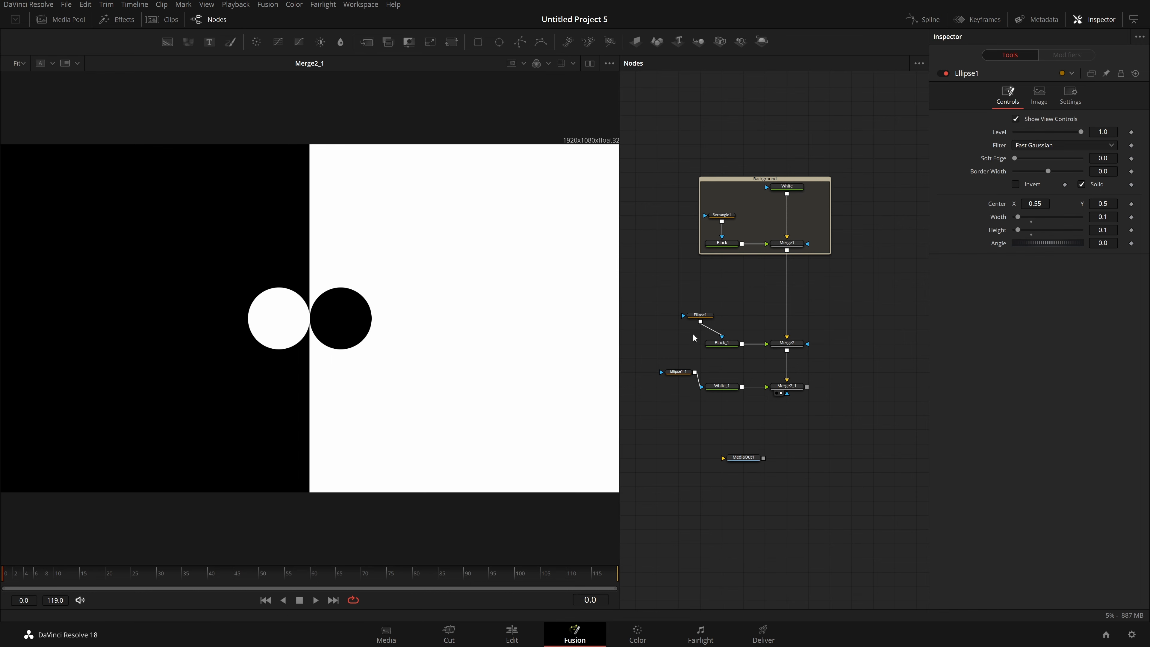
{"action": "left_click", "coordinate": [700, 316]}
{"action": "left_click", "coordinate": [1107, 217]}
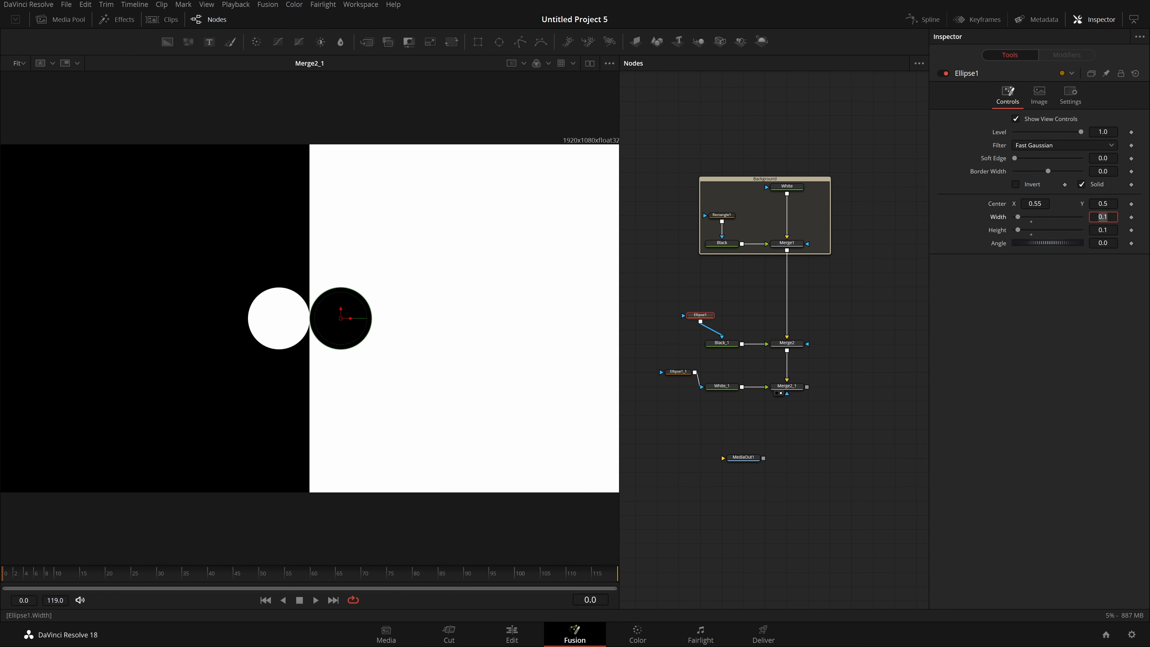
{"action": "type", "text": "="}
{"action": "key", "text": "Tab"}
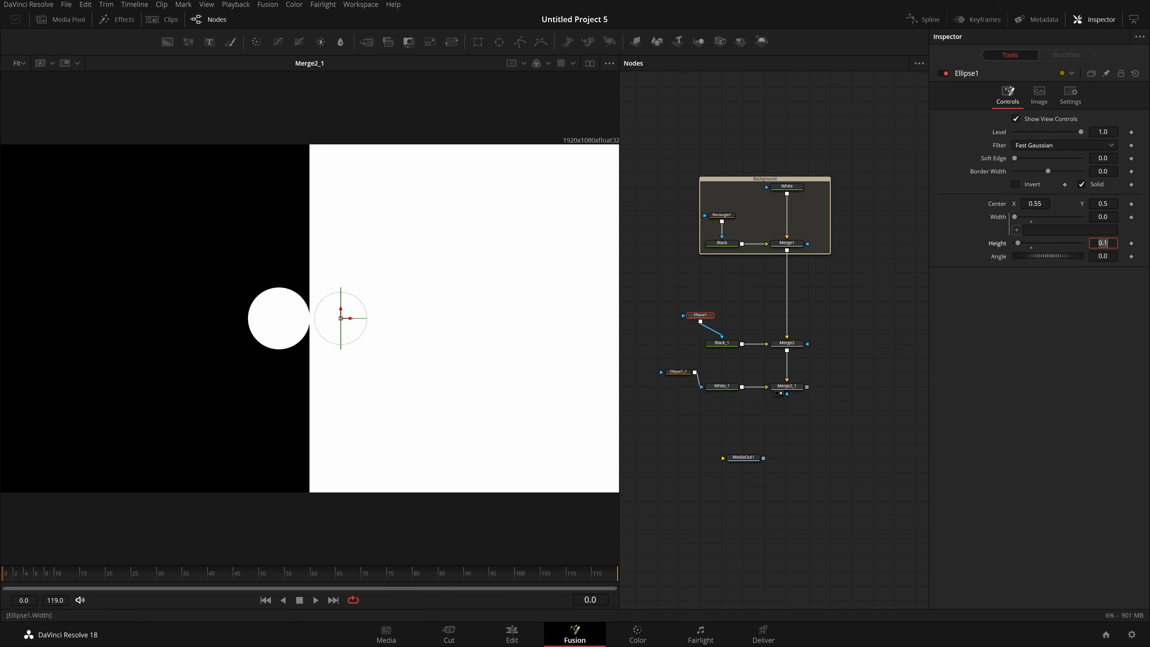
{"action": "left_click_drag", "start_coordinate": [1017, 230], "coordinate": [1042, 243]}
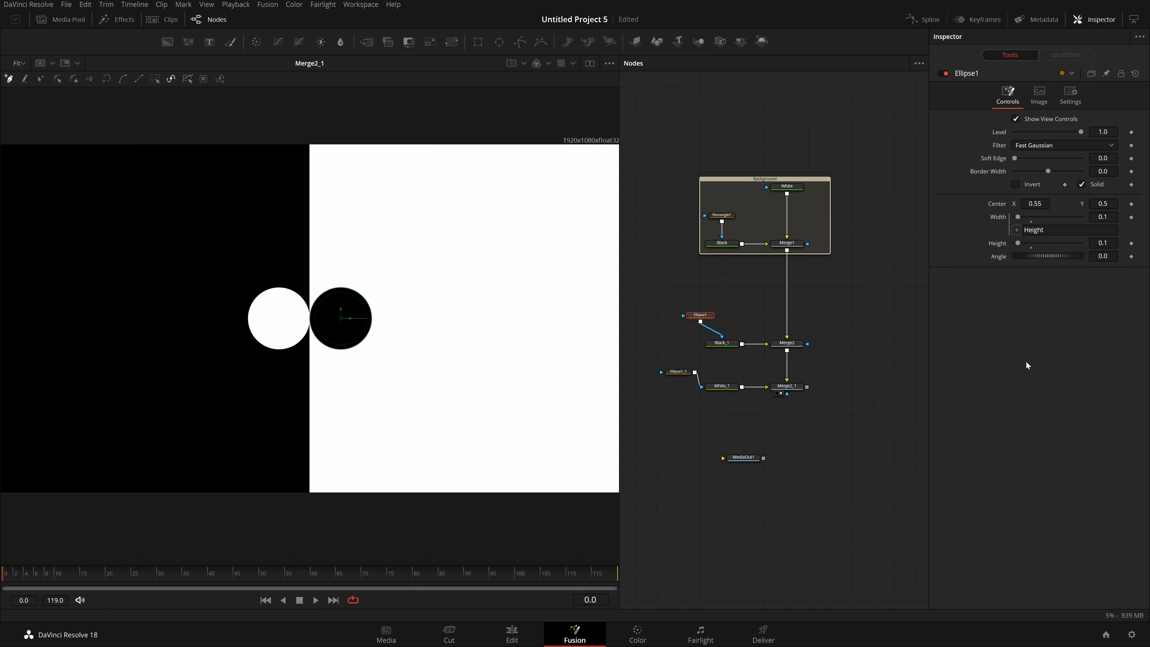
- Add keyframes for Ellipse1's Center and Height at frame 0 and set the Height to 0
{"action": "left_click", "coordinate": [1131, 204]}
{"action": "left_click", "coordinate": [1131, 243]}
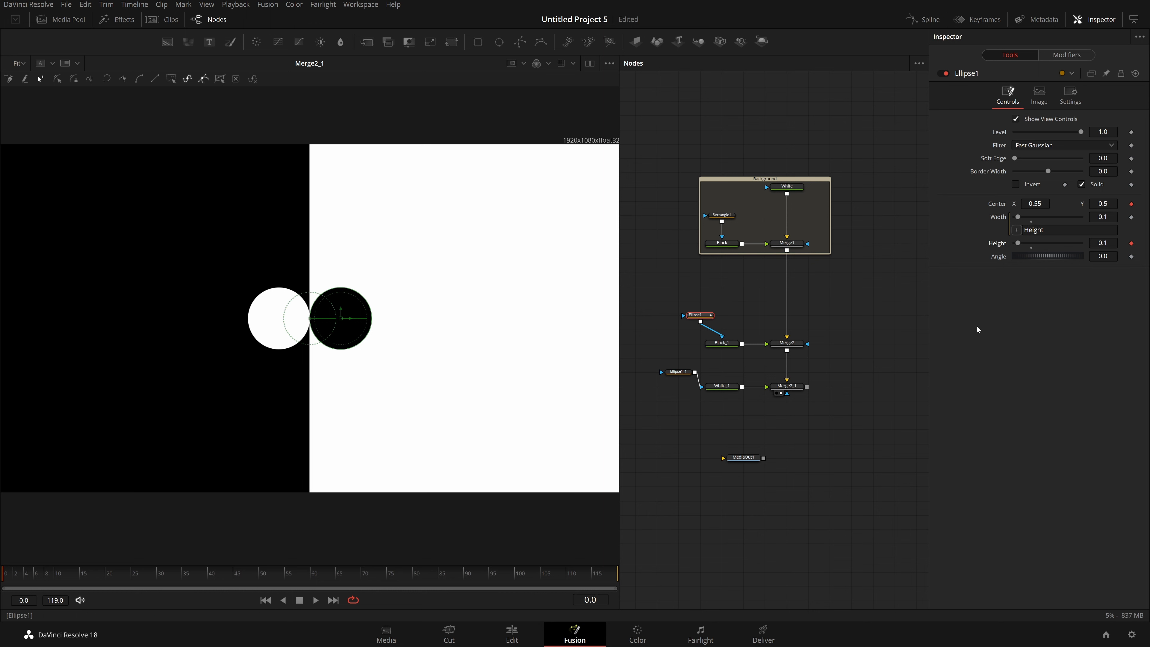
{"action": "left_click", "coordinate": [1103, 244]}
{"action": "type", "text": "0"}
{"action": "key", "text": "Tab"}
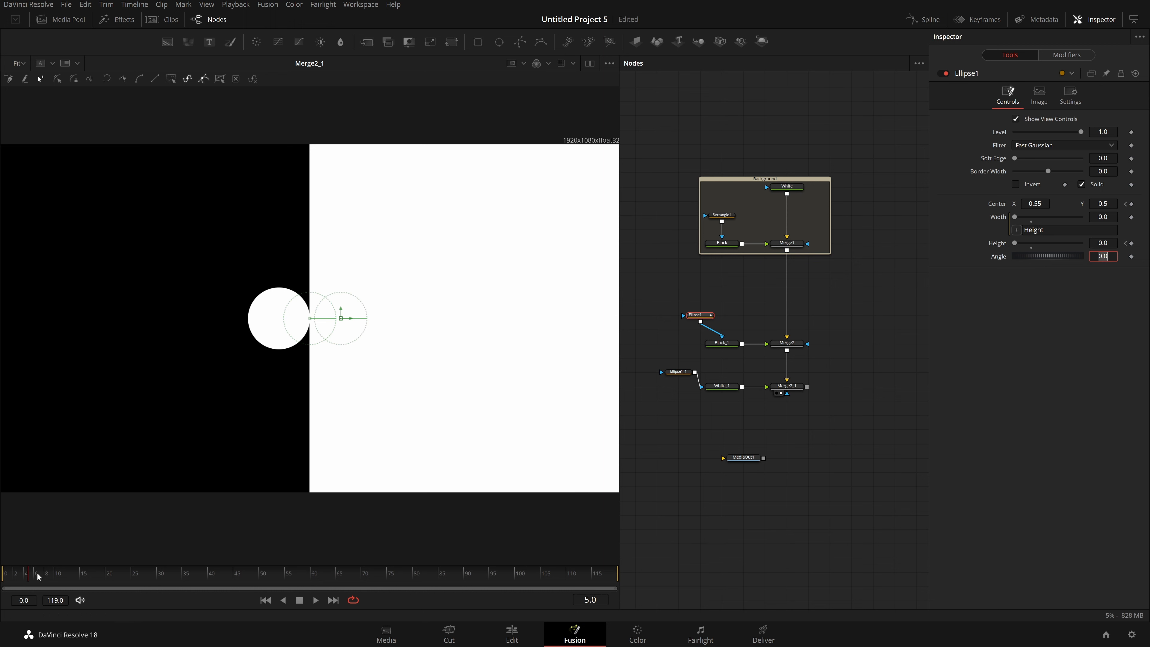
- At frame 24, keyframe Ellipse1 with a Height of 0.2 and a Center X of 0.6
{"action": "left_click_drag", "start_coordinate": [38, 576], "coordinate": [87, 577]}
{"action": "left_click", "coordinate": [1103, 243]}
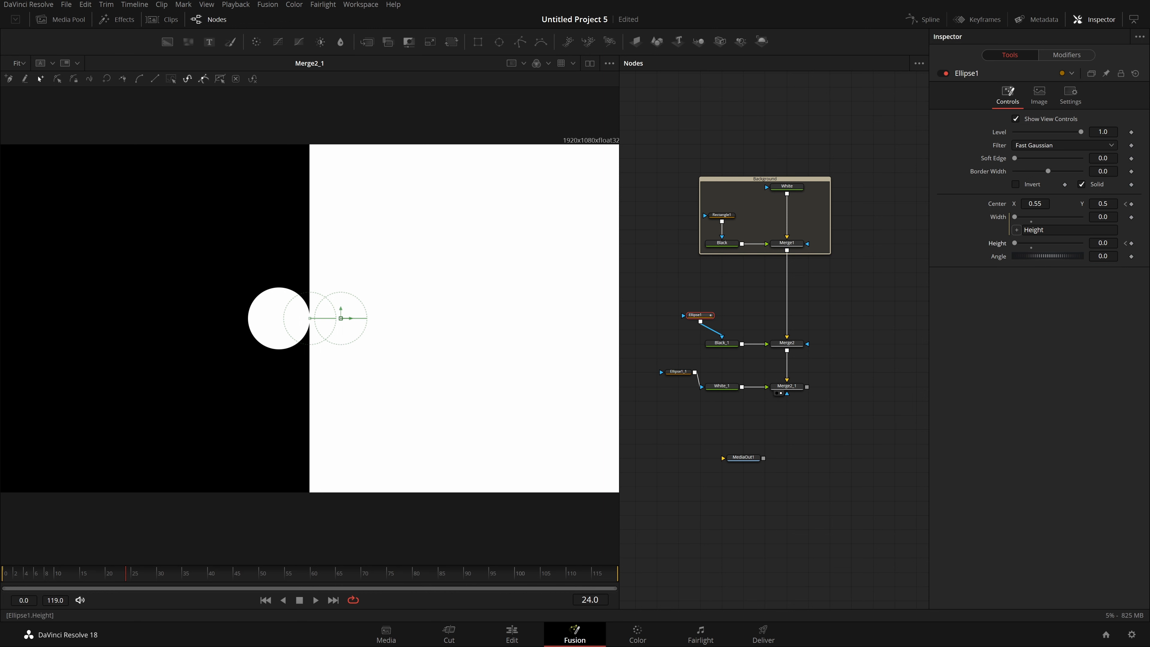
{"action": "left_click", "coordinate": [1103, 243]}
{"action": "key", "text": "Return"}
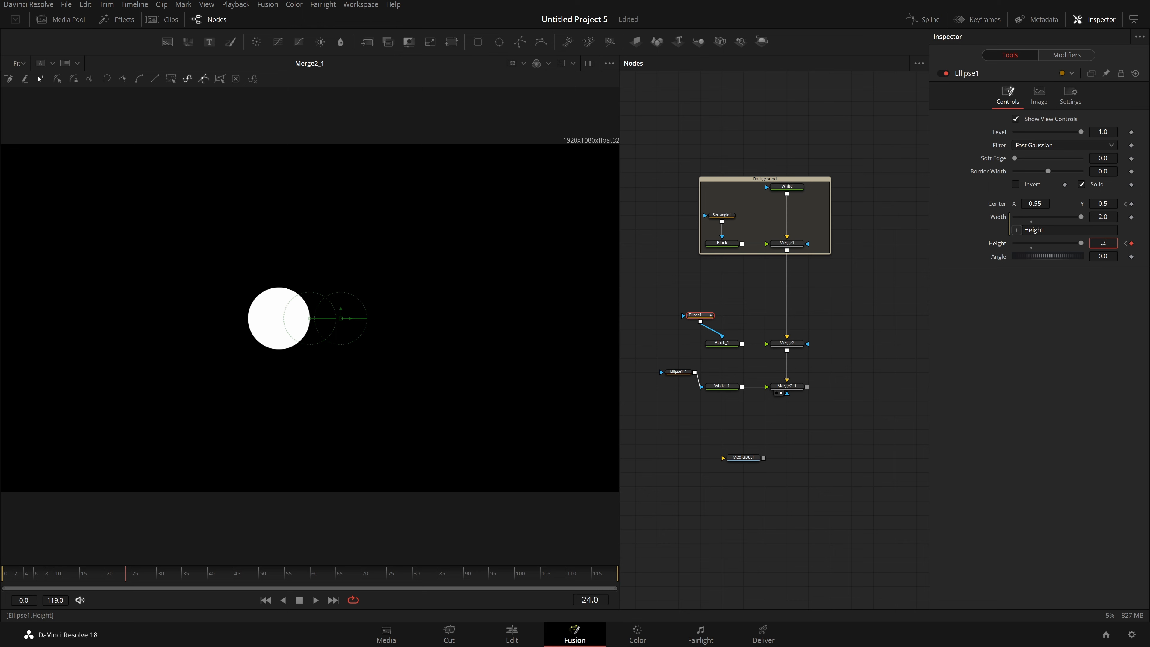
{"action": "type", "text": ".2"}
{"action": "key", "text": "Return"}
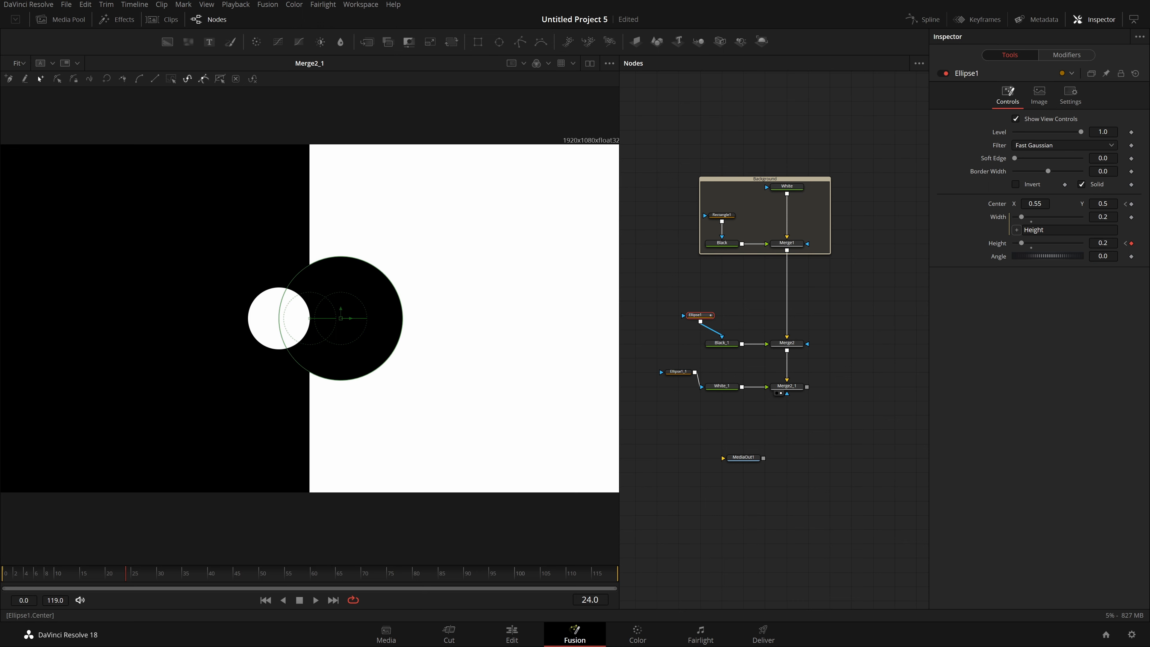
{"action": "left_click_drag", "start_coordinate": [1035, 204], "coordinate": [1057, 204]}
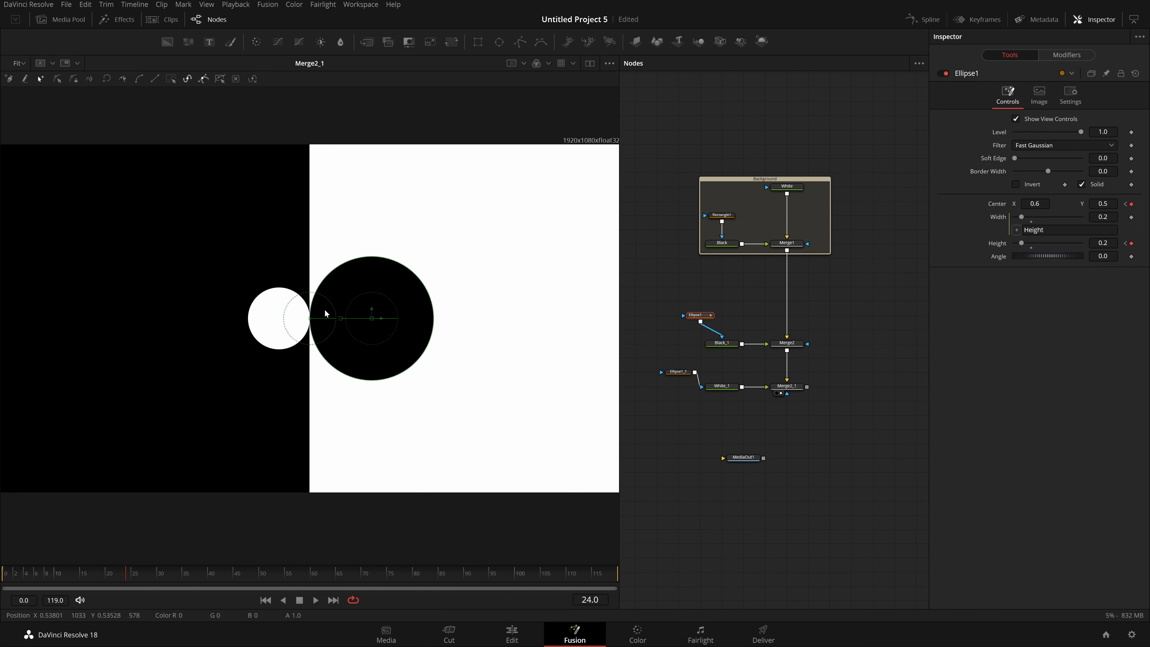
- At frame 0, move the center of Ellipse1 onto the black-white dividing line at Center X 0.5
{"action": "scroll", "coordinate": [325, 313], "scroll_direction": "up", "scroll_amount": 6}
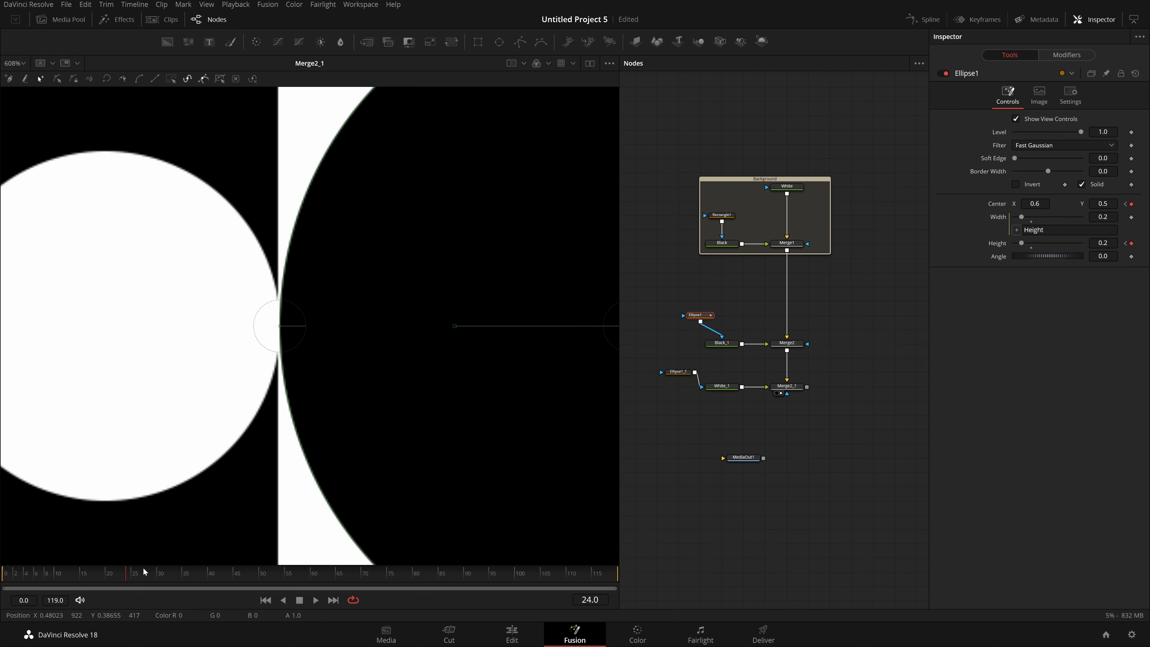
{"action": "left_click_drag", "start_coordinate": [144, 572], "coordinate": [2, 575]}
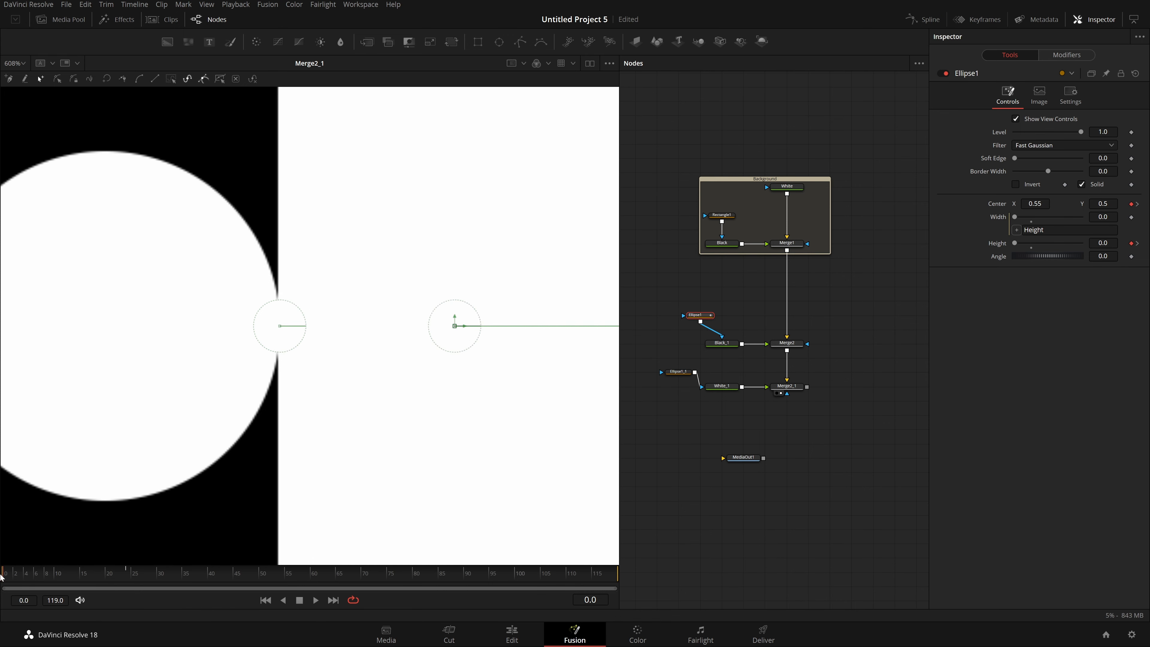
{"action": "left_click_drag", "start_coordinate": [454, 326], "coordinate": [279, 326]}
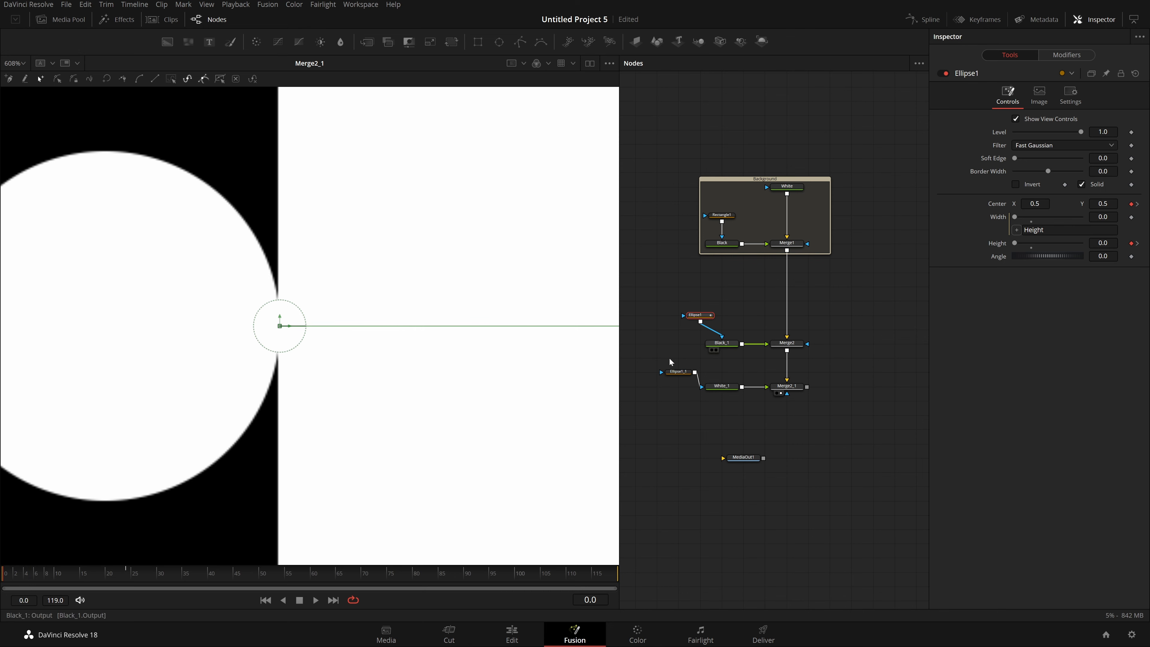
- Play back the black circle's growth animation to check its contact with the dividing line
{"action": "key", "text": "space"}
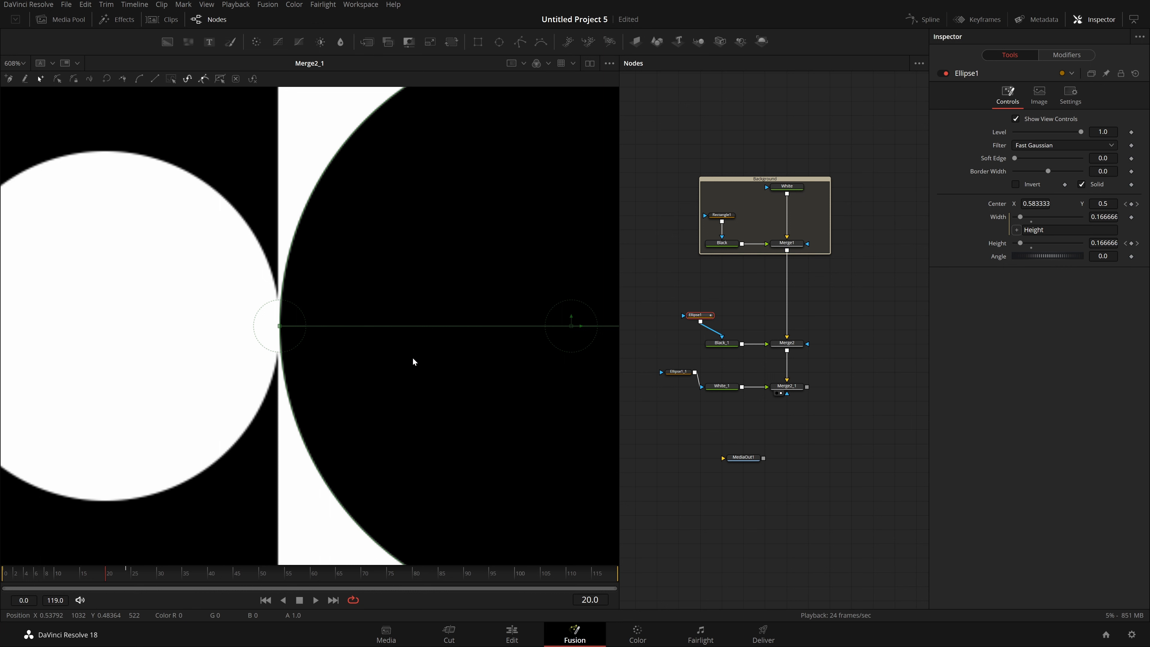
{"action": "key", "text": "ctrl+f"}
{"action": "left_click", "coordinate": [702, 481]}
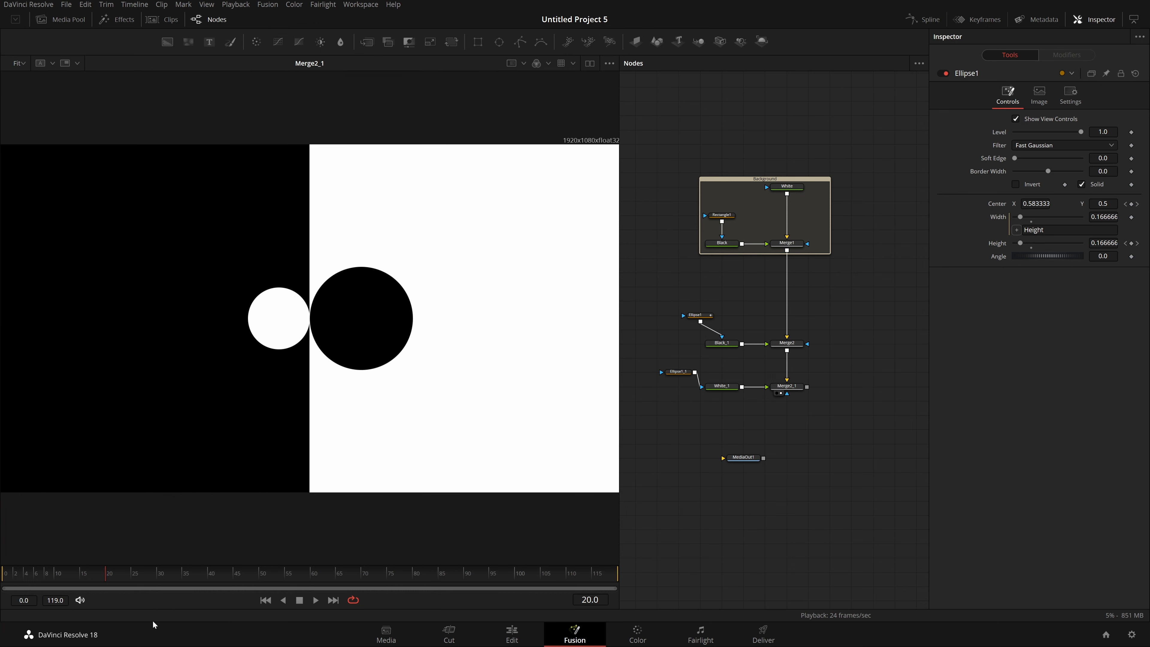
- Limit the playback range to frames 0–23 and play back the black circle's looping growth
{"action": "key", "text": "space"}
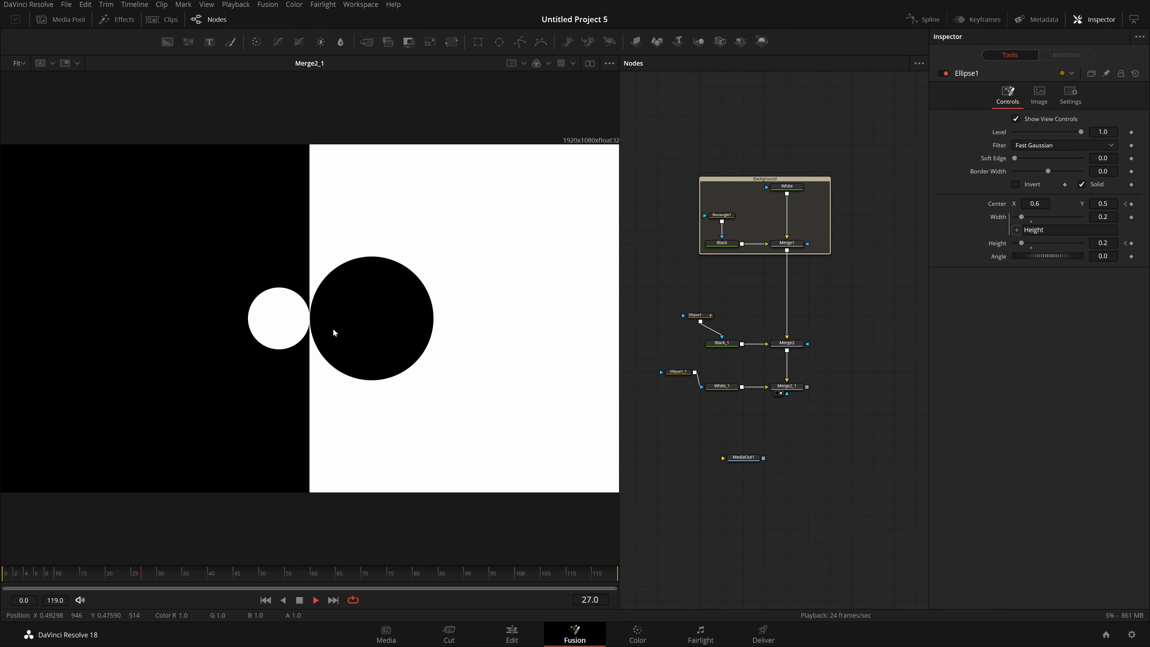
{"action": "left_click_drag", "start_coordinate": [68, 572], "coordinate": [0, 603]}
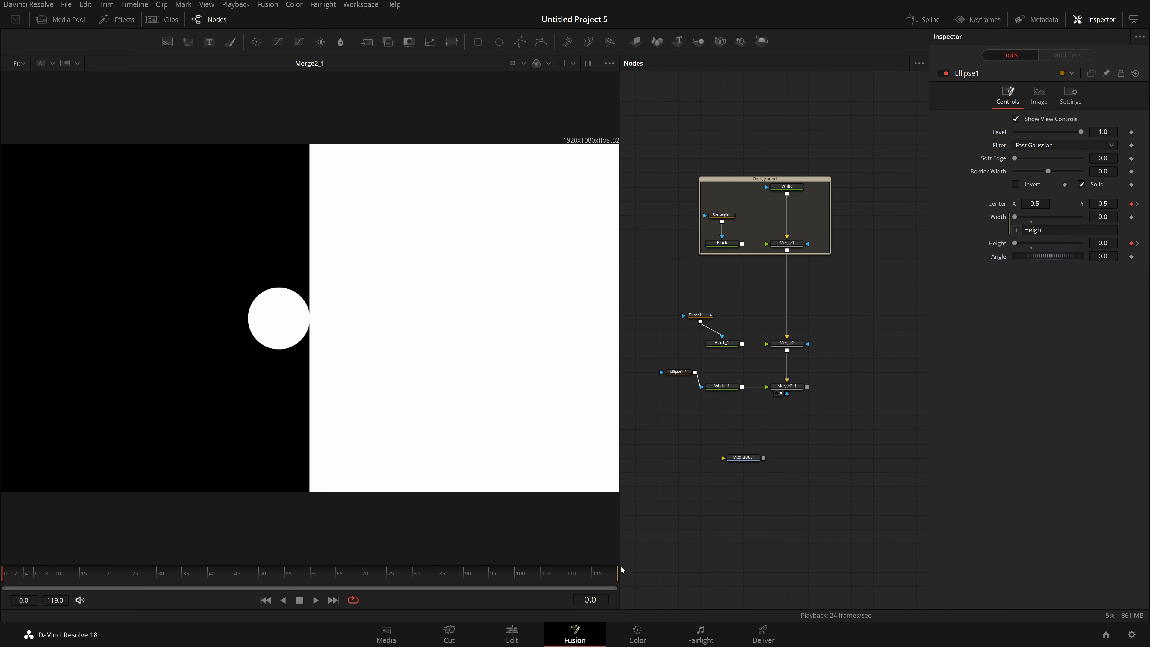
{"action": "left_click_drag", "start_coordinate": [619, 573], "coordinate": [330, 584]}
{"action": "left_click_drag", "start_coordinate": [129, 587], "coordinate": [126, 586]}
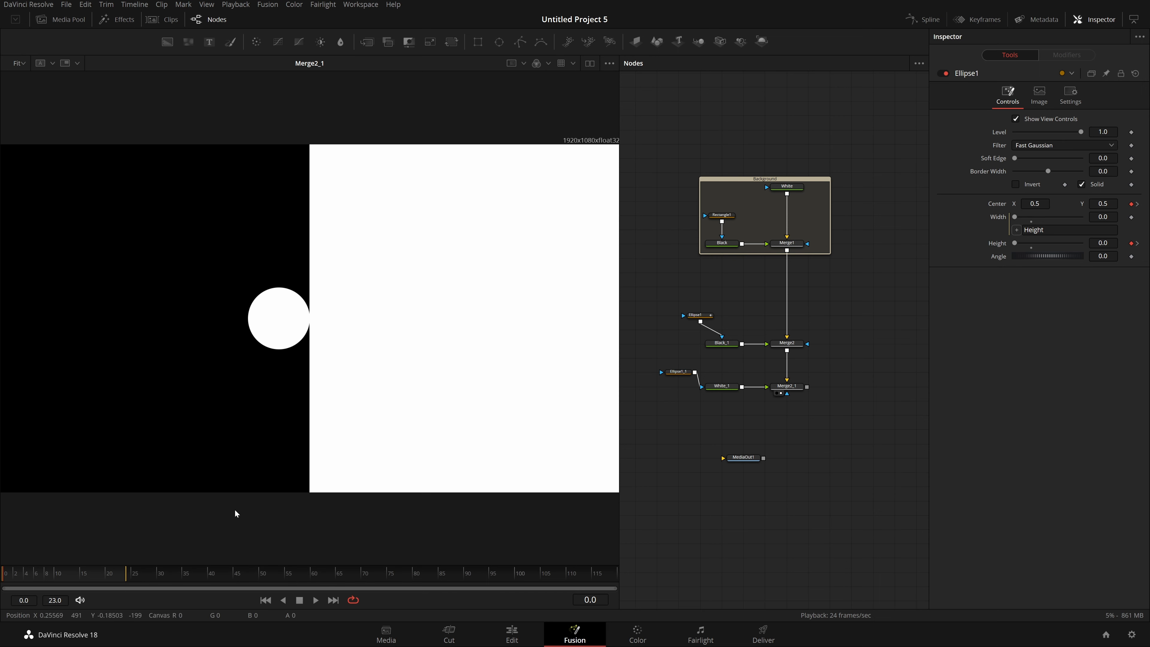
{"action": "key", "text": "space"}
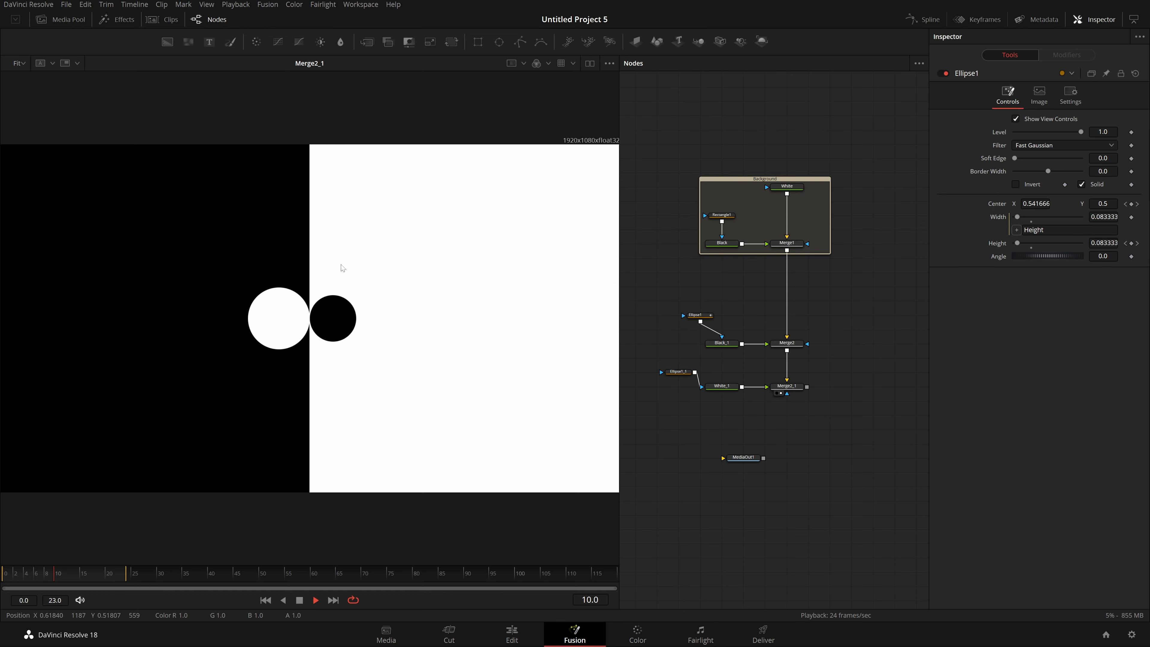
{"action": "key", "text": "space"}
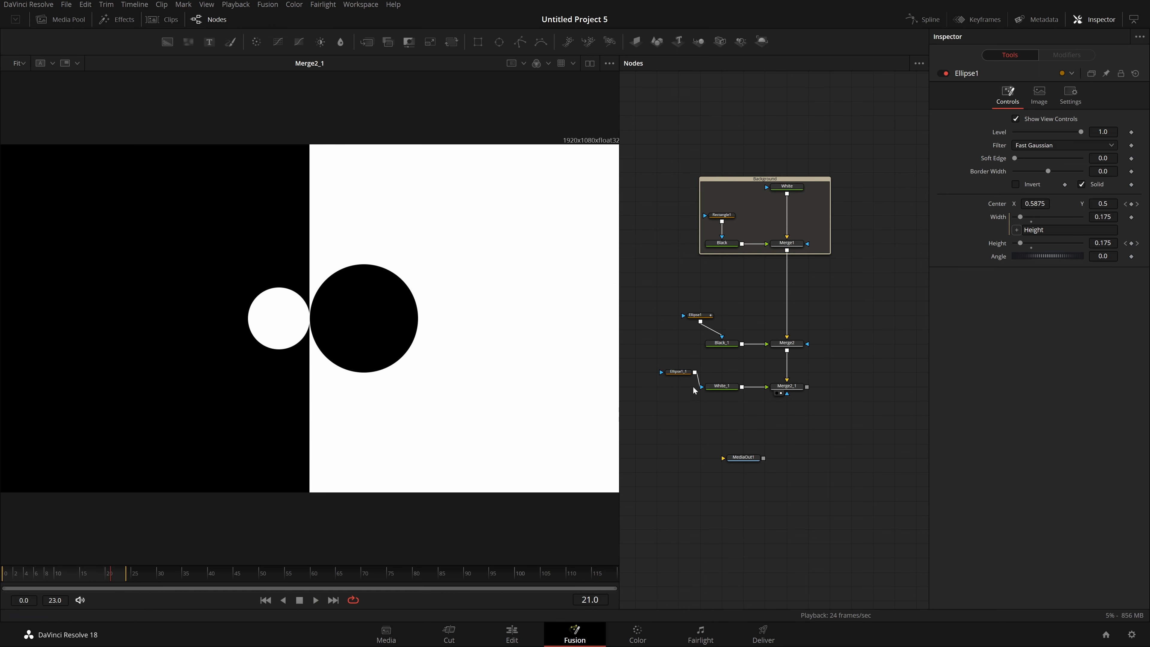
- At frame 0, link Ellipse1_1's Width to its Height with an expression
{"action": "left_click", "coordinate": [681, 374]}
{"action": "key", "text": "Home"}
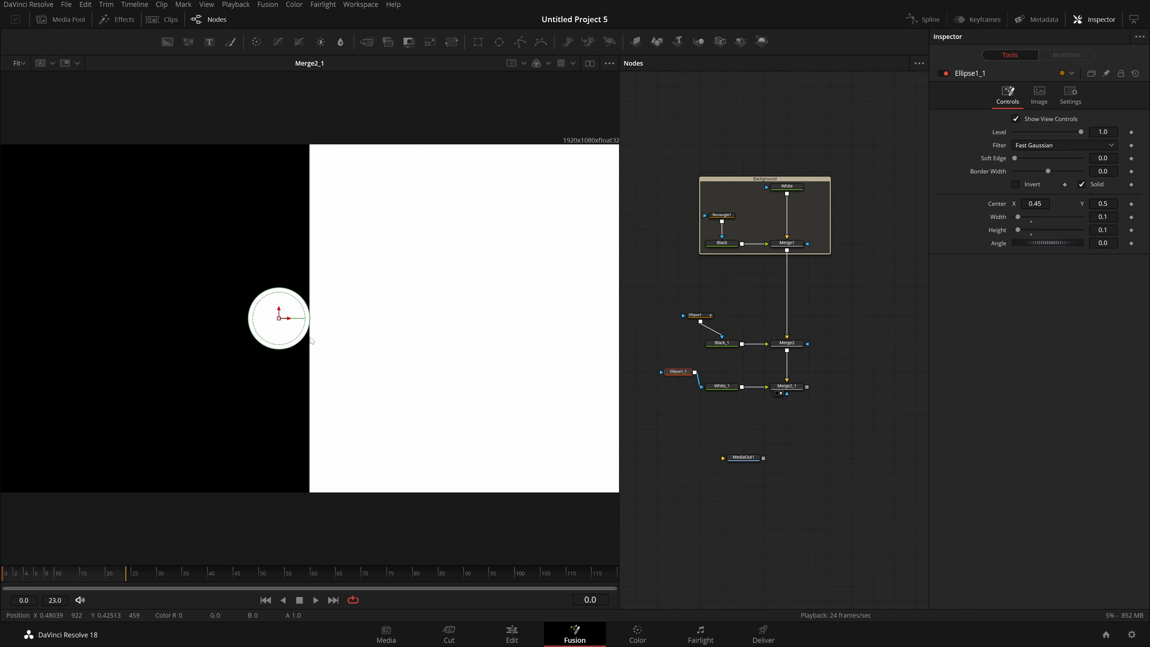
{"action": "left_click_drag", "start_coordinate": [86, 575], "coordinate": [107, 584]}
{"action": "key", "text": "Home"}
{"action": "left_click", "coordinate": [1107, 217]}
{"action": "type", "text": "="}
{"action": "key", "text": "Return"}
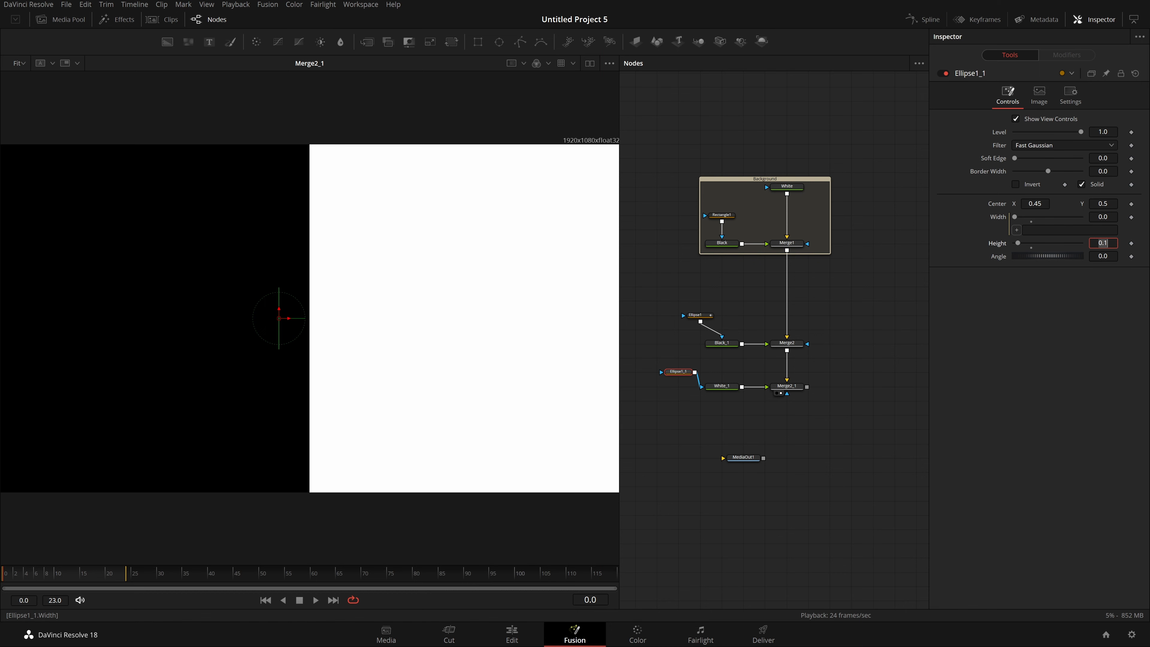
{"action": "left_click_drag", "start_coordinate": [1017, 230], "coordinate": [1100, 244]}
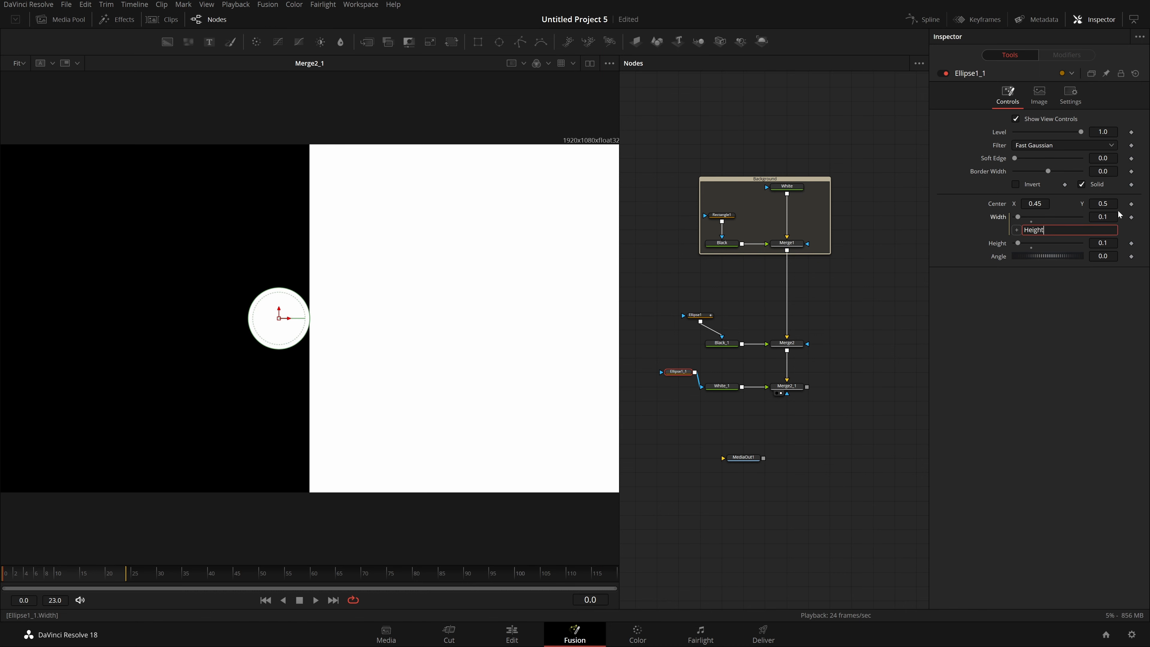
{"action": "left_click", "coordinate": [1081, 283]}
- Set the Height of Ellipse1_1 to 0.2
{"action": "left_click", "coordinate": [1104, 243]}
{"action": "key", "text": "Return"}
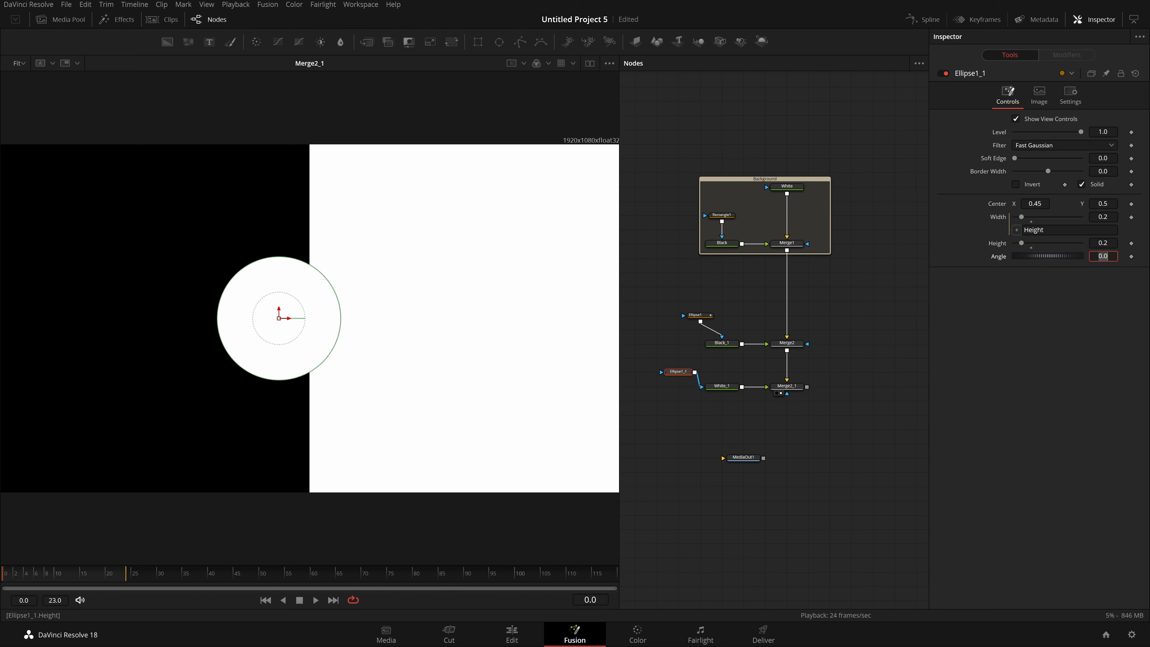
{"action": "left_click", "coordinate": [1025, 368]}
- Move the white circle's edge against the dividing line by setting Ellipse1_1's Center X to 0.4
{"action": "left_click_drag", "start_coordinate": [1034, 203], "coordinate": [1013, 203]}
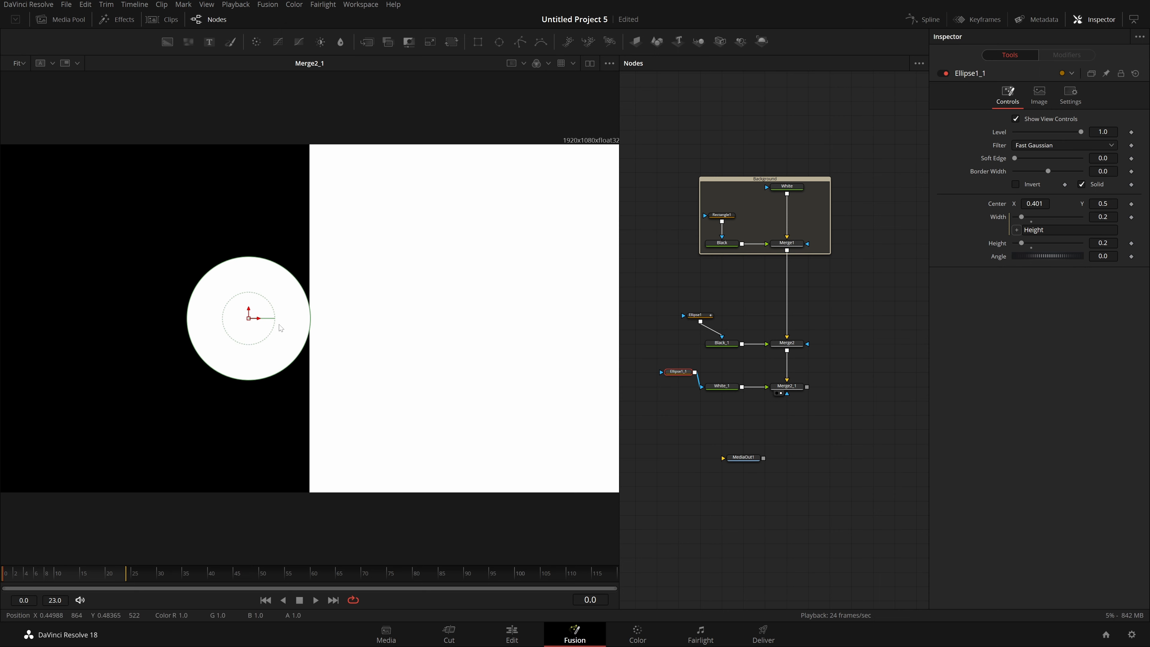
{"action": "scroll", "coordinate": [281, 328], "scroll_direction": "up", "scroll_amount": 10}
{"action": "left_click", "coordinate": [1042, 203]}
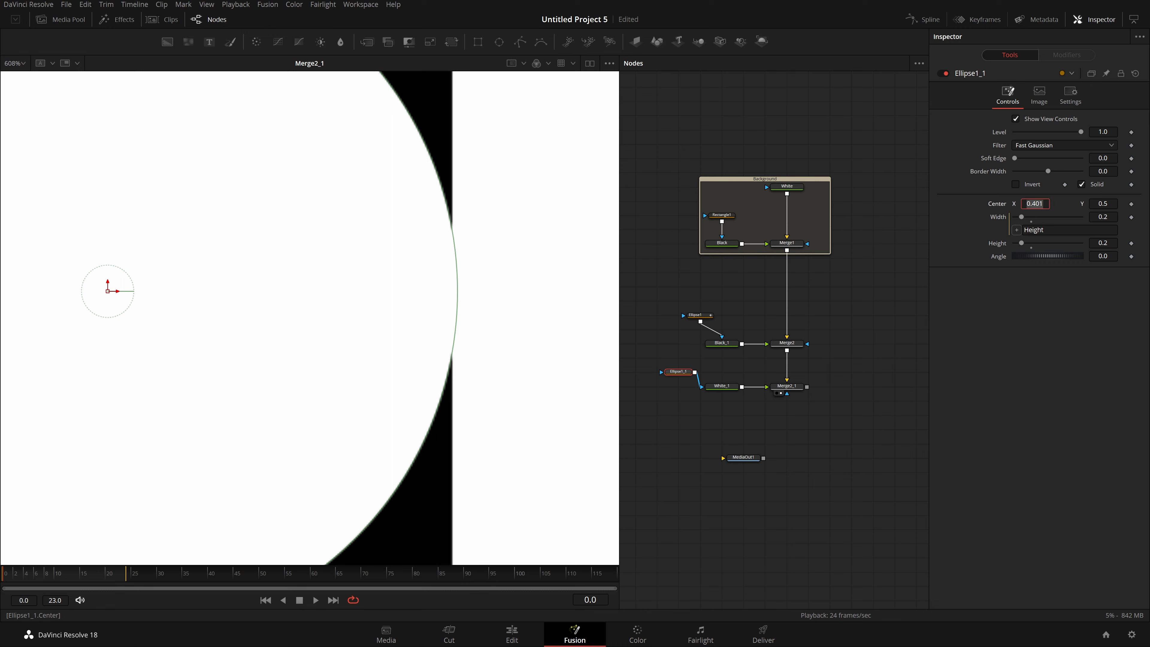
{"action": "key", "text": "BackSpace"}
{"action": "key", "text": "Tab"}
{"action": "key", "text": "Return"}
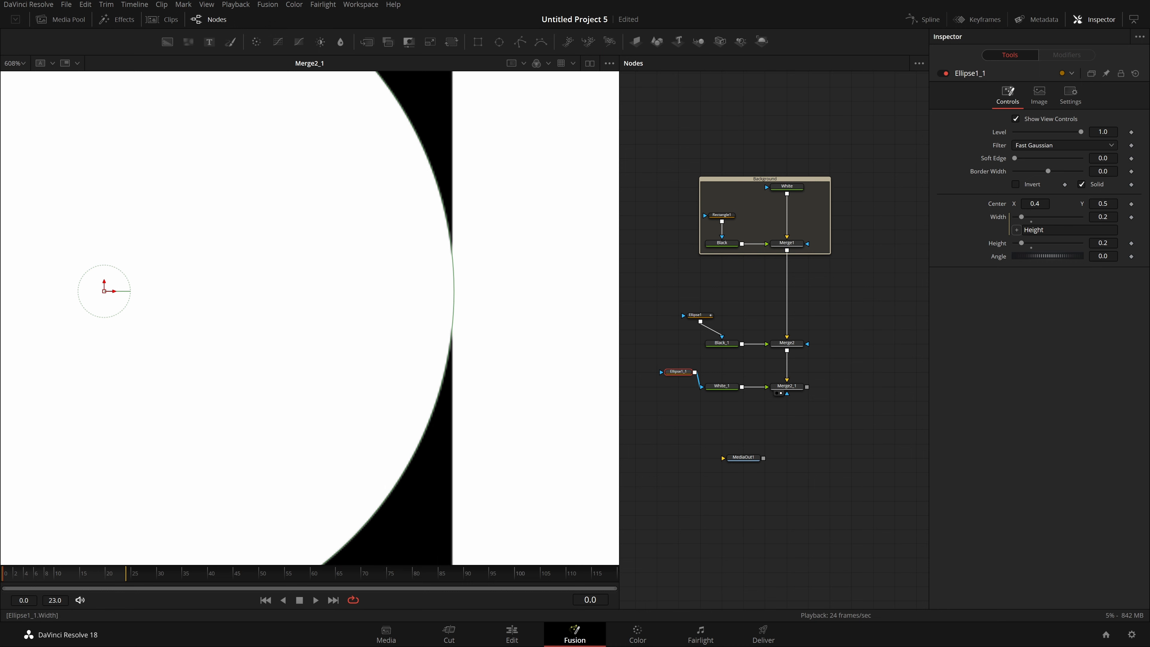
{"action": "left_click_drag", "start_coordinate": [1034, 203], "coordinate": [1033, 204]}
{"action": "double_click", "coordinate": [1035, 204]}
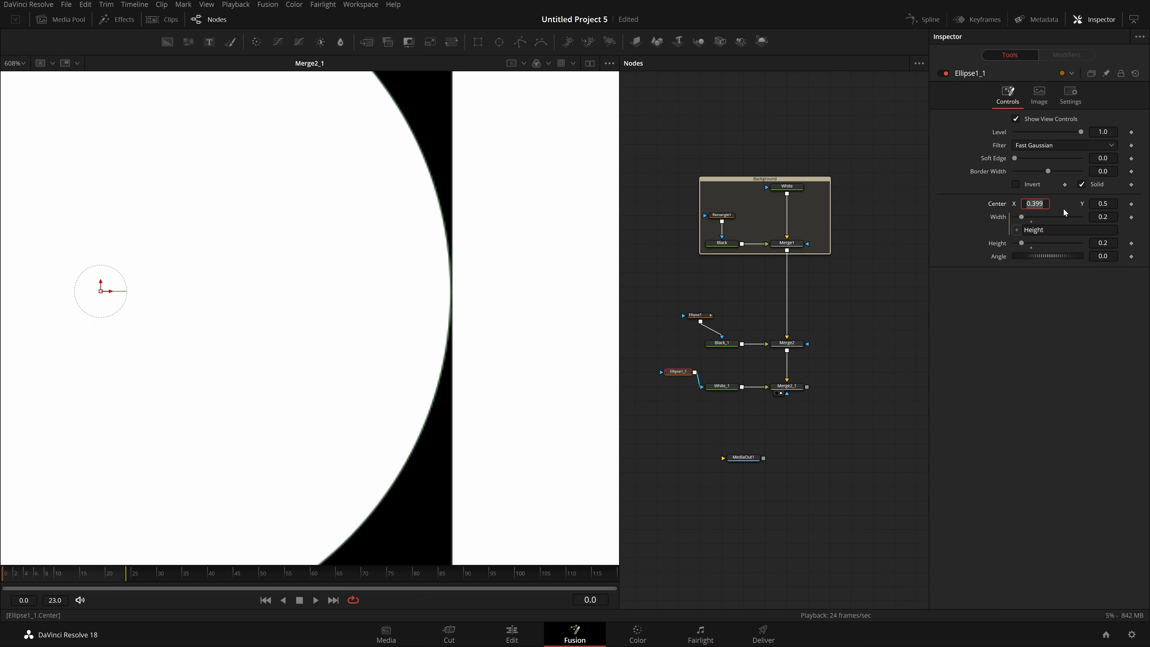
{"action": "type", "text": "0.4"}
{"action": "key", "text": "Tab"}
{"action": "left_click", "coordinate": [965, 396]}
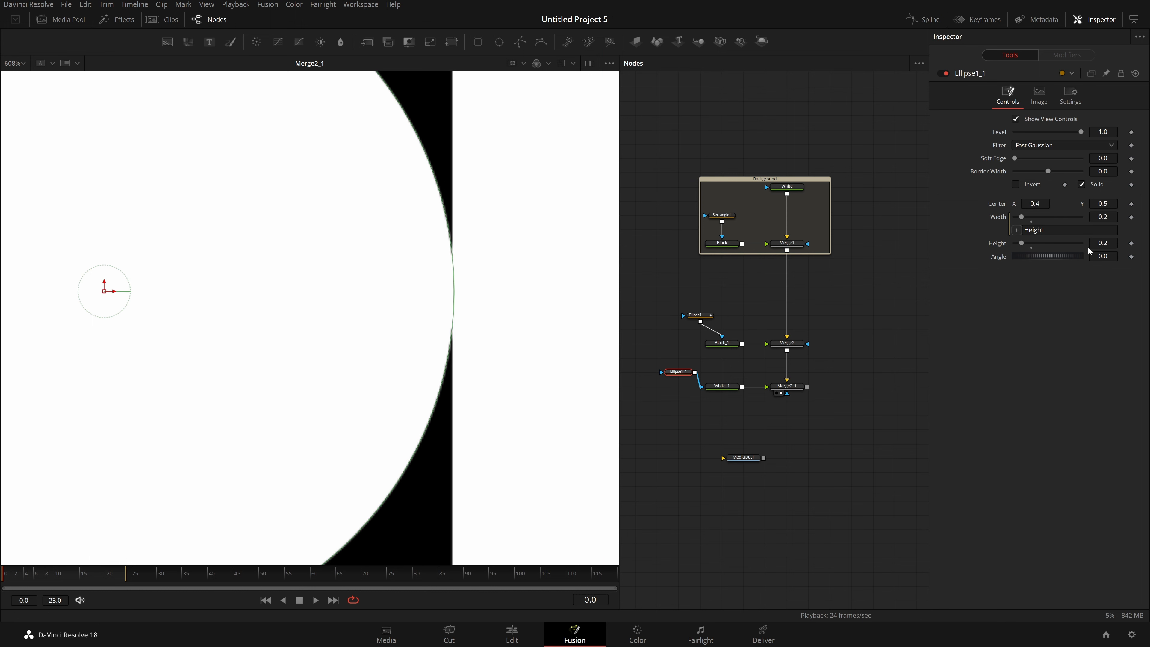
- Keyframe Ellipse1_1's Center and Height at frame 0, and at frame 24 set Height to 0 and Center X to 0.5
{"action": "left_click", "coordinate": [1131, 204]}
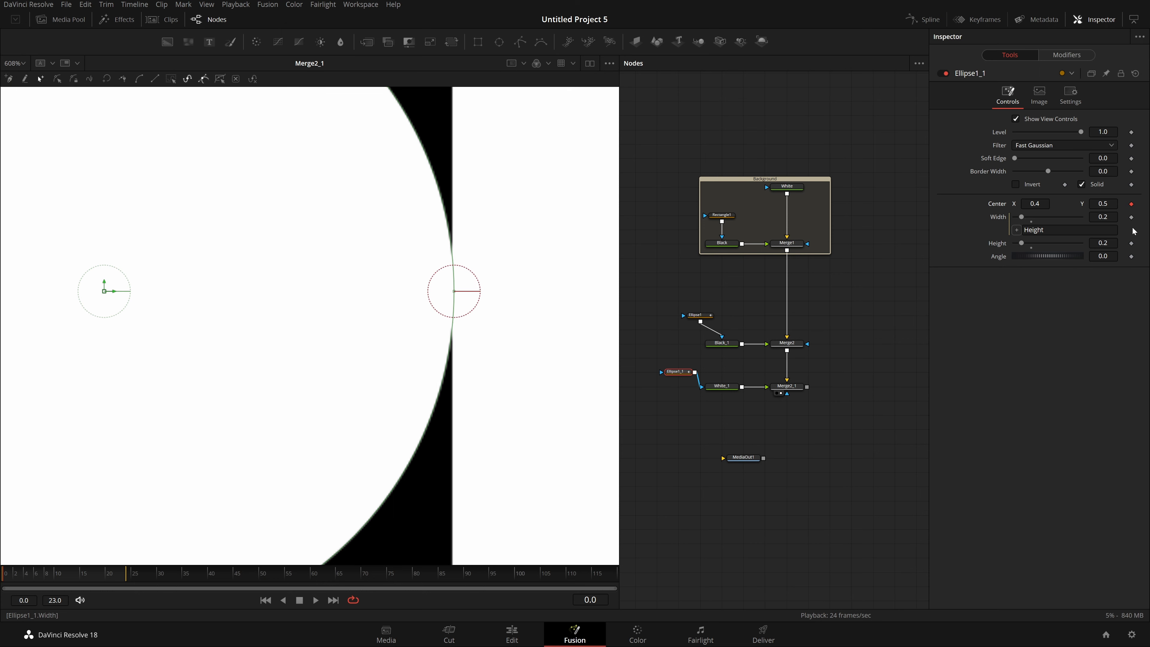
{"action": "left_click", "coordinate": [1133, 243]}
{"action": "scroll", "coordinate": [514, 350], "scroll_direction": "down", "scroll_amount": 2}
{"action": "left_click_drag", "start_coordinate": [5, 584], "coordinate": [128, 584]}
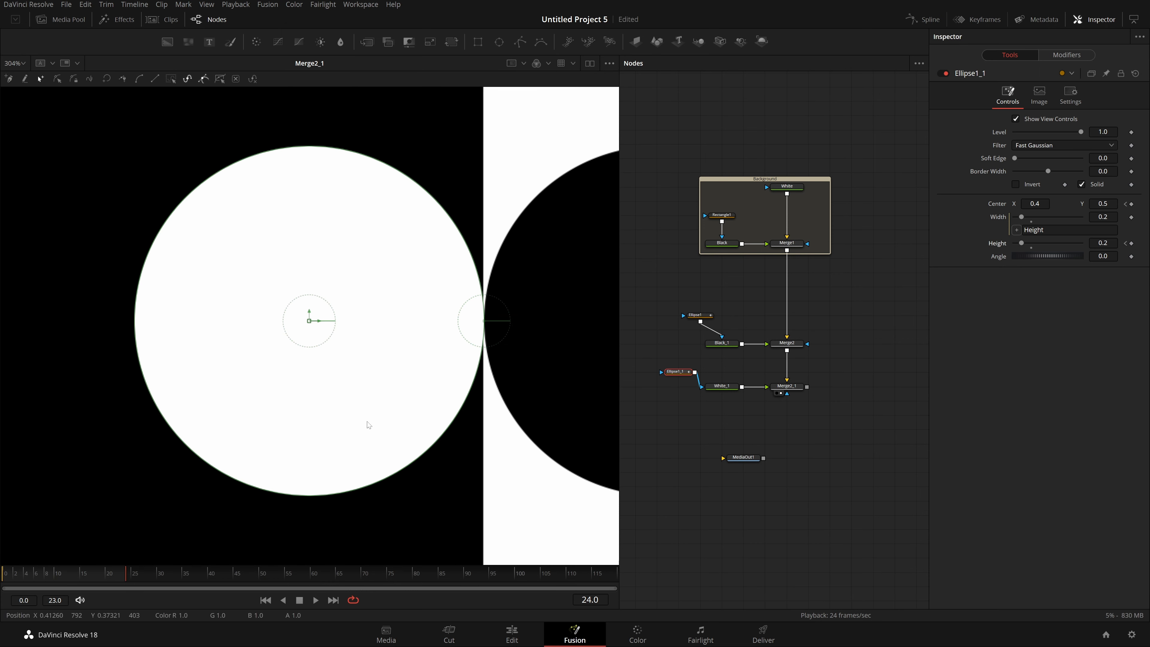
{"action": "type", "text": "0"}
{"action": "key", "text": "Tab"}
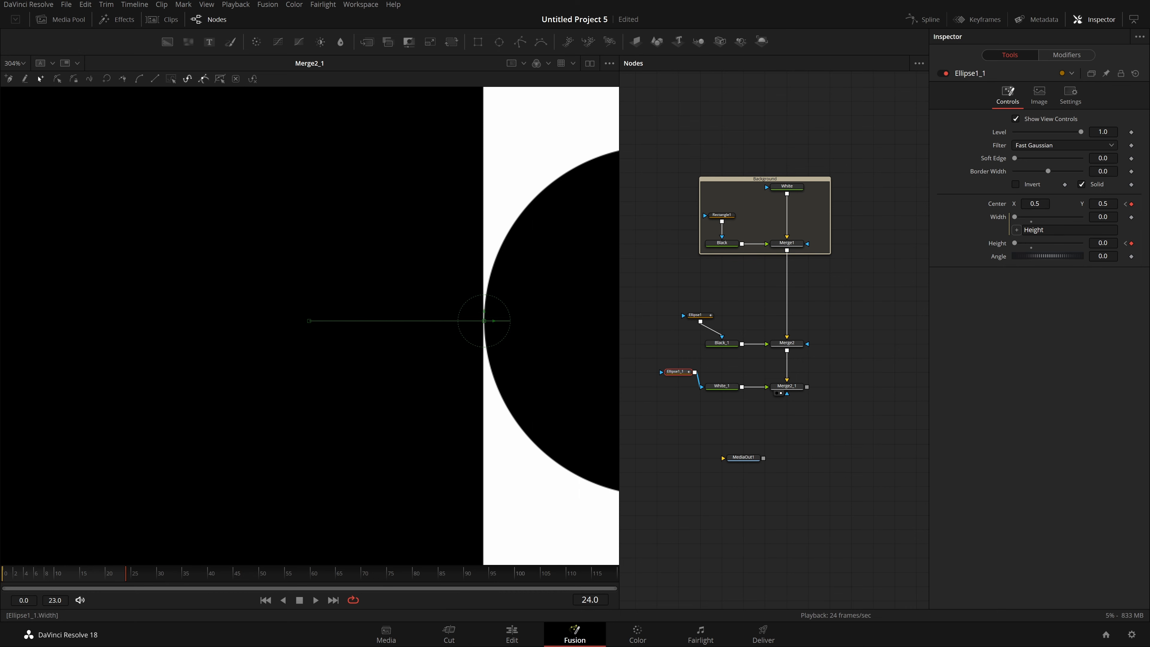
- Play back the animation of both circles and extend the playback range to frame 47
{"action": "key", "text": "ctrl+f"}
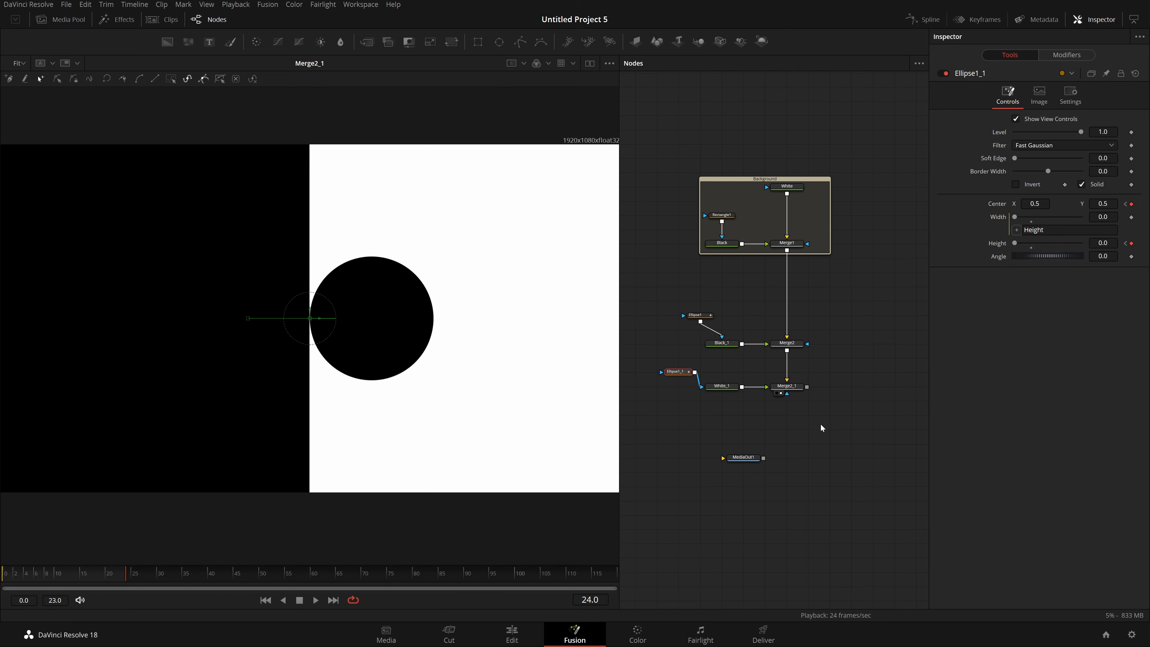
{"action": "left_click", "coordinate": [851, 448]}
{"action": "key", "text": "space"}
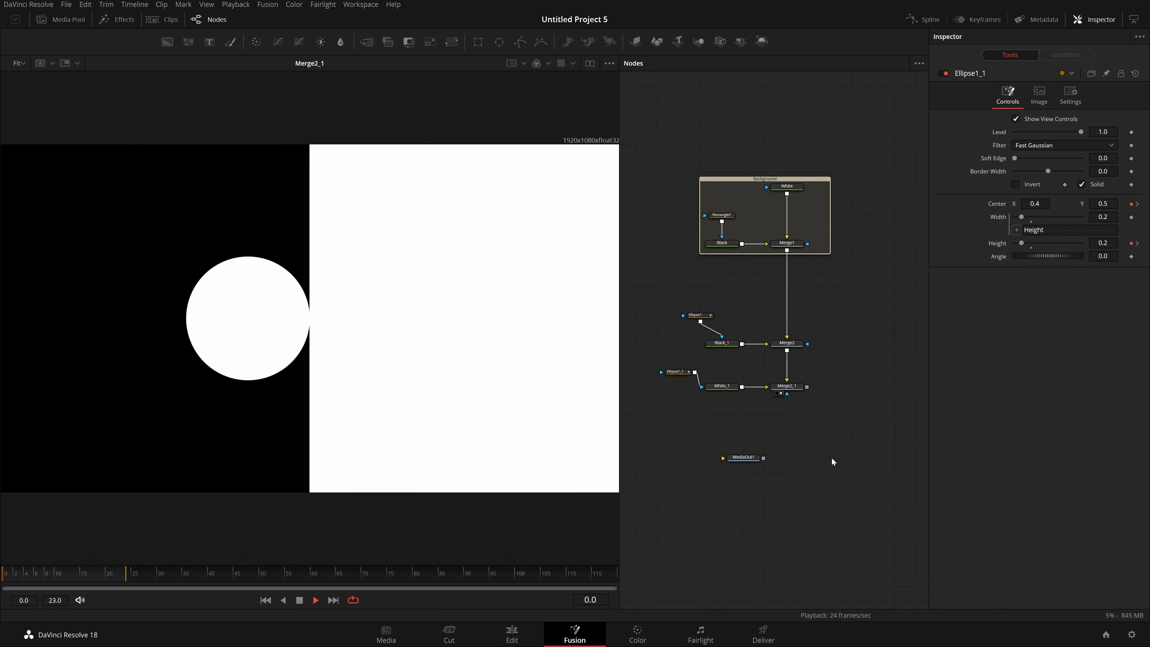
{"action": "key", "text": "space"}
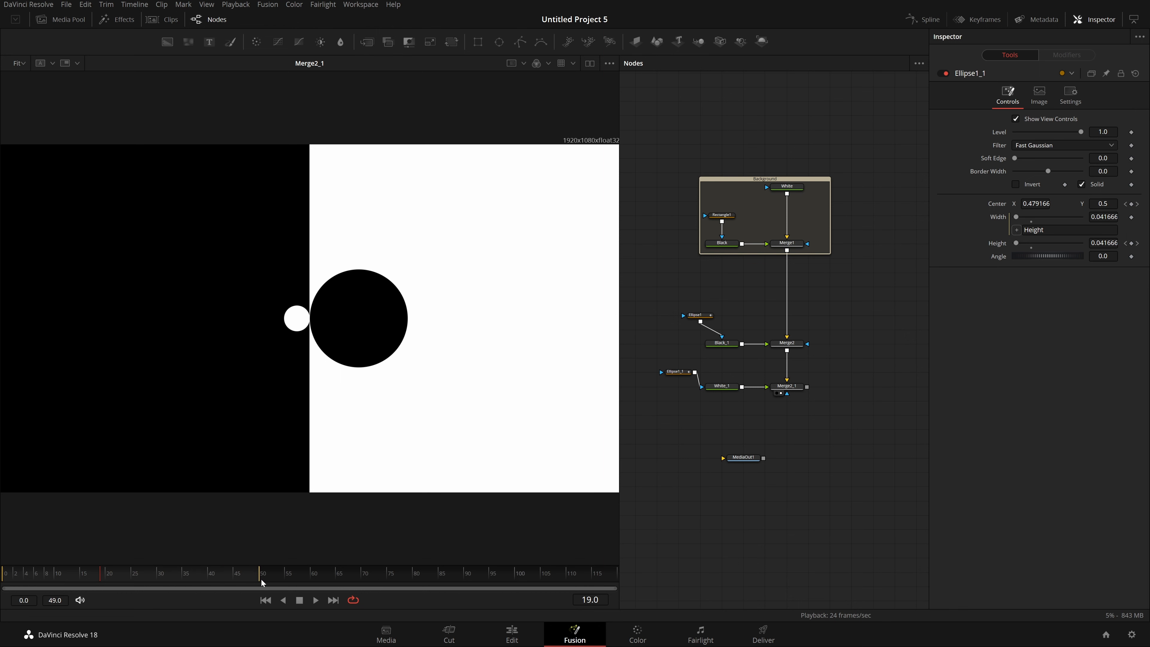
{"action": "left_click_drag", "start_coordinate": [244, 579], "coordinate": [251, 579]}
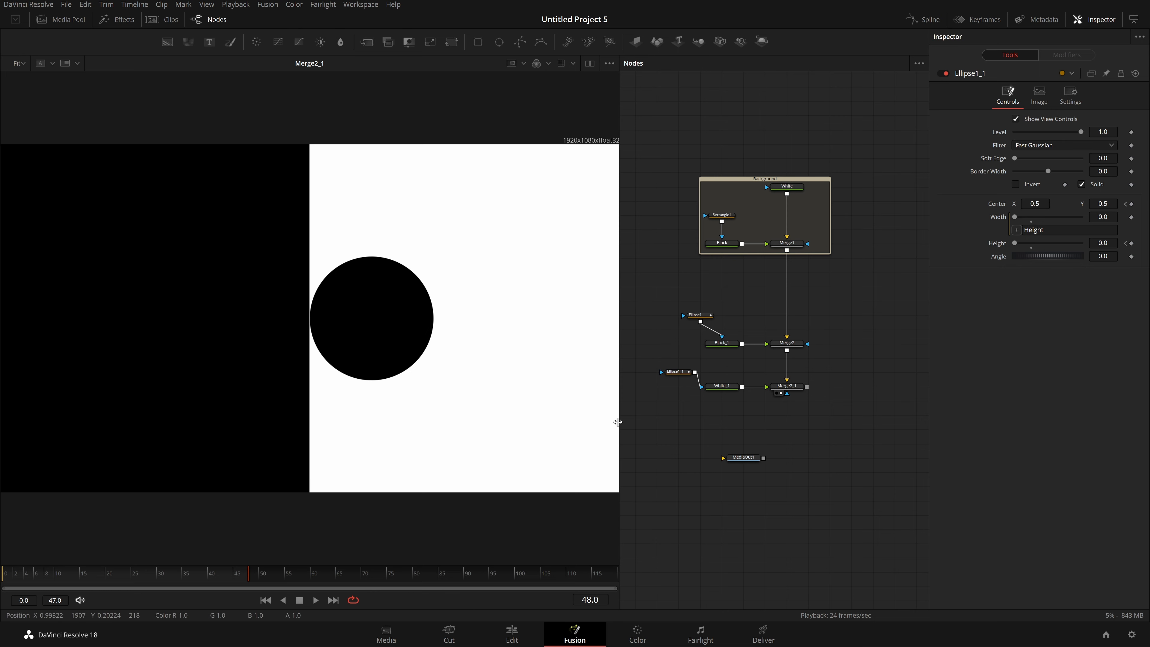
{"action": "left_click", "coordinate": [928, 20]}
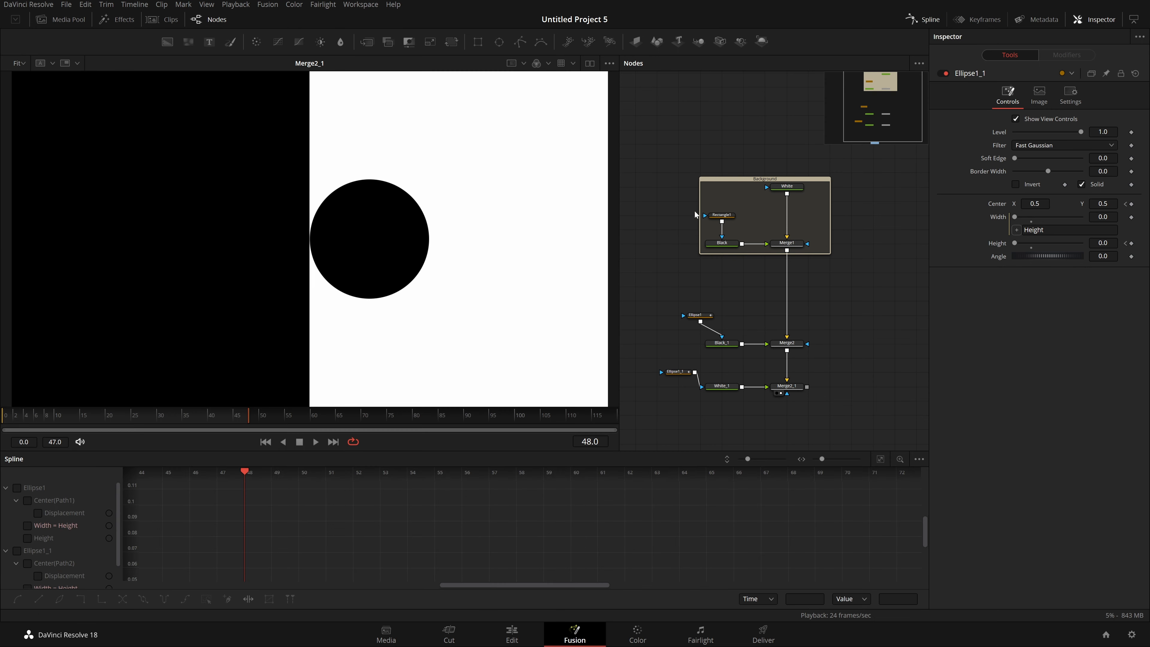
{"action": "left_click", "coordinate": [915, 20]}
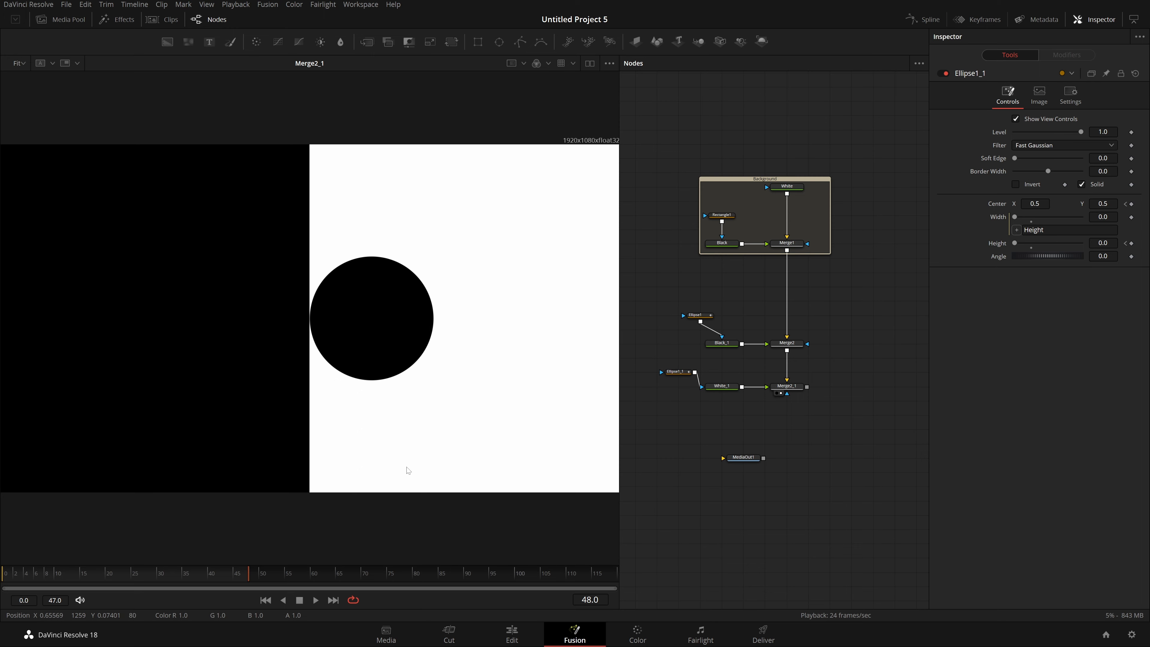
{"action": "left_click", "coordinate": [530, 635]}
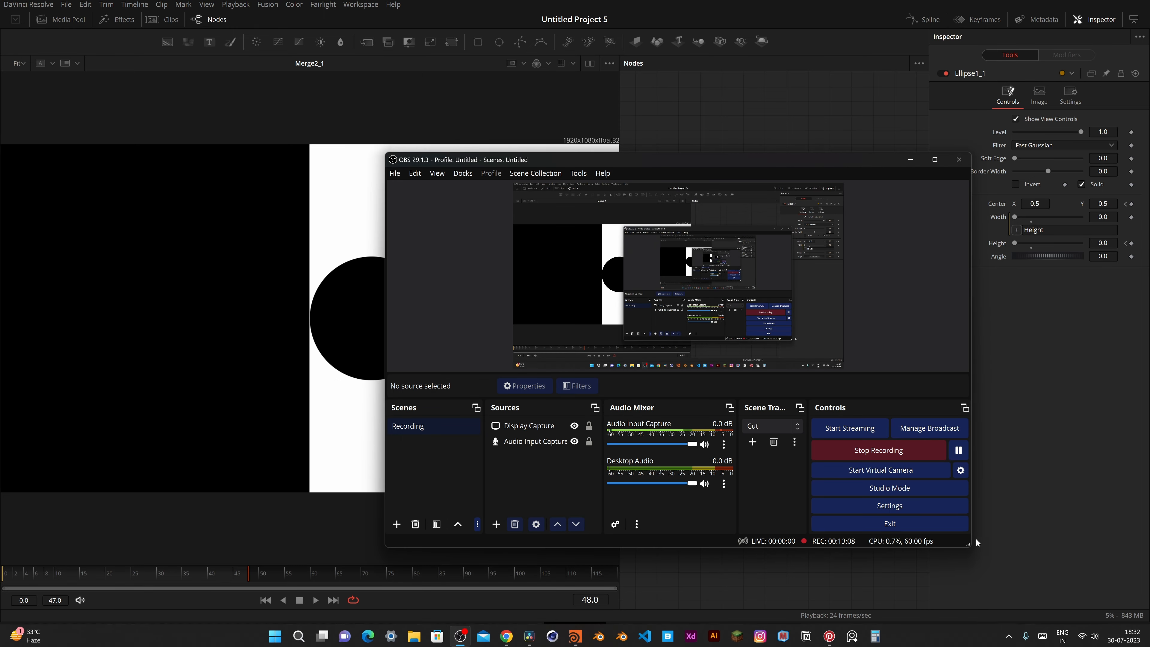
{"action": "left_click", "coordinate": [1024, 533]}
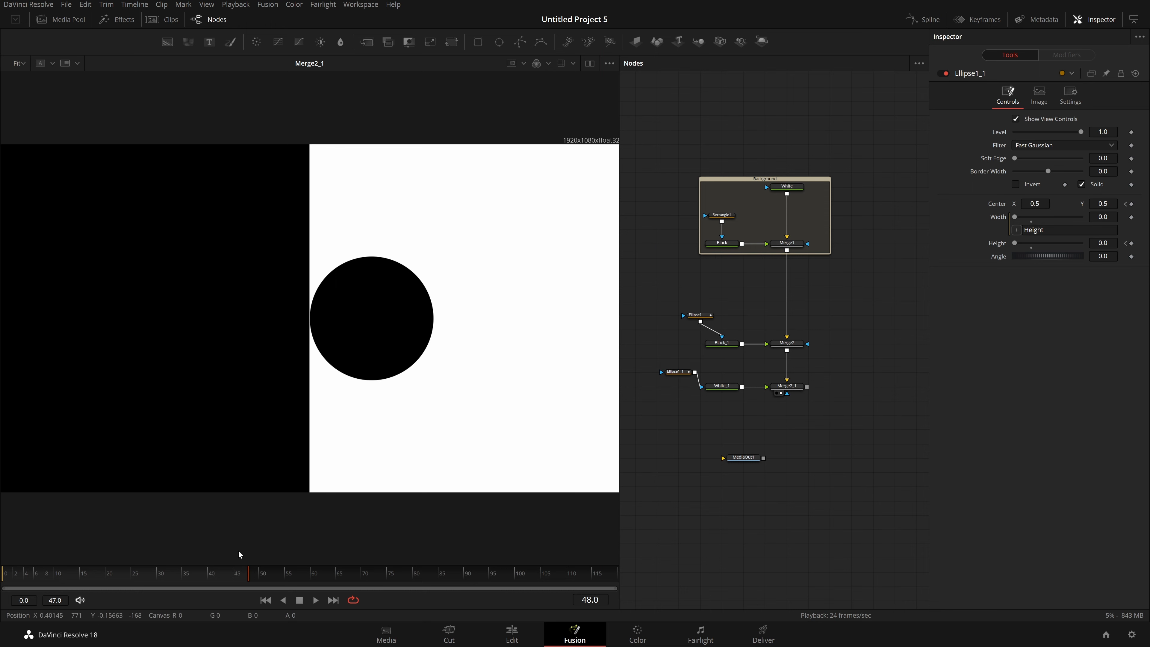
- At frame 48, keyframe Ellipse1 with a Height of 0 and a Center X of 0.5
{"action": "left_click_drag", "start_coordinate": [219, 578], "coordinate": [130, 580]}
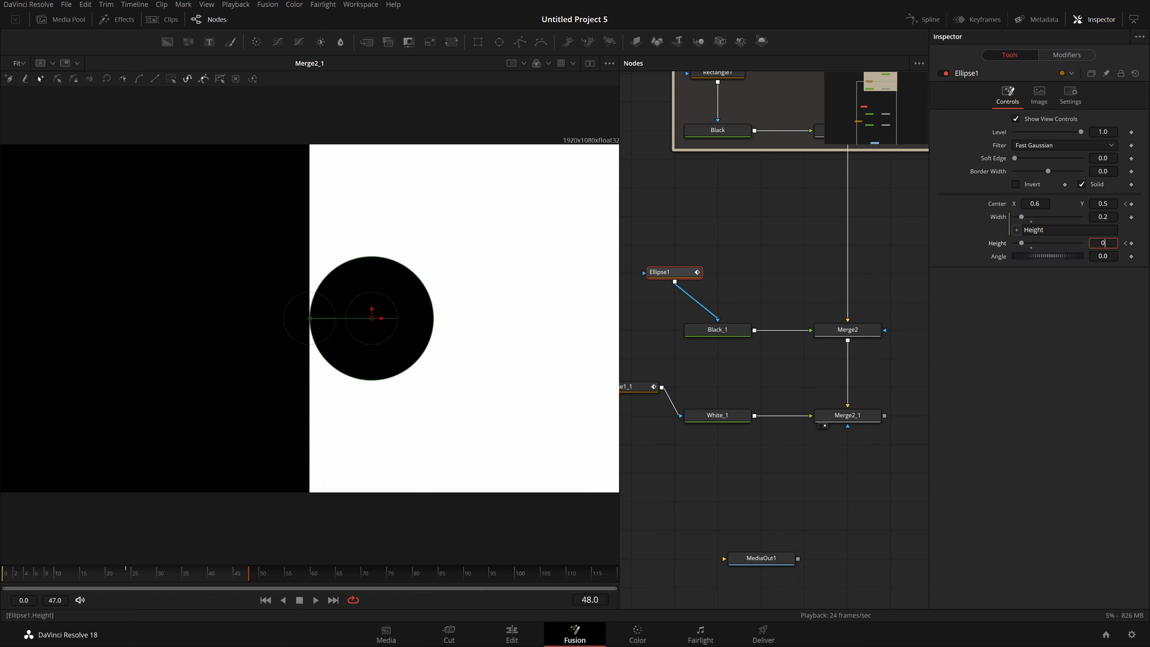
{"action": "key", "text": "Tab"}
{"action": "left_click_drag", "start_coordinate": [1034, 203], "coordinate": [1009, 204]}
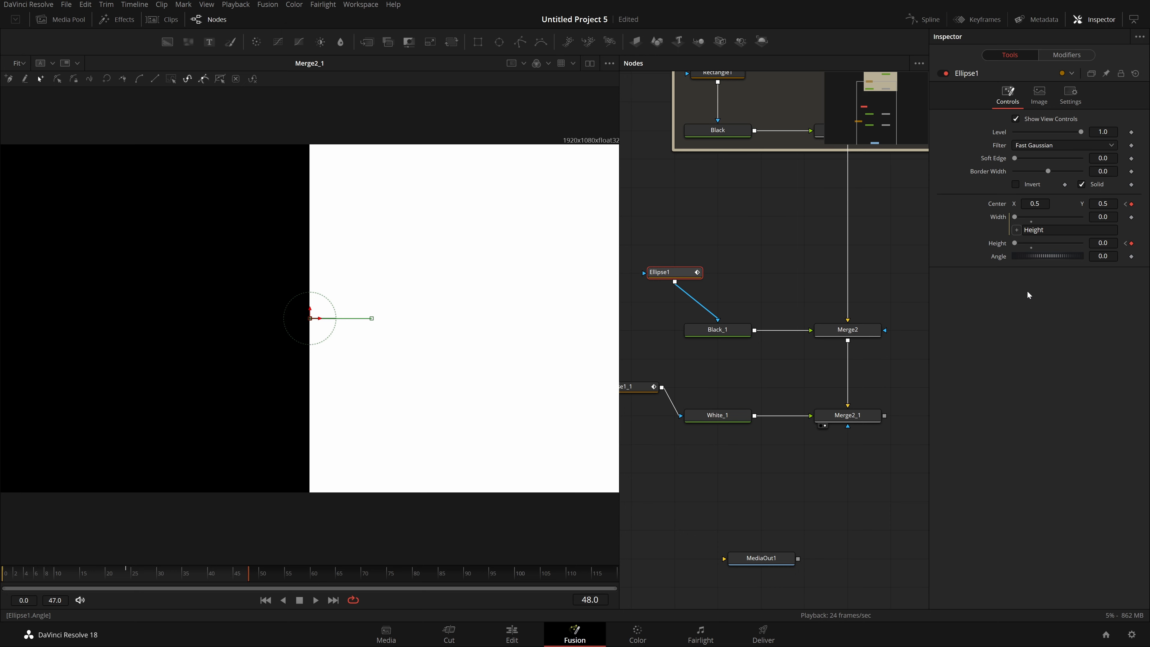
- At frame 48, keyframe Ellipse1_1 with a Height of 0.2 and a Center X of 0.4
{"action": "left_click_drag", "start_coordinate": [799, 281], "coordinate": [895, 269]}
{"action": "left_click", "coordinate": [740, 380]}
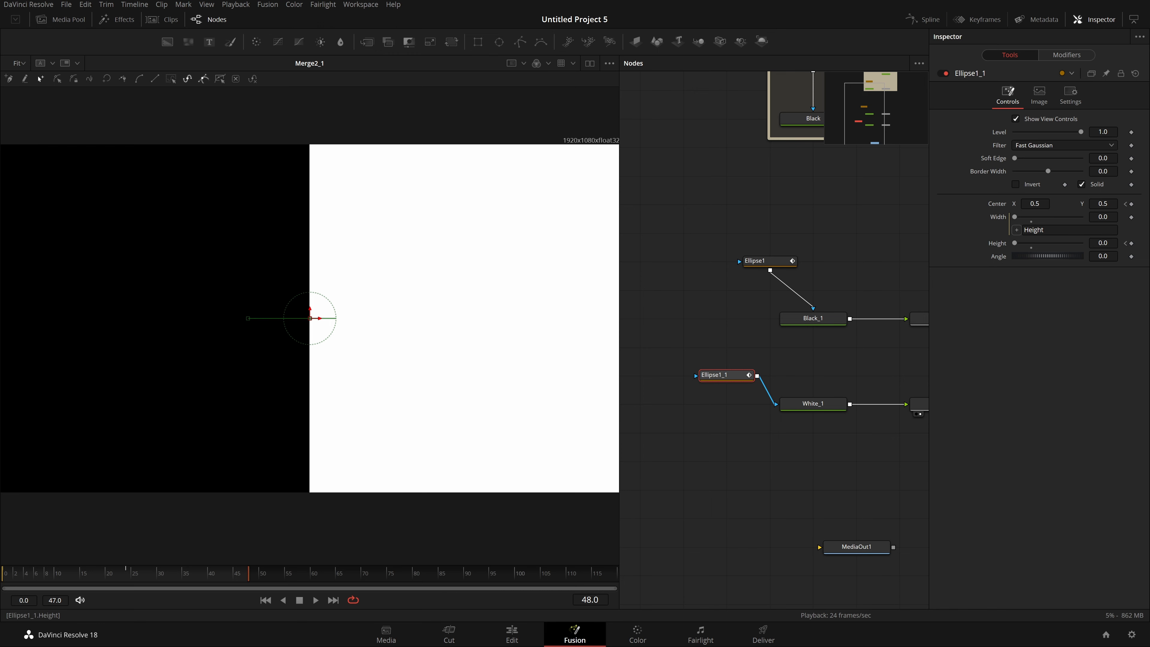
{"action": "type", "text": "0.2"}
{"action": "key", "text": "Tab"}
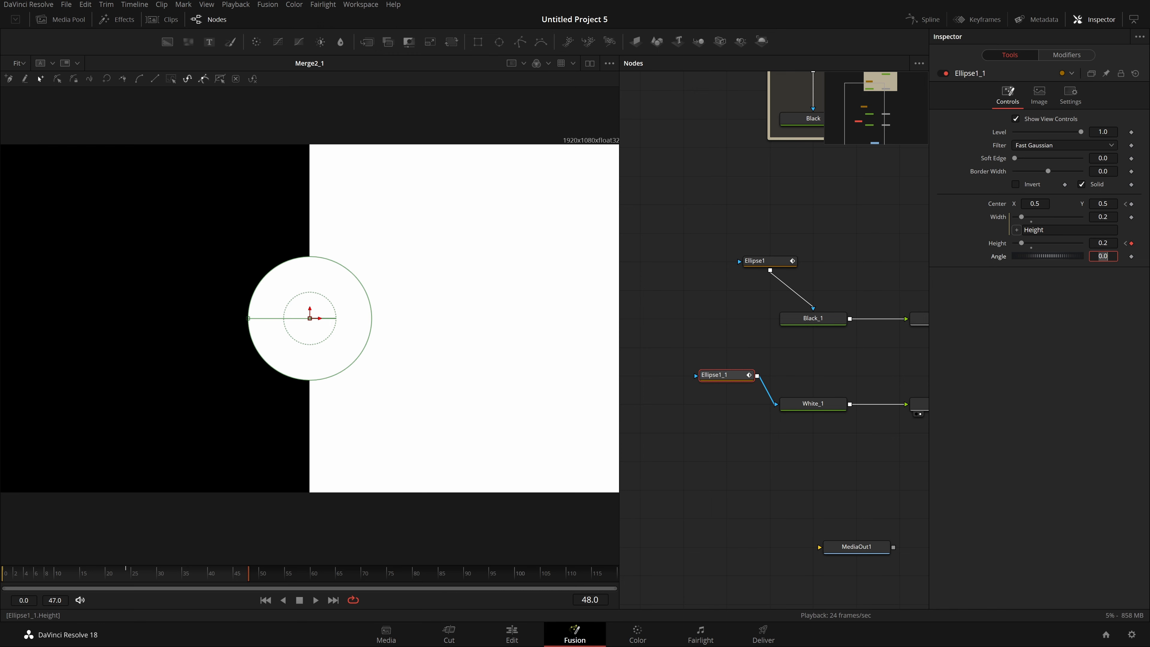
{"action": "left_click_drag", "start_coordinate": [1034, 204], "coordinate": [996, 203]}
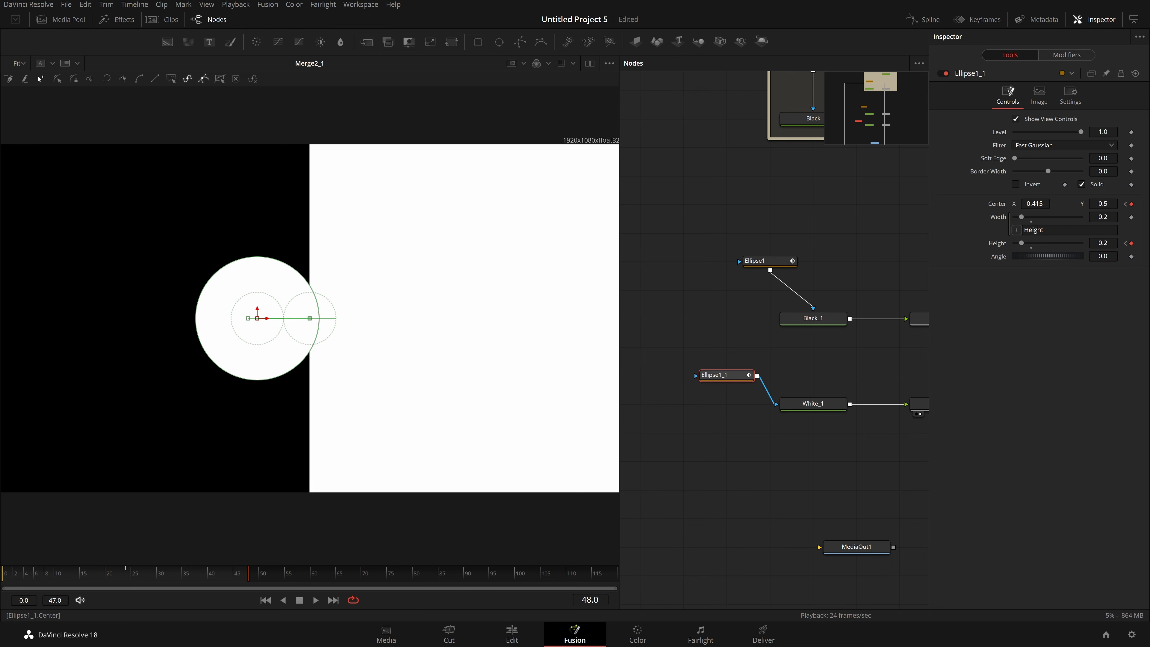
{"action": "type", "text": "4"}
{"action": "key", "text": "Tab"}
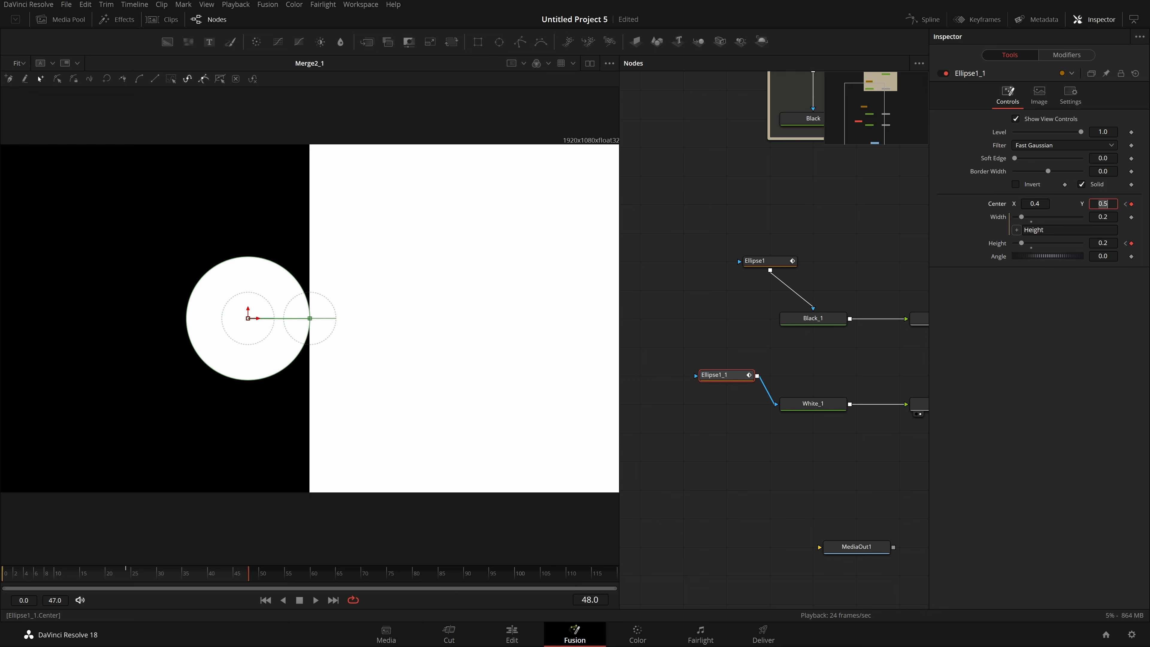
- Save the project and play back the full loop of both circles
{"action": "key", "text": "ctrl+s"}
{"action": "key", "text": "space"}
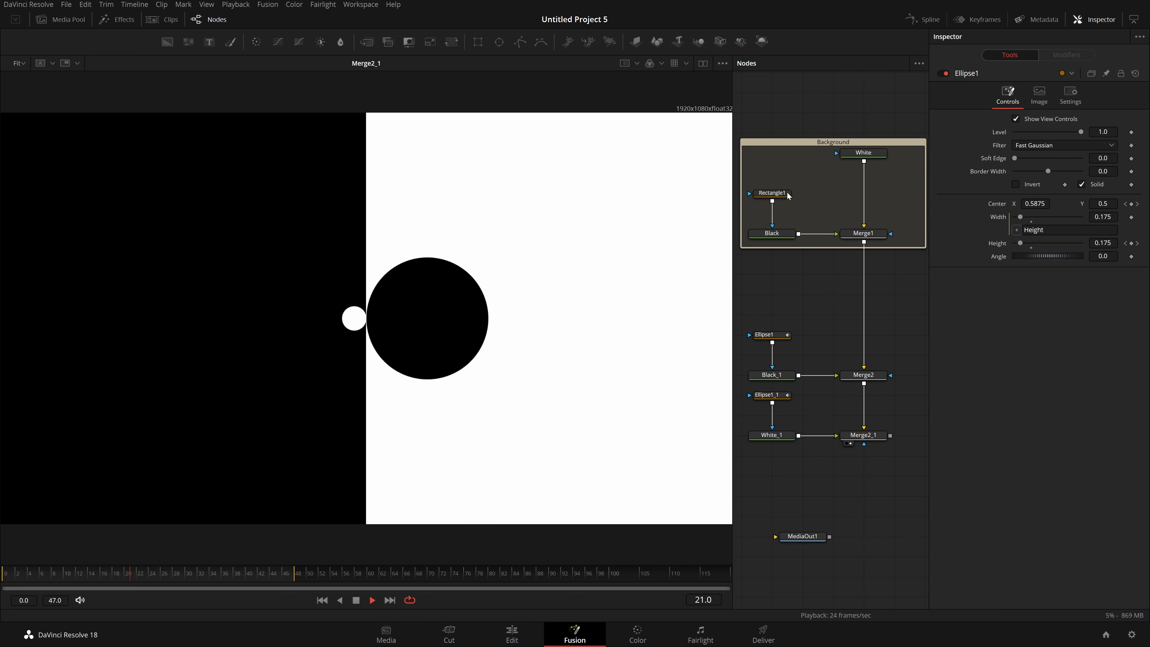
- Change the color of the White background node to red (#ff0800)
{"action": "left_click", "coordinate": [772, 193]}
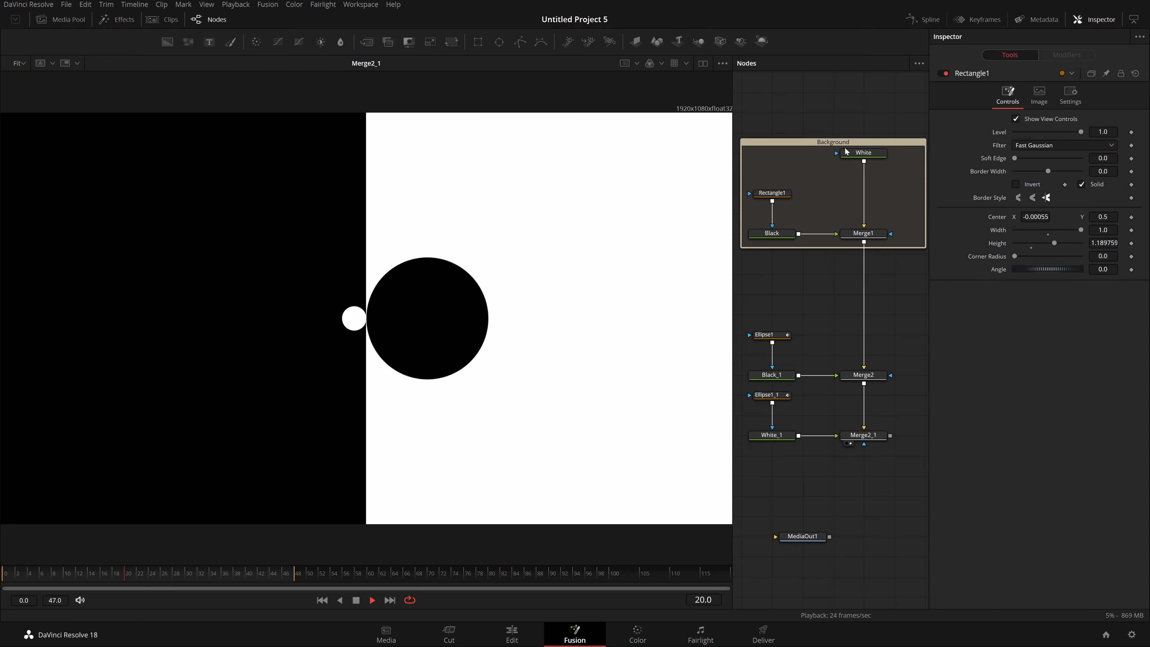
{"action": "left_click", "coordinate": [869, 153]}
{"action": "left_click", "coordinate": [1030, 181]}
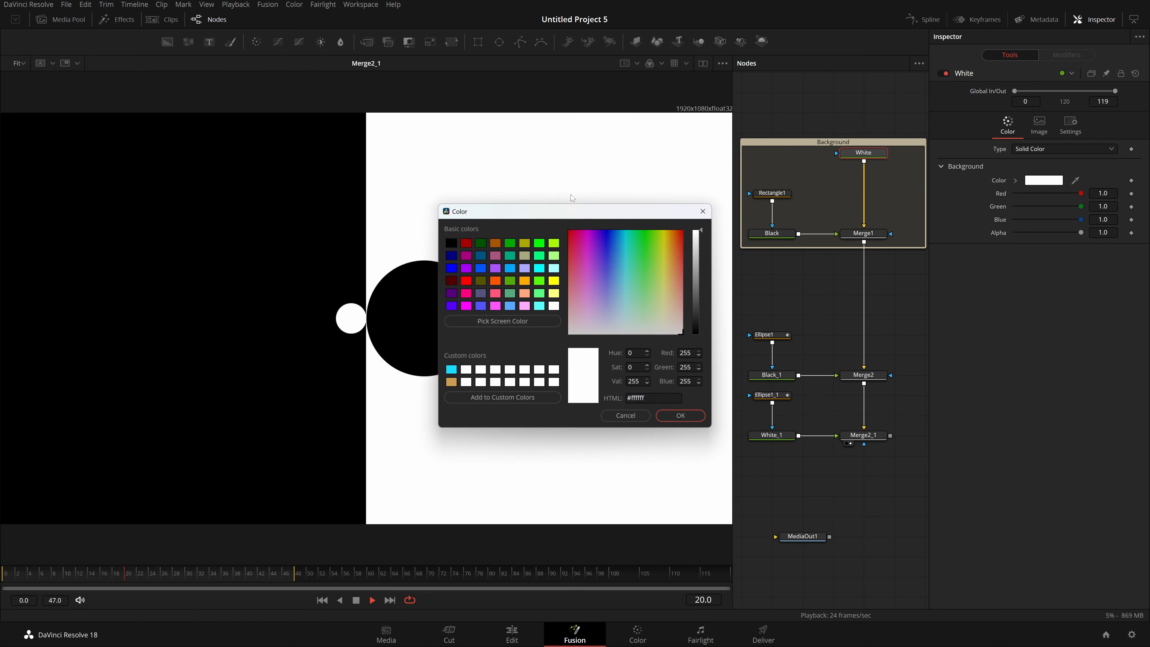
{"action": "left_click_drag", "start_coordinate": [616, 303], "coordinate": [684, 233]}
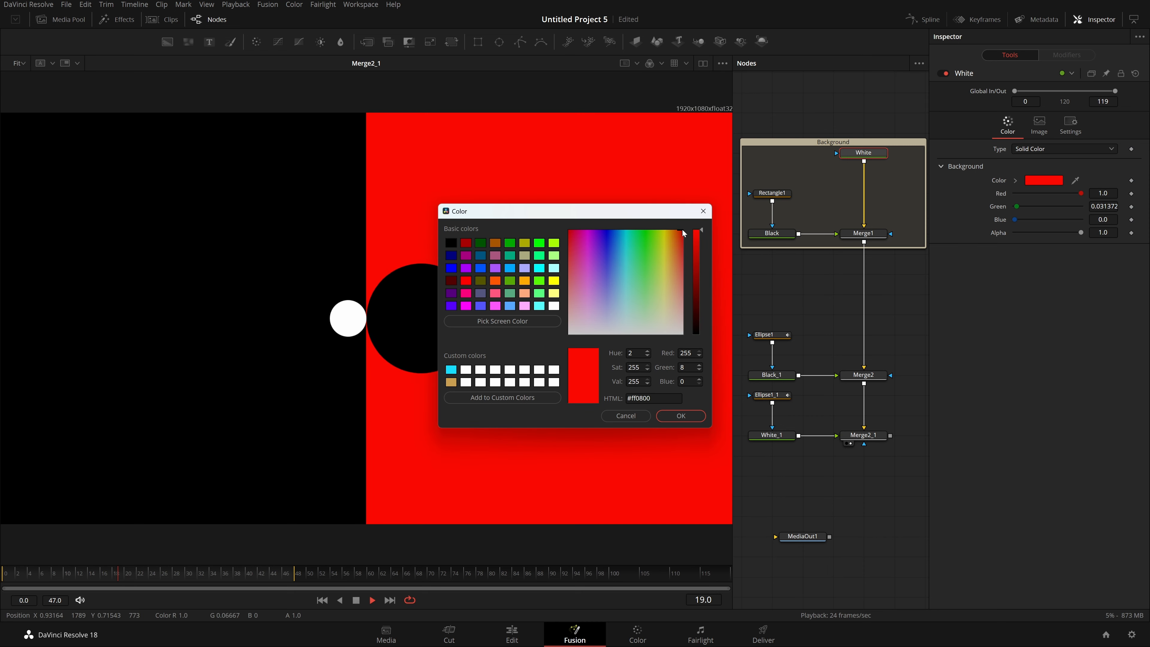
{"action": "left_click", "coordinate": [691, 416]}
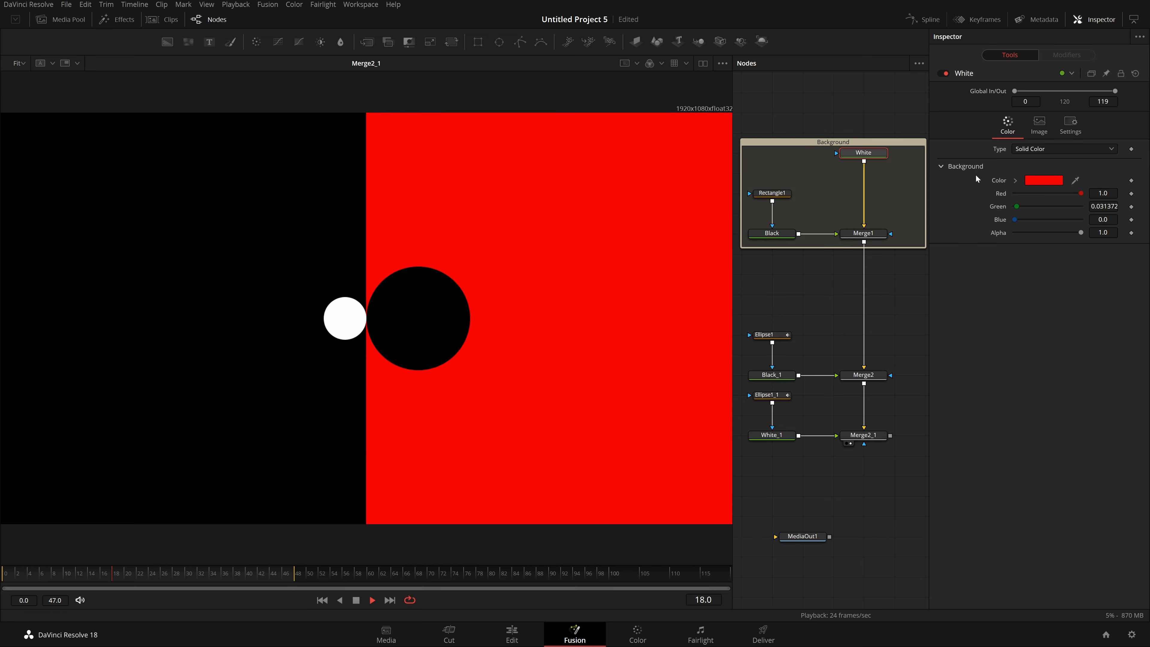
{"action": "left_click", "coordinate": [1043, 181]}
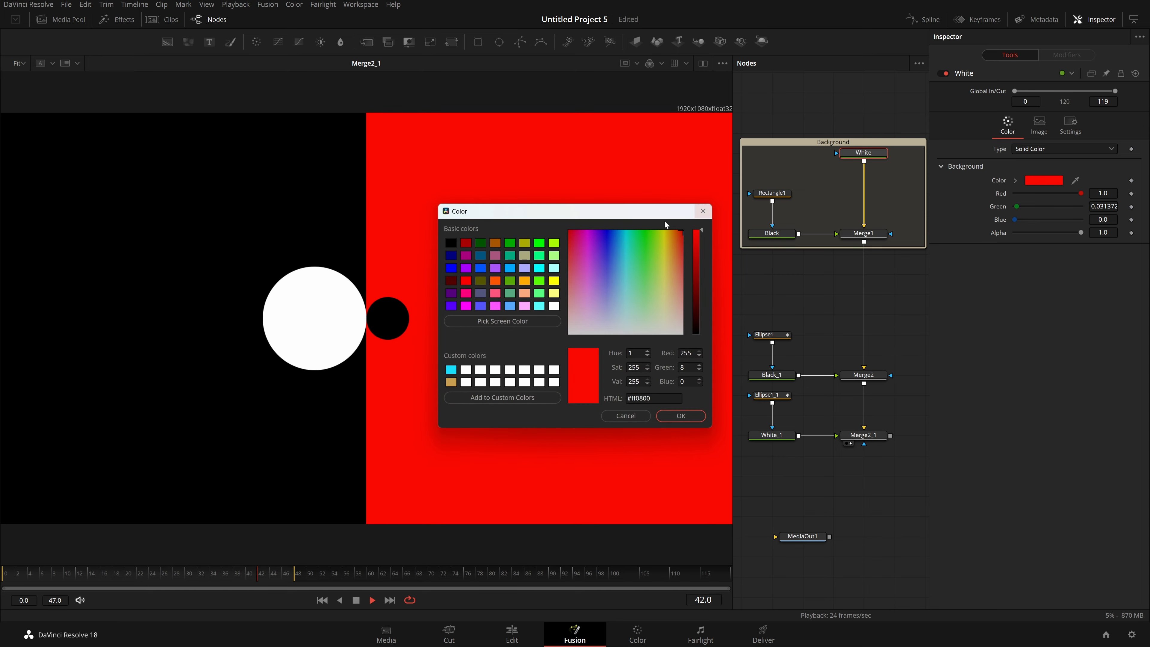
{"action": "left_click", "coordinate": [688, 416]}
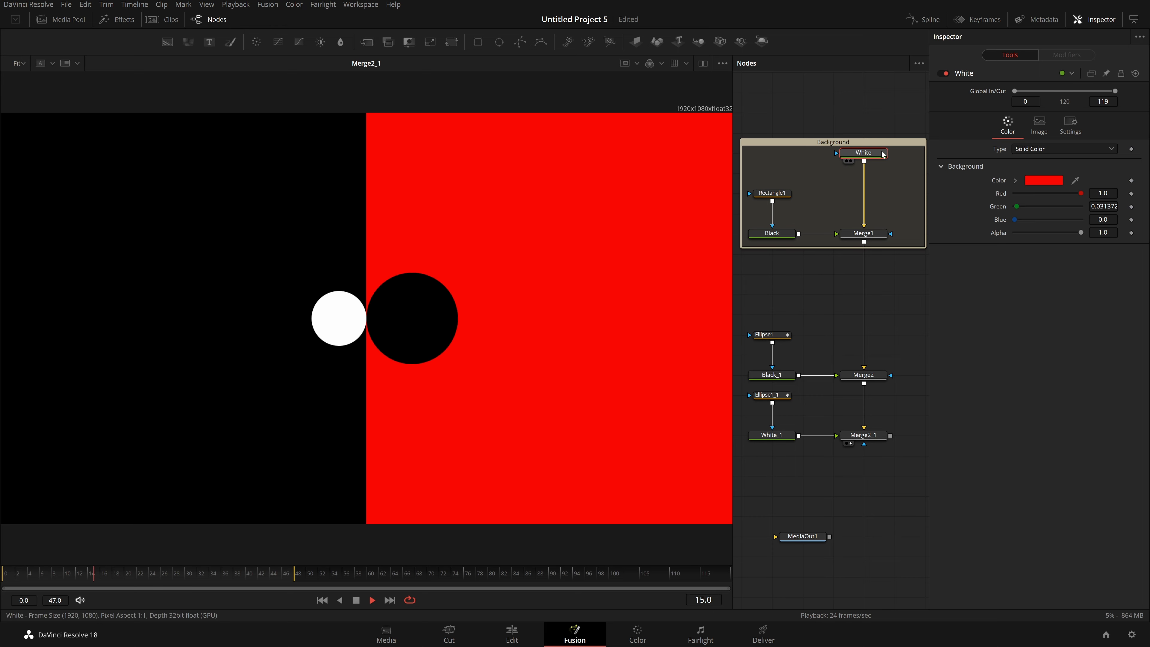
- Replace White_1 with an instance of the White node, masked by Ellipse1_1 and connected to Merge2_1
{"action": "scroll", "coordinate": [810, 430], "scroll_direction": "down", "scroll_amount": 3}
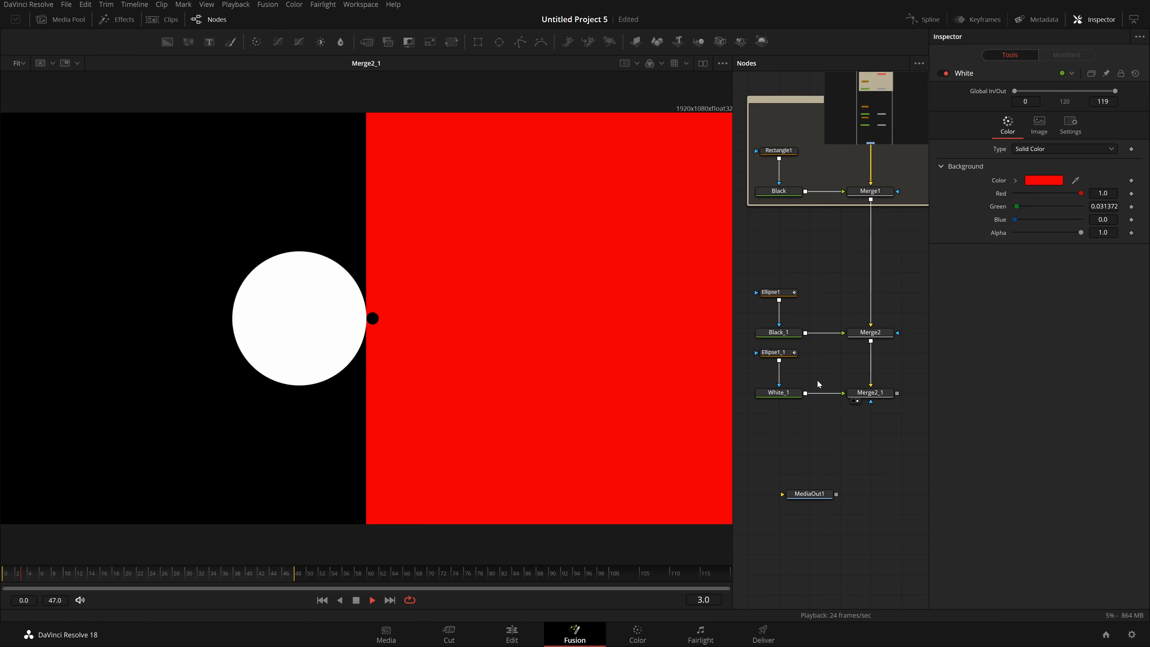
{"action": "left_click", "coordinate": [786, 397]}
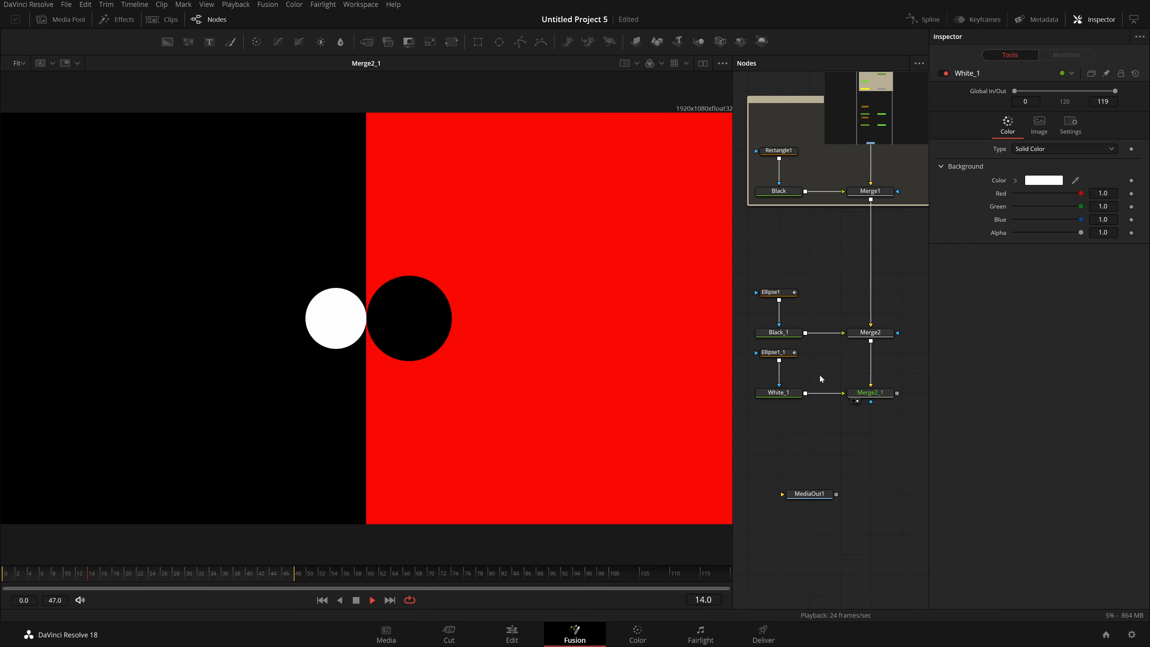
{"action": "key", "text": "ctrl+shift+v"}
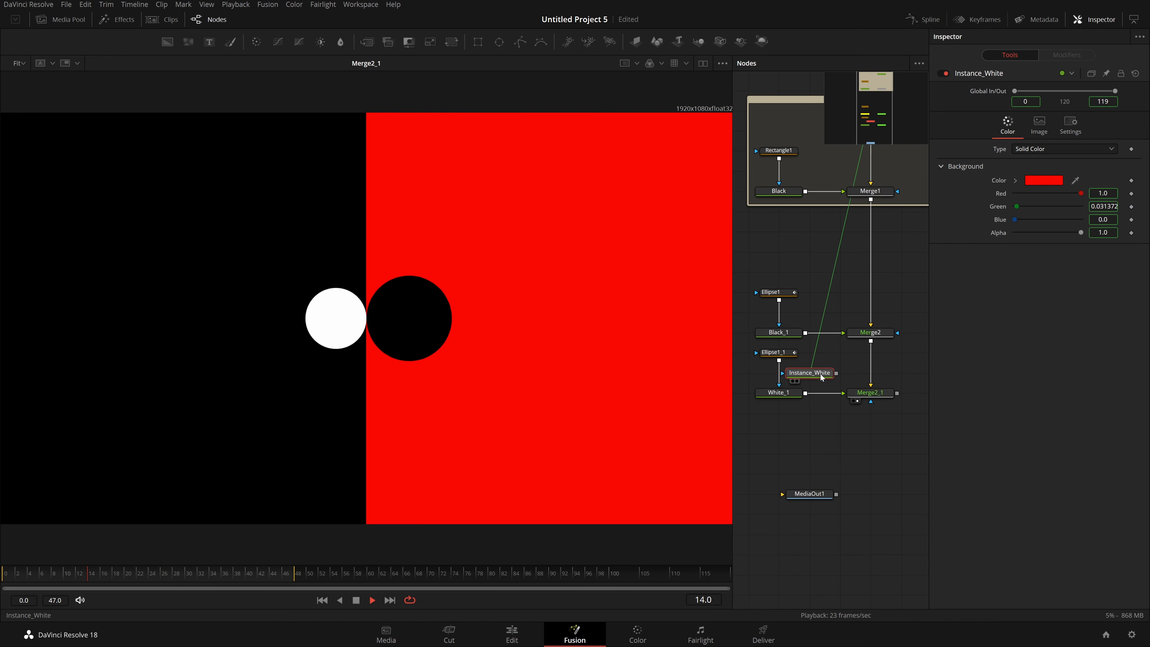
{"action": "left_click_drag", "start_coordinate": [817, 374], "coordinate": [779, 396]}
{"action": "left_click", "coordinate": [791, 390]}
{"action": "key", "text": "Delete"}
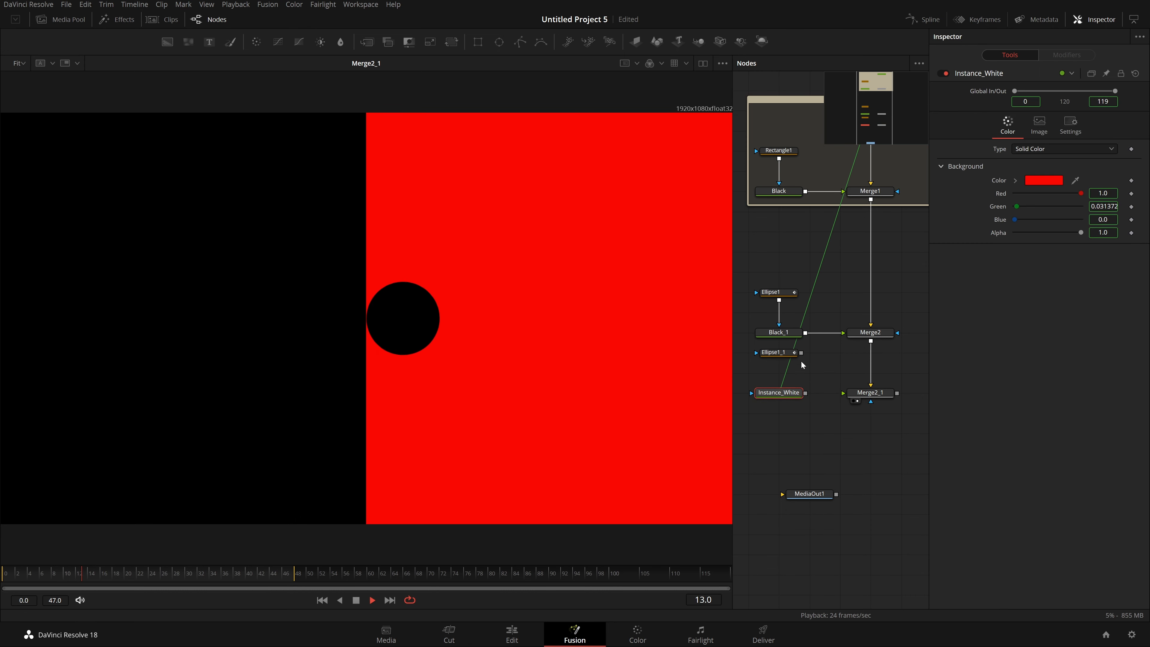
{"action": "left_click_drag", "start_coordinate": [801, 352], "coordinate": [843, 393]}
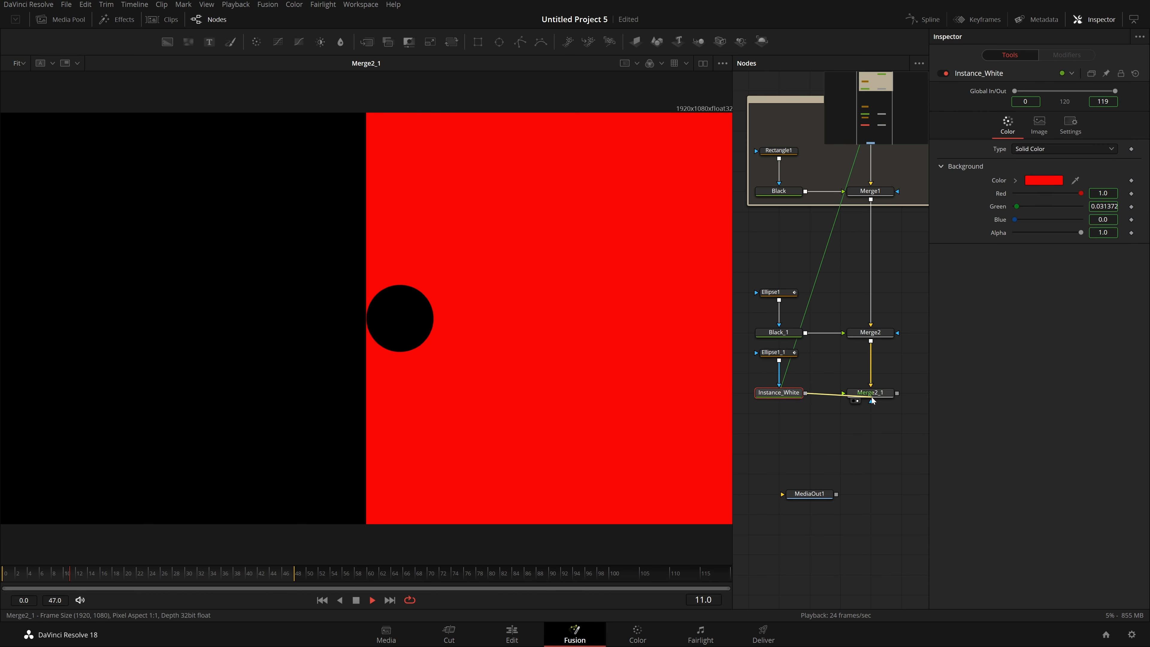
- Replace Black_1 with an instance of the Black node, masked by Ellipse1 and connected to Merge2
{"action": "scroll", "coordinate": [818, 354], "scroll_direction": "up", "scroll_amount": 3}
{"action": "left_click", "coordinate": [806, 392]}
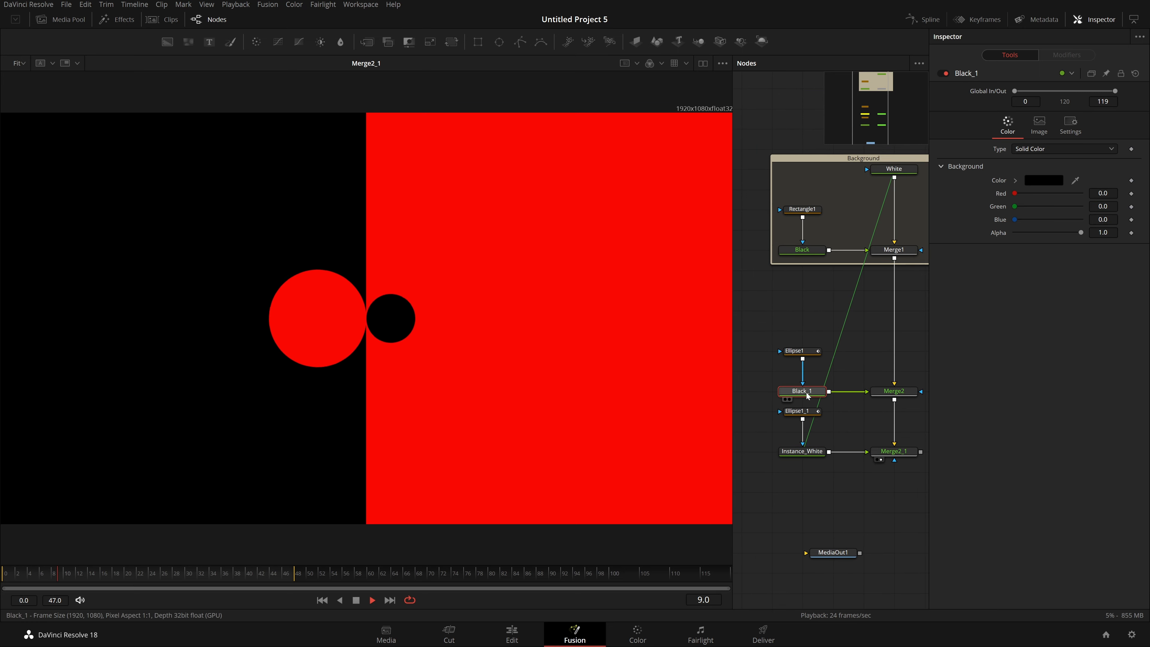
{"action": "key", "text": "Delete"}
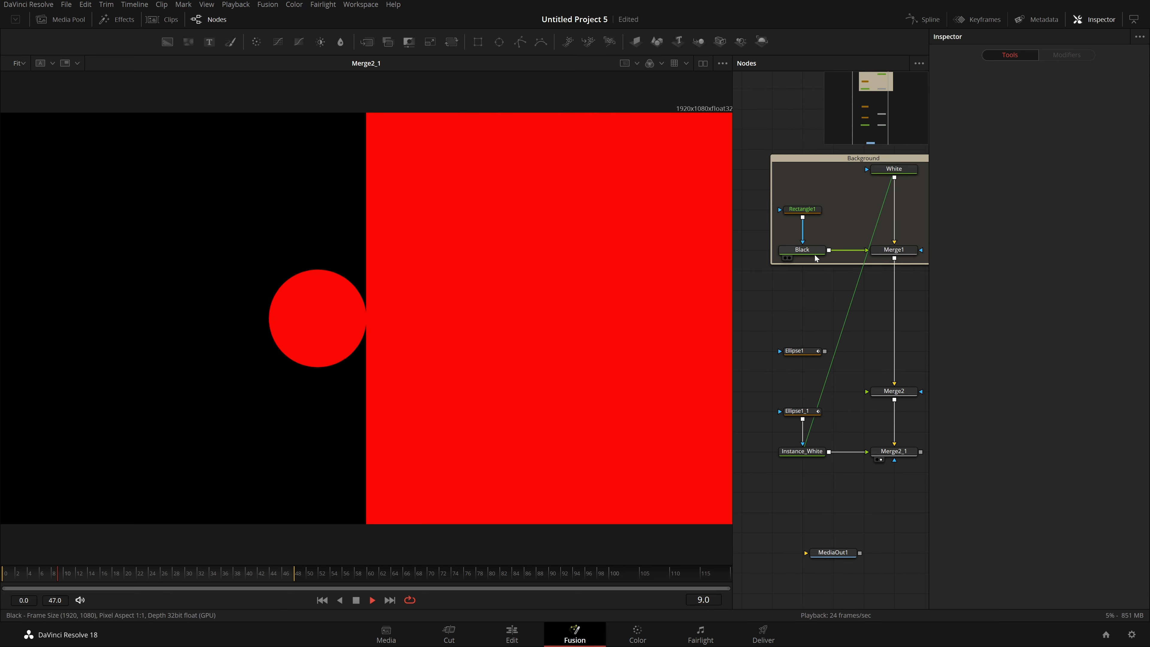
{"action": "left_click", "coordinate": [802, 250]}
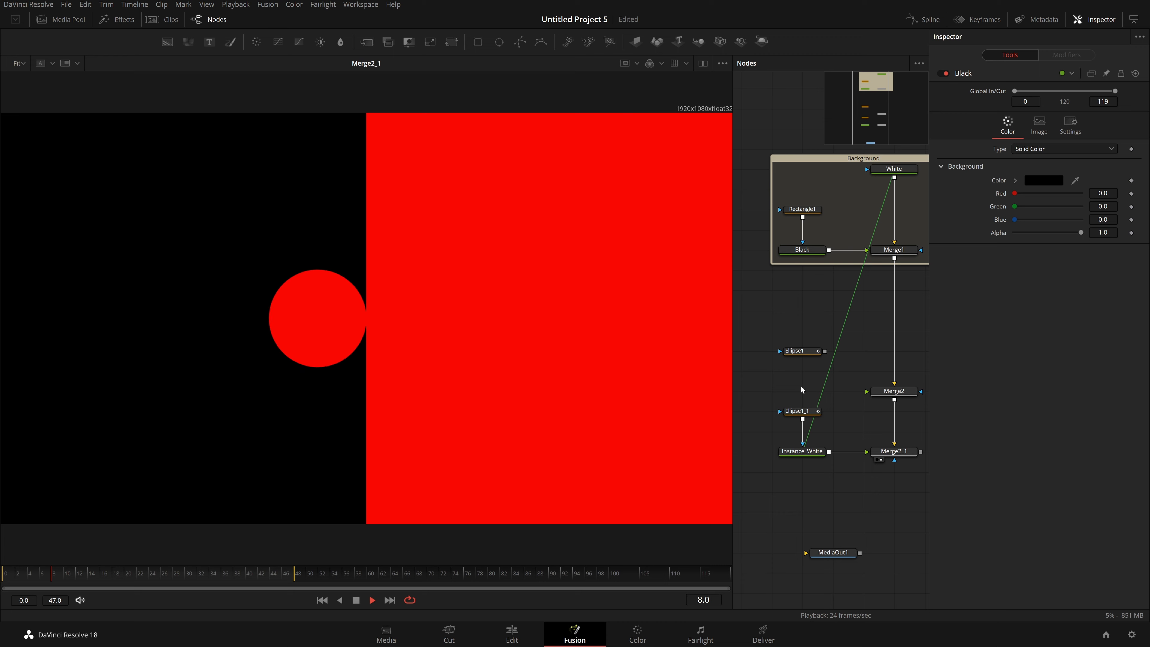
{"action": "key", "text": "ctrl+shift+v"}
{"action": "mouse_move", "coordinate": [824, 351]}
{"action": "left_mouse_down"}
{"action": "mouse_move", "coordinate": [802, 390]}
{"action": "mouse_move", "coordinate": [865, 384]}
{"action": "mouse_move", "coordinate": [824, 344]}
{"action": "left_mouse_up"}
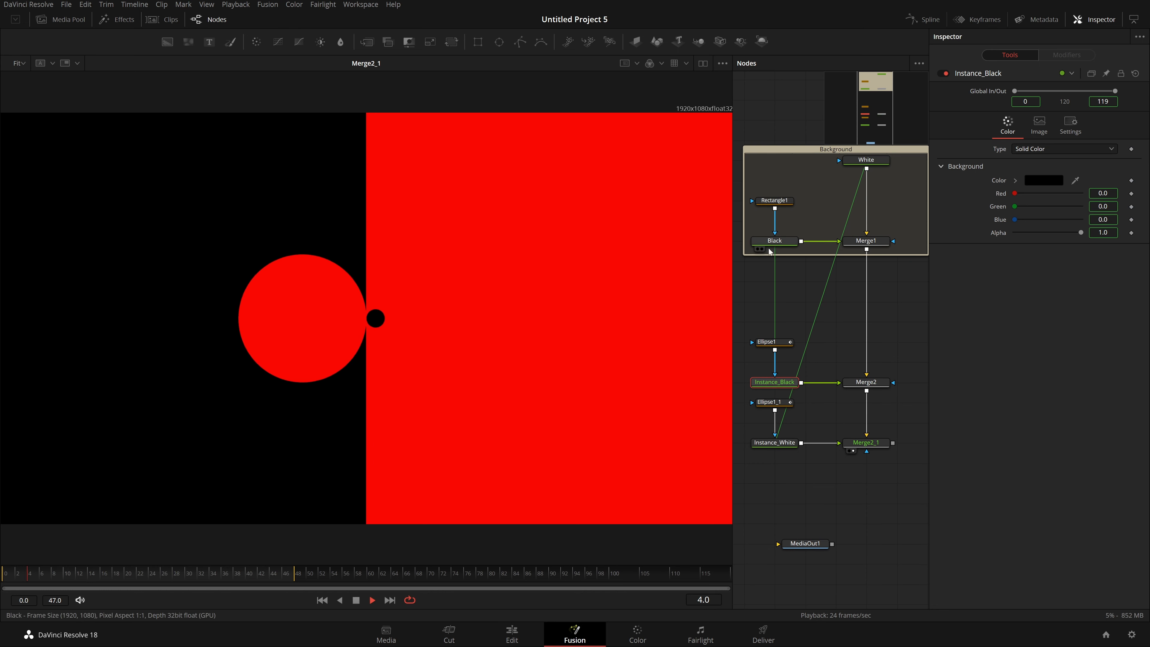
- Change the color of the original Black background node to white (#ffffff) and fit the image in the viewer
{"action": "left_click", "coordinate": [774, 242]}
{"action": "left_click_drag", "start_coordinate": [793, 302], "coordinate": [772, 372]}
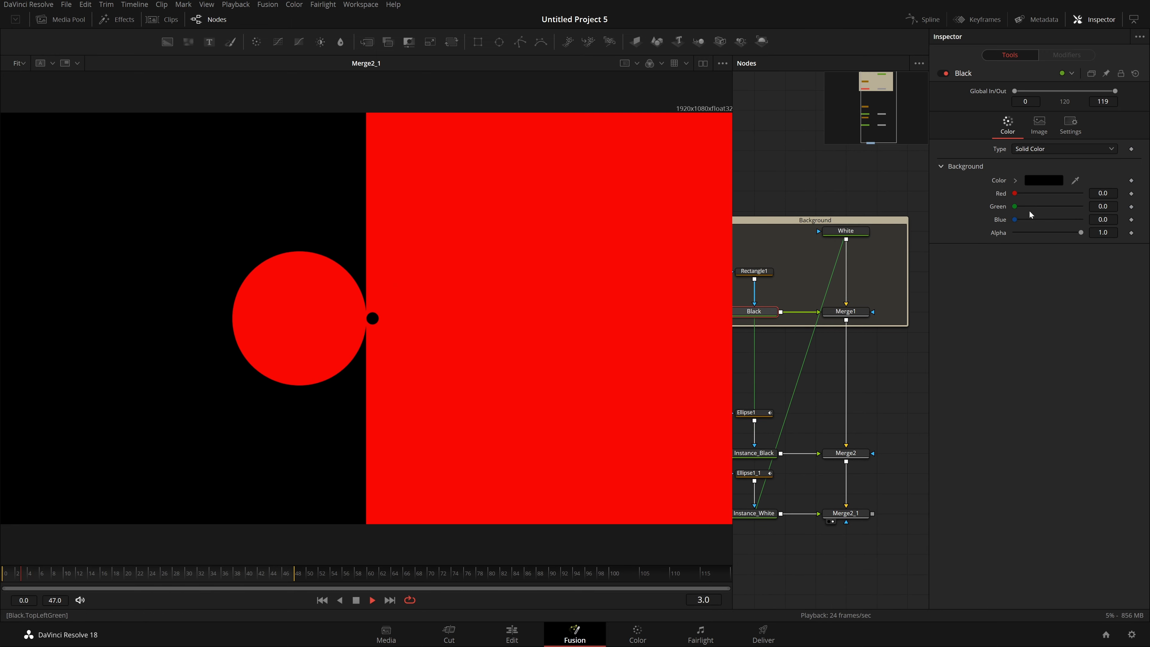
{"action": "left_click", "coordinate": [1040, 181]}
{"action": "left_click_drag", "start_coordinate": [696, 326], "coordinate": [696, 230]}
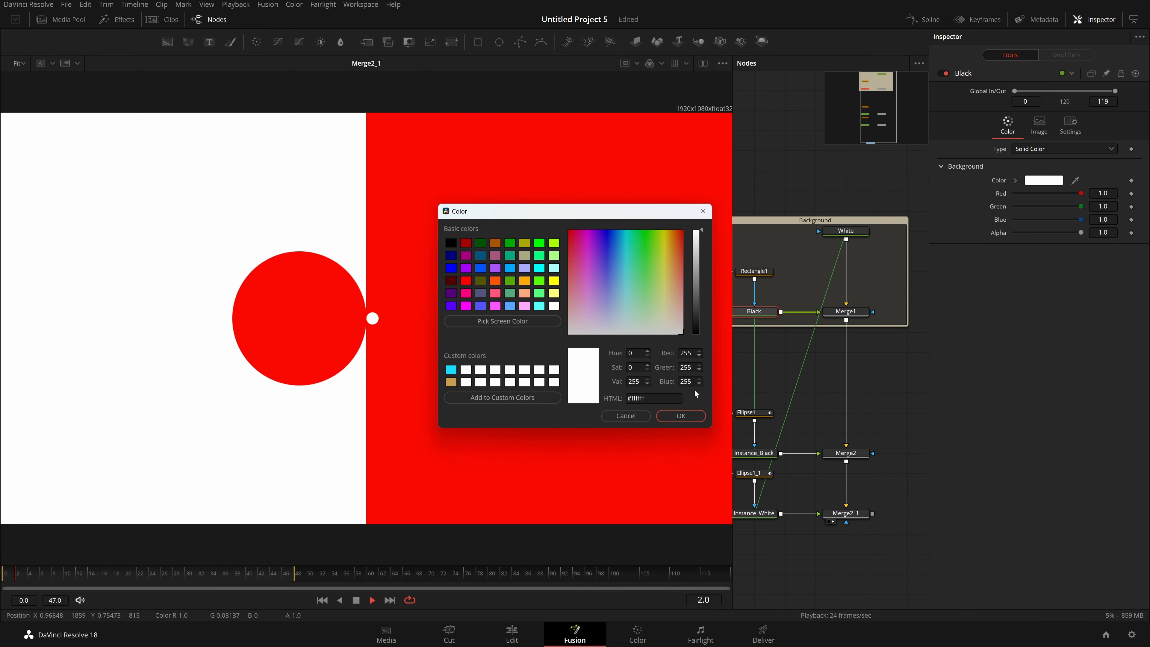
{"action": "left_click", "coordinate": [681, 416]}
{"action": "scroll", "coordinate": [443, 385], "scroll_direction": "down", "scroll_amount": 4}
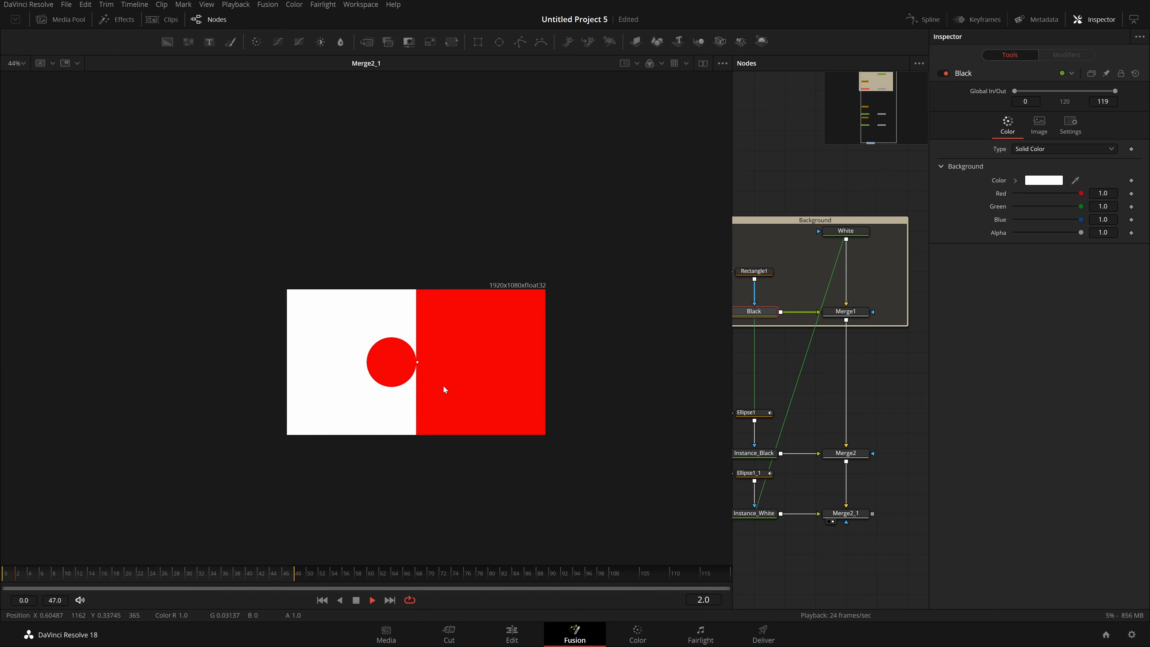
{"action": "scroll", "coordinate": [443, 384], "scroll_direction": "up", "scroll_amount": 5}
{"action": "key", "text": "ctrl+f"}
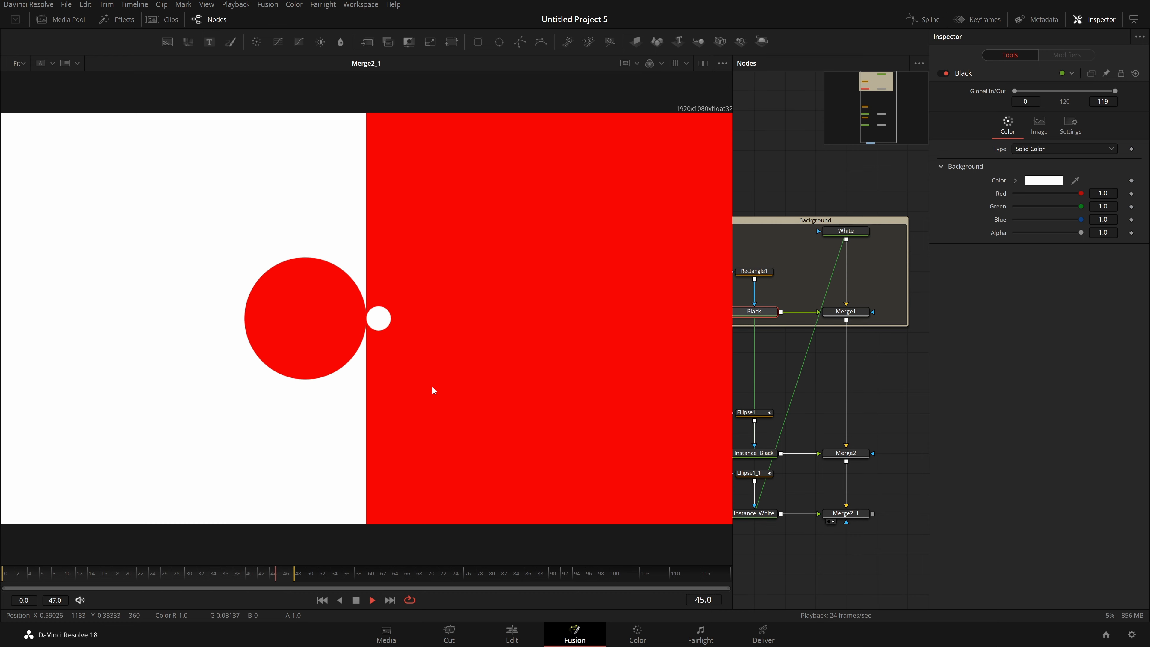
- Add a Transform node after Merge2_1 and rotate it to an Angle of about -94.7
{"action": "scroll", "coordinate": [835, 364], "scroll_direction": "down", "scroll_amount": 4}
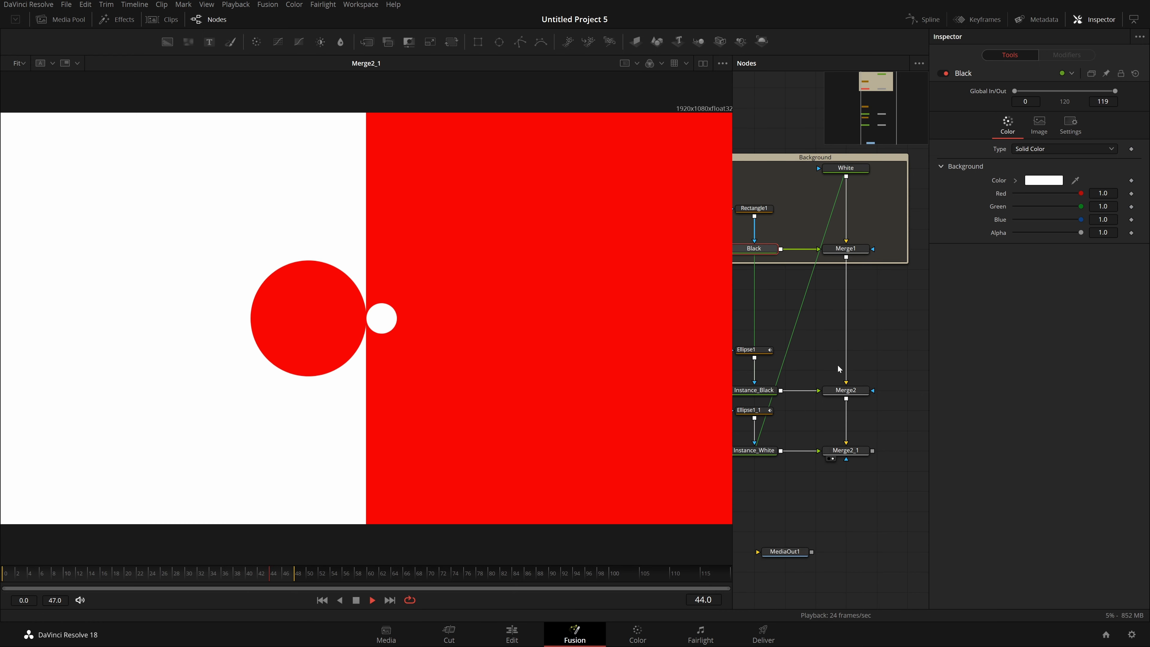
{"action": "scroll", "coordinate": [852, 338], "scroll_direction": "down", "scroll_amount": 3}
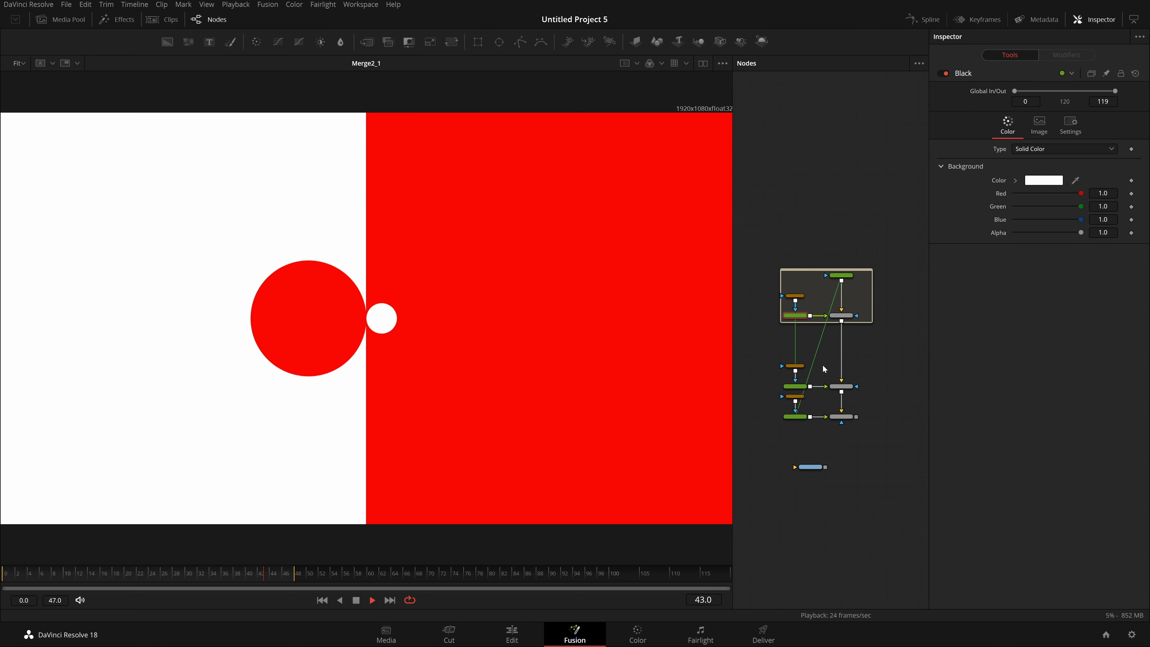
{"action": "scroll", "coordinate": [822, 364], "scroll_direction": "up", "scroll_amount": 1}
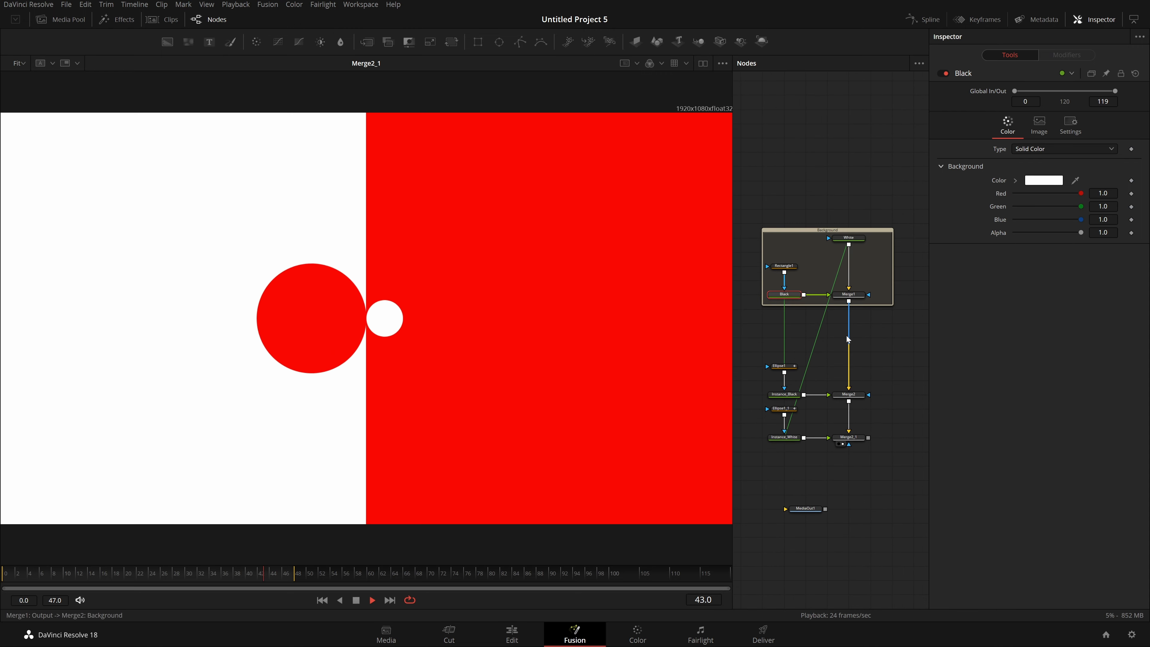
{"action": "scroll", "coordinate": [842, 318], "scroll_direction": "down", "scroll_amount": 2}
{"action": "left_click", "coordinate": [855, 397]}
{"action": "key", "text": "shift+space"}
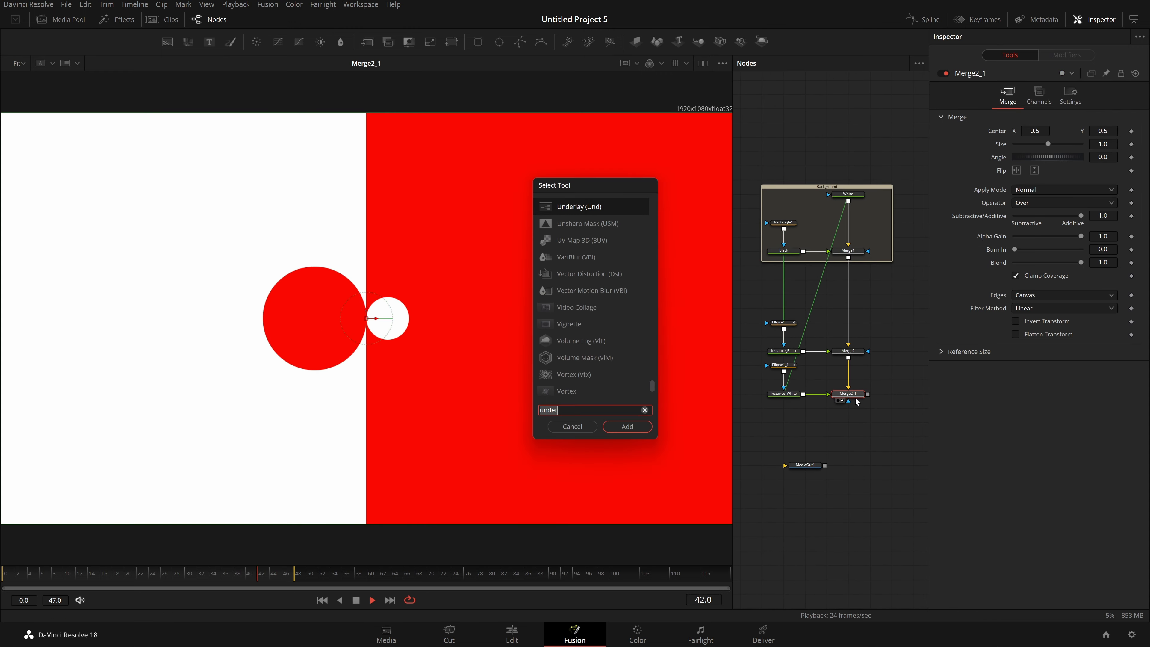
{"action": "type", "text": "xf"}
{"action": "key", "text": "Return"}
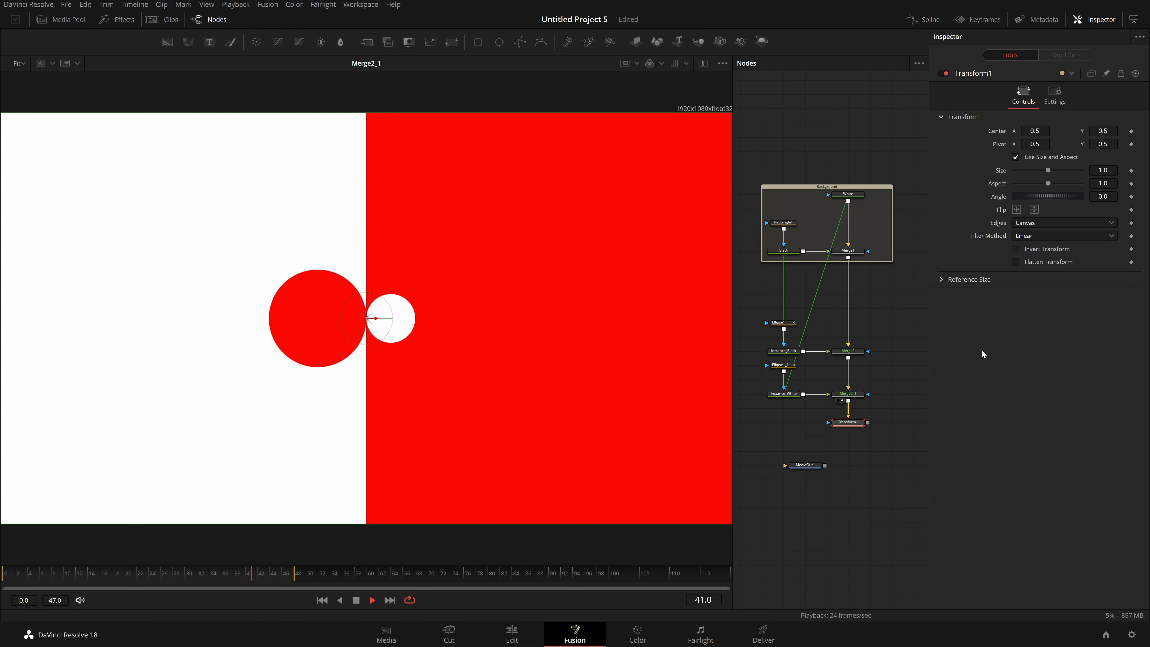
{"action": "left_click_drag", "start_coordinate": [1075, 196], "coordinate": [1016, 196]}
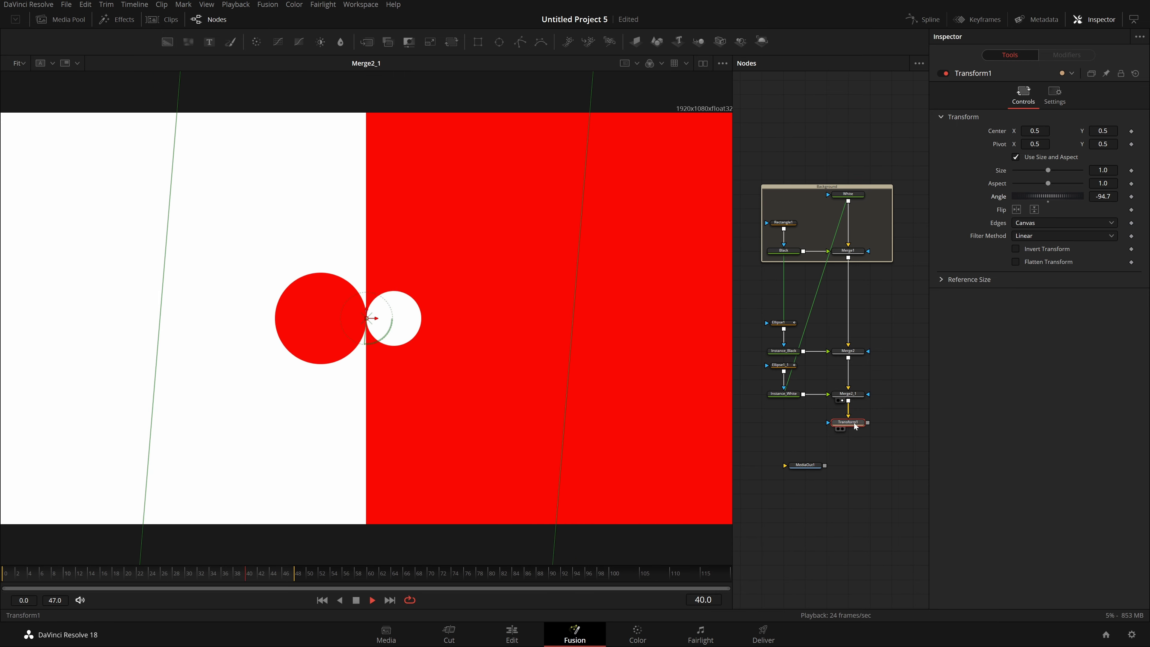
- Show Transform1's output in the viewer and set its Edges to Wrap
{"action": "left_click_drag", "start_coordinate": [852, 422], "coordinate": [402, 299]}
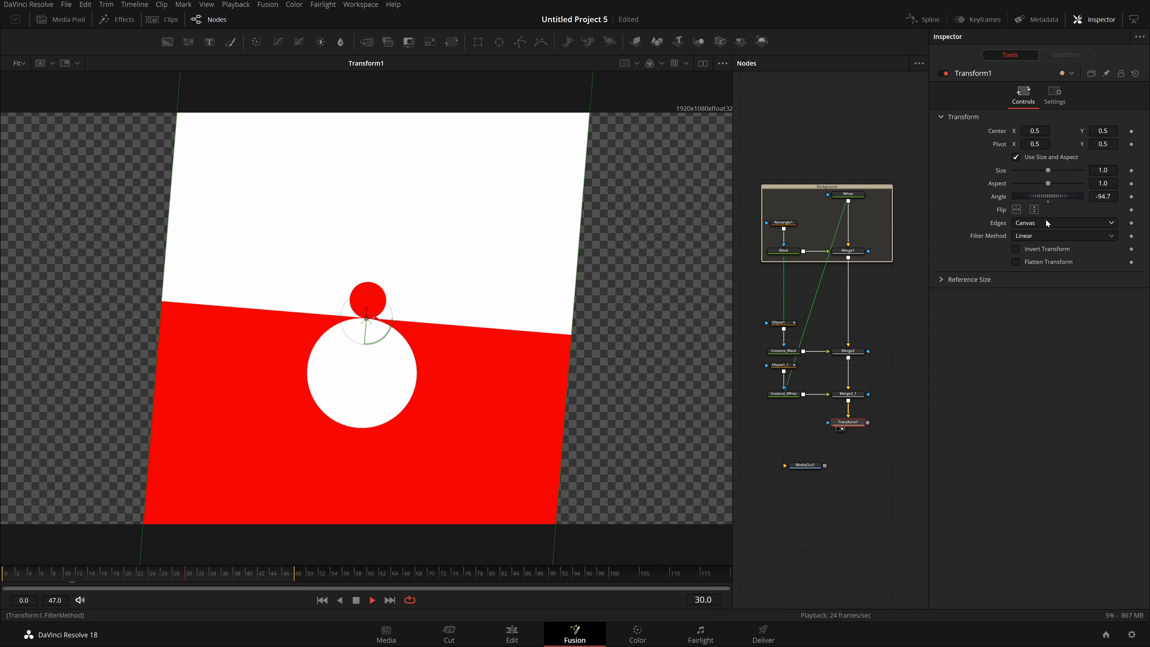
{"action": "left_click", "coordinate": [1056, 222]}
{"action": "left_click", "coordinate": [1047, 257]}
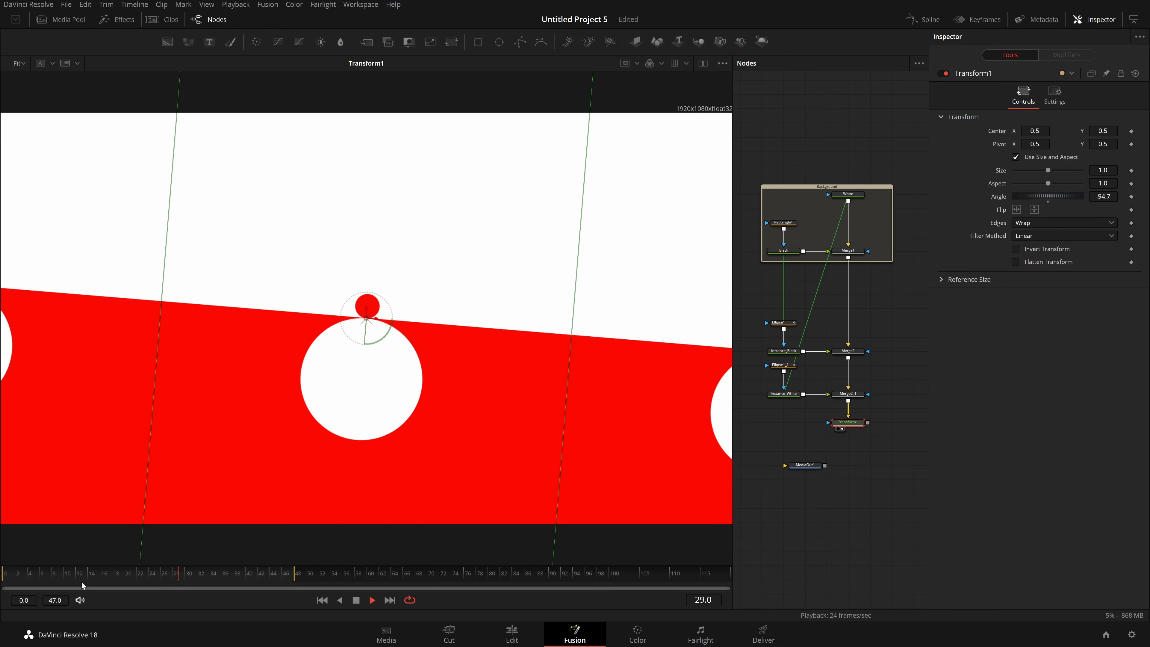
- Reset Transform1's Angle to 0 and keyframe it at frames 0 and 48
{"action": "left_click", "coordinate": [2, 576]}
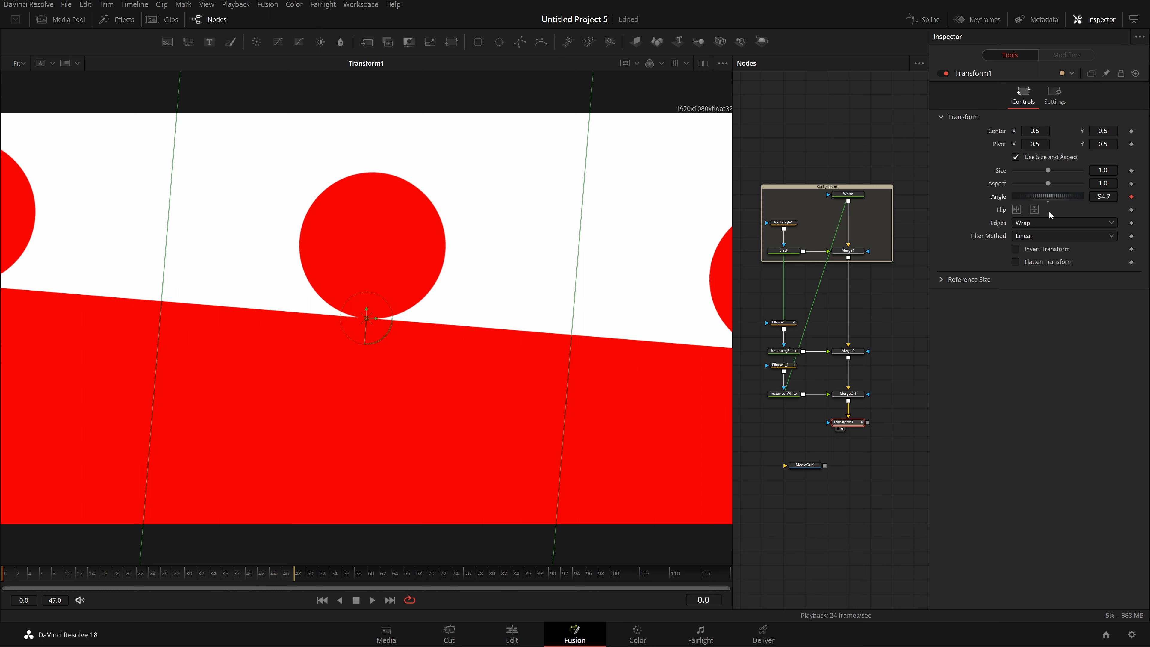
{"action": "left_click", "coordinate": [1048, 203]}
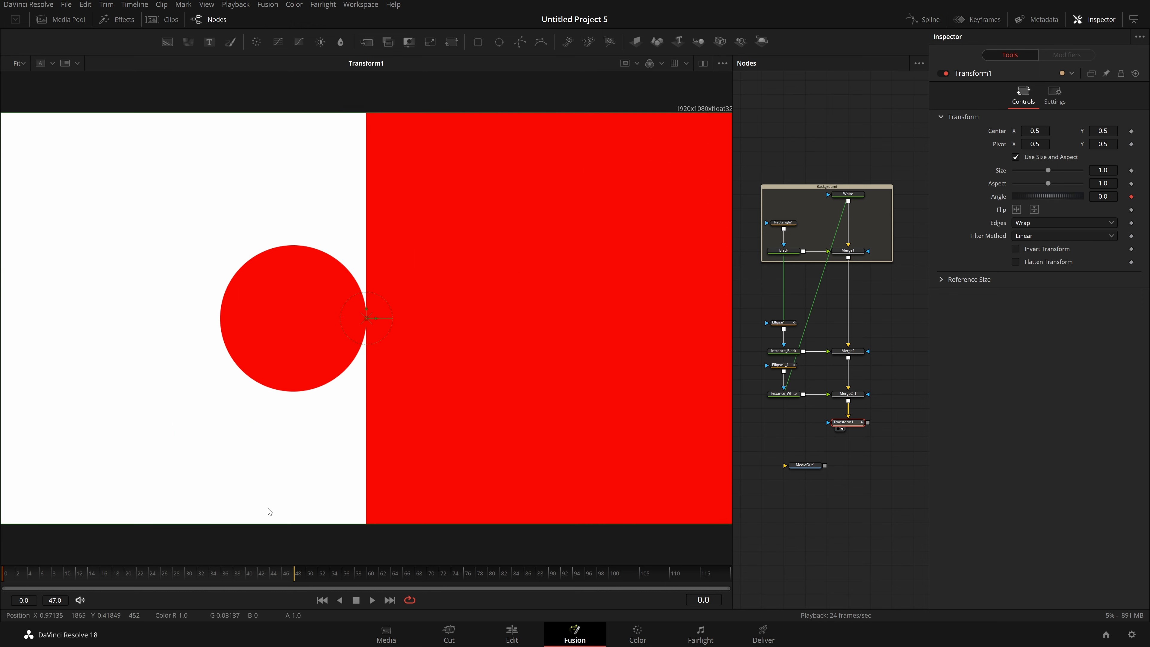
{"action": "left_click_drag", "start_coordinate": [41, 574], "coordinate": [295, 591]}
{"action": "left_click_drag", "start_coordinate": [215, 584], "coordinate": [153, 582]}
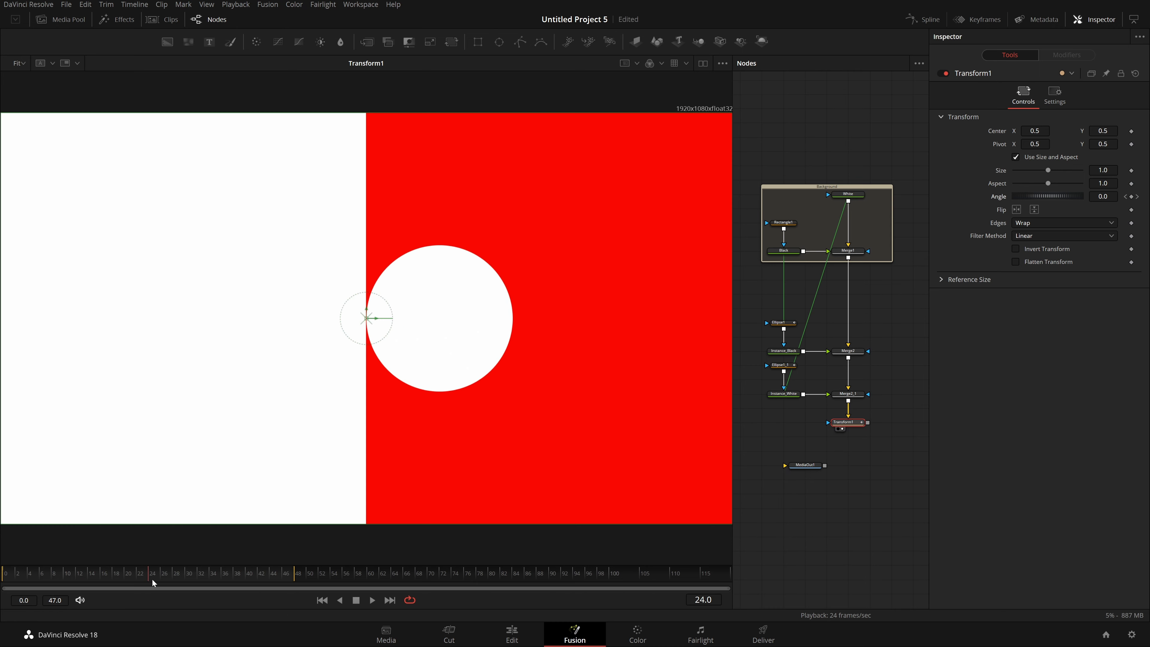
{"action": "left_click_drag", "start_coordinate": [390, 318], "coordinate": [366, 293]}
{"action": "left_click_drag", "start_coordinate": [281, 334], "coordinate": [538, 298]}
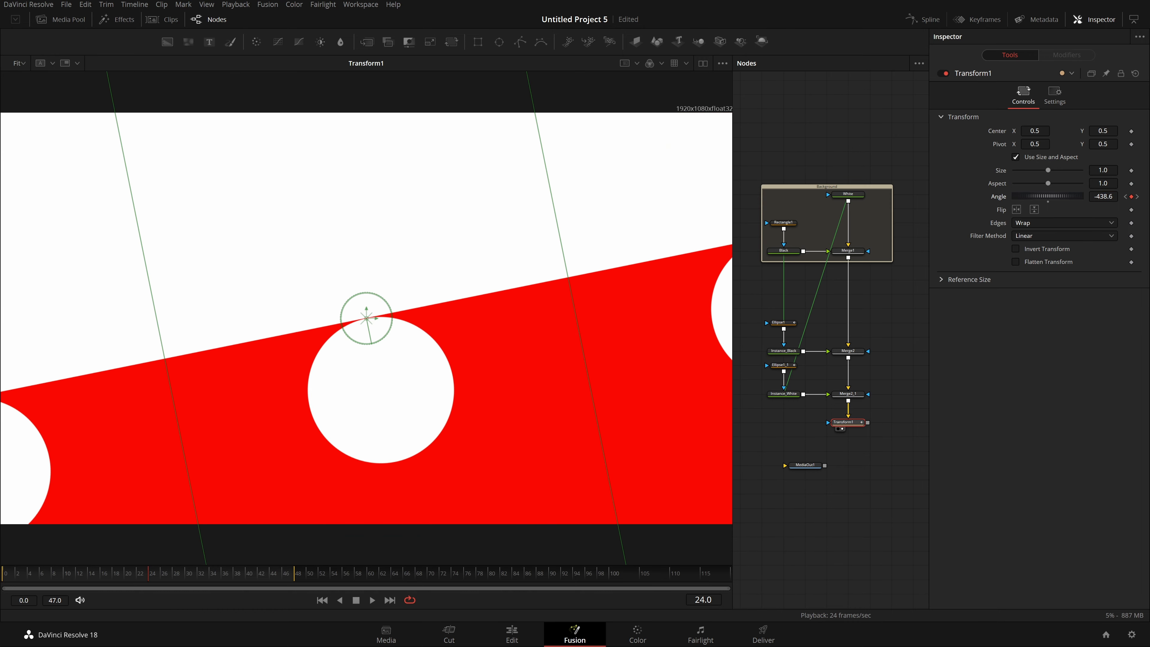
{"action": "left_click", "coordinate": [1133, 197]}
- Set Transform1's Angle keyframe at frame 48 to 360 and play back the rotation
{"action": "left_click", "coordinate": [1138, 197]}
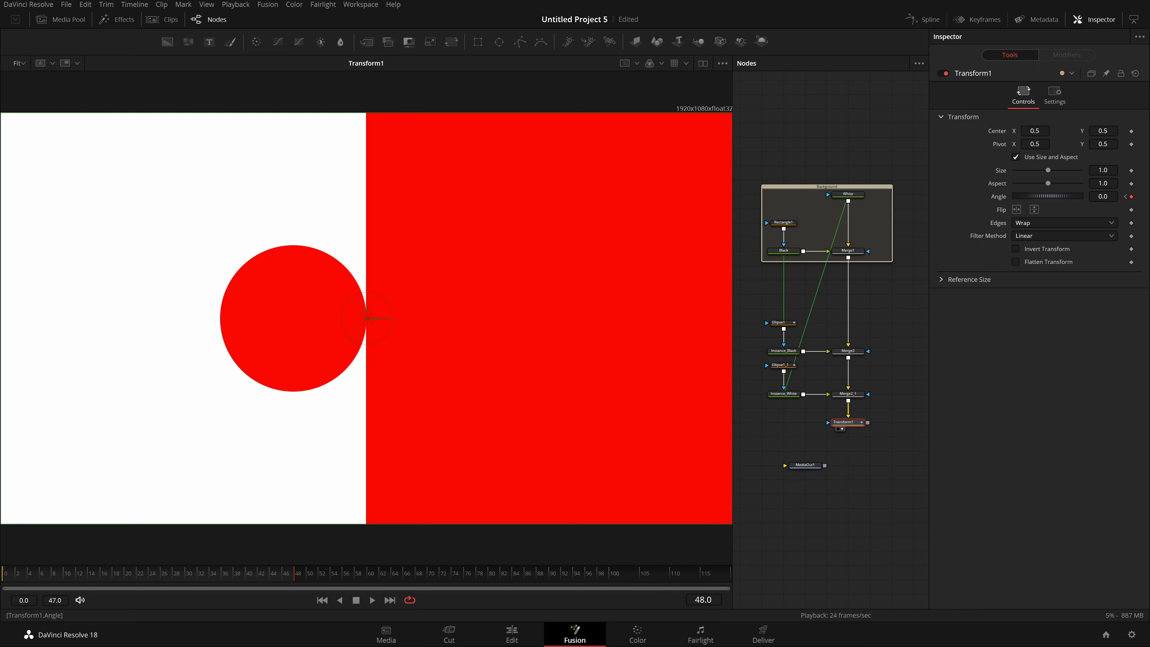
{"action": "type", "text": "360"}
{"action": "key", "text": "Tab"}
{"action": "key", "text": "space"}
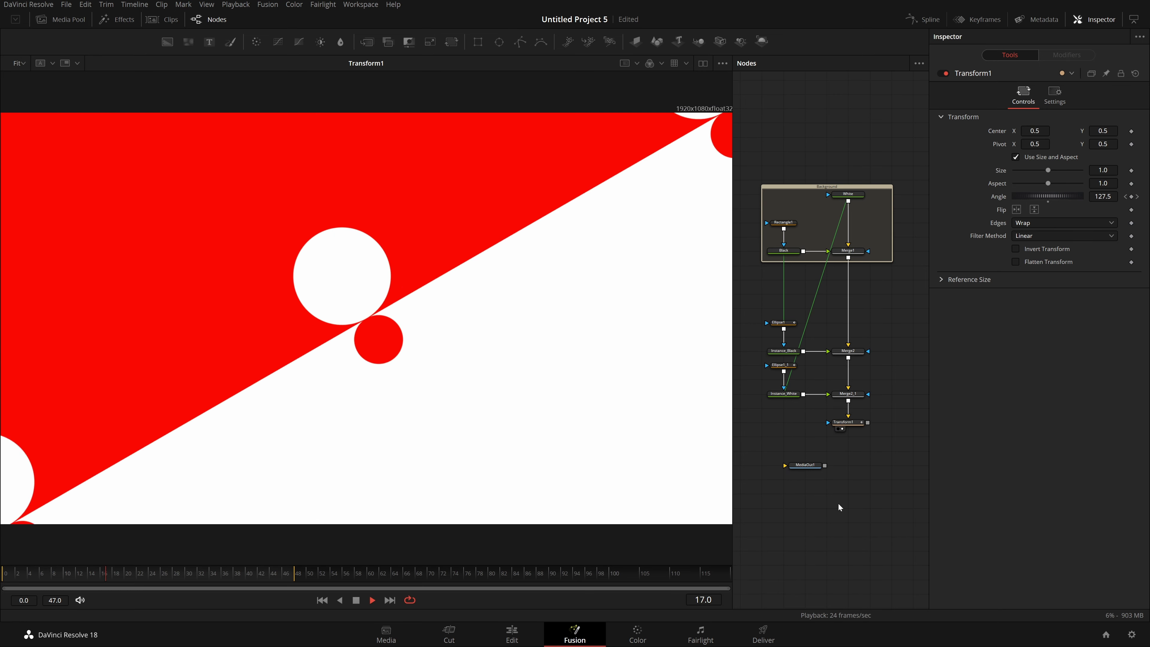
- Set Transform1's Angle keyframe at frame 48 to 180, play back the rotation and return to frame 48
{"action": "key", "text": "space"}
{"action": "key", "text": "space"}
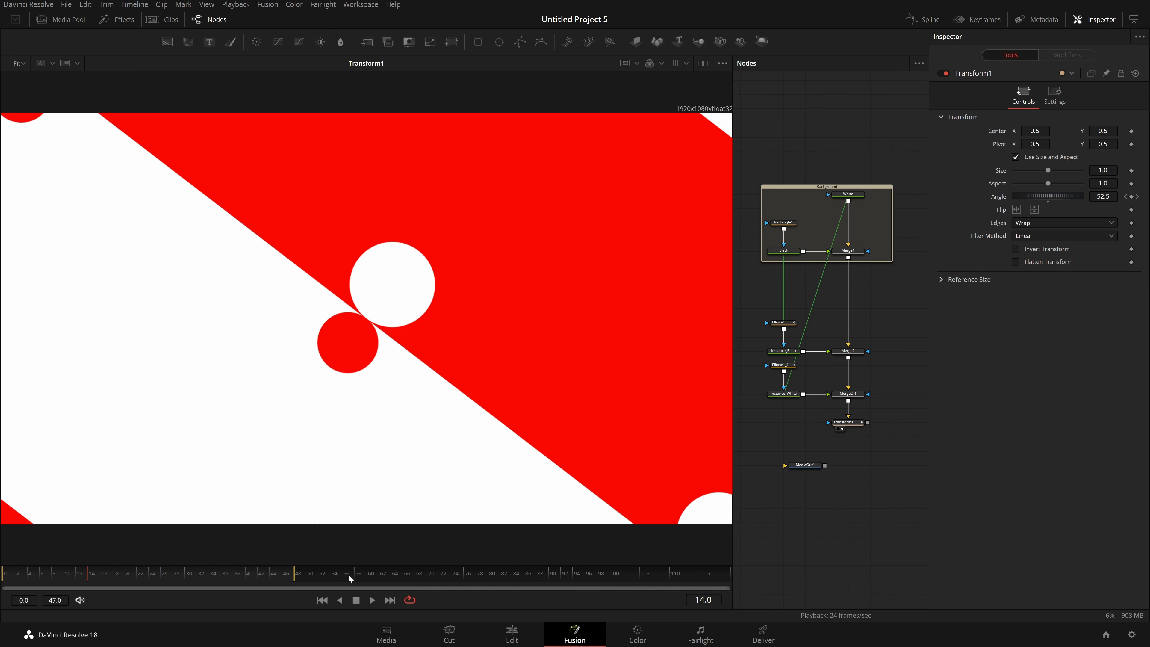
{"action": "left_click", "coordinate": [298, 578]}
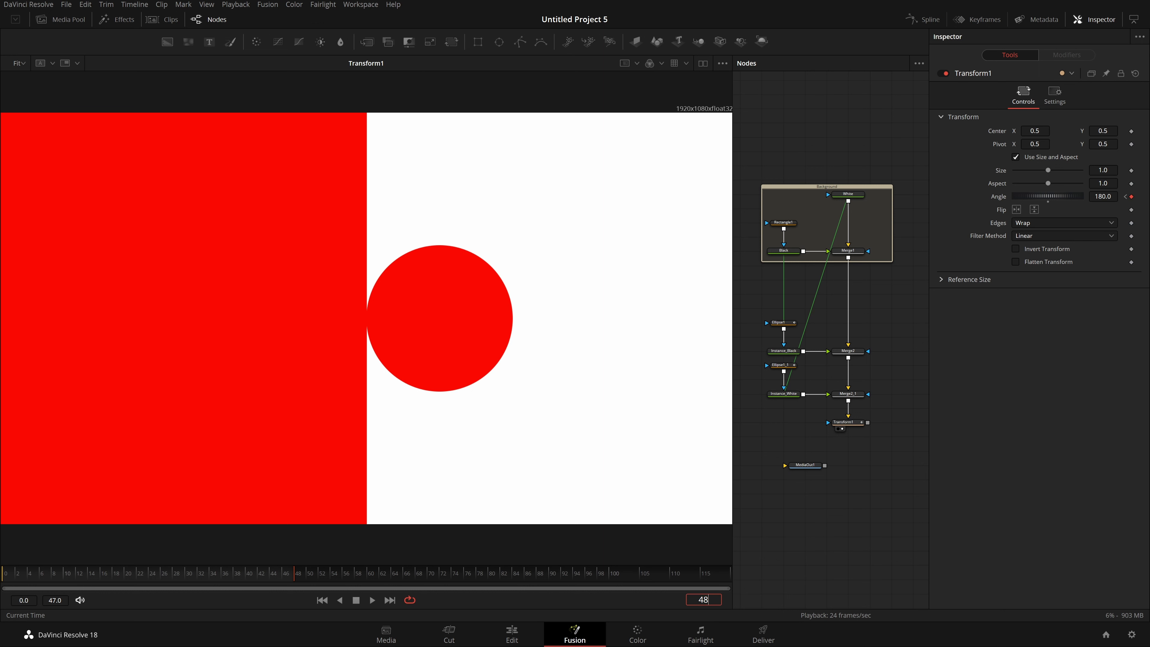
- Keyframe Transform1's Angle at 360 on frame 96, play back the rotation and scrub back to frame 44
{"action": "left_click", "coordinate": [769, 574]}
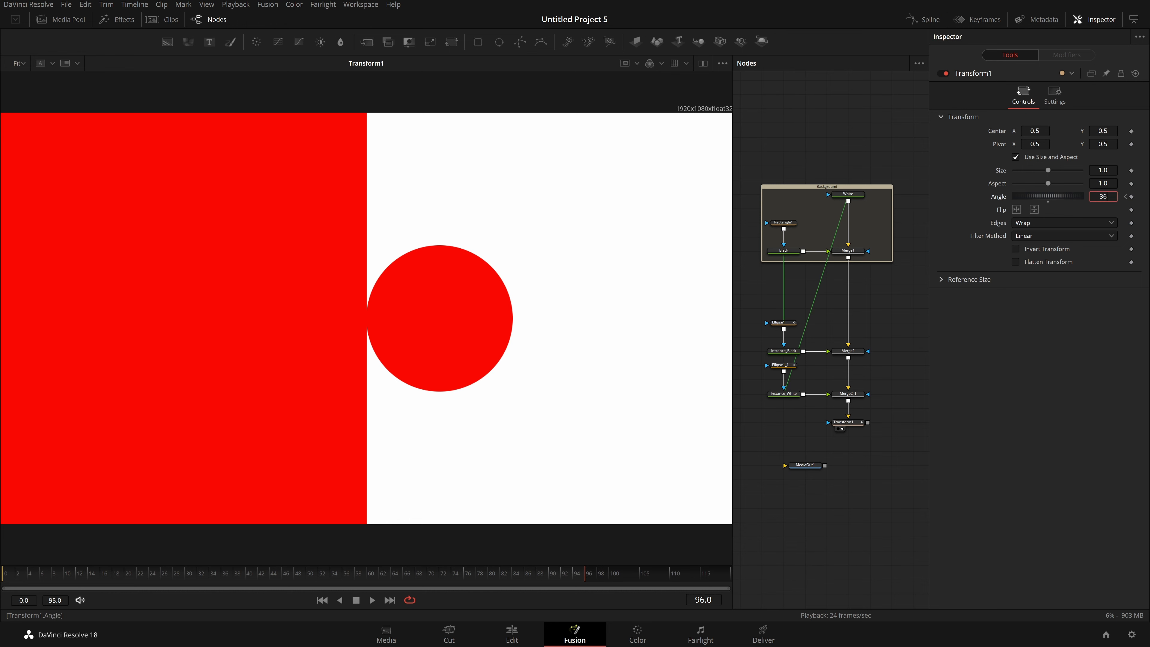
{"action": "type", "text": "0"}
{"action": "key", "text": "Tab"}
{"action": "left_click", "coordinate": [1125, 197]}
{"action": "key", "text": "space"}
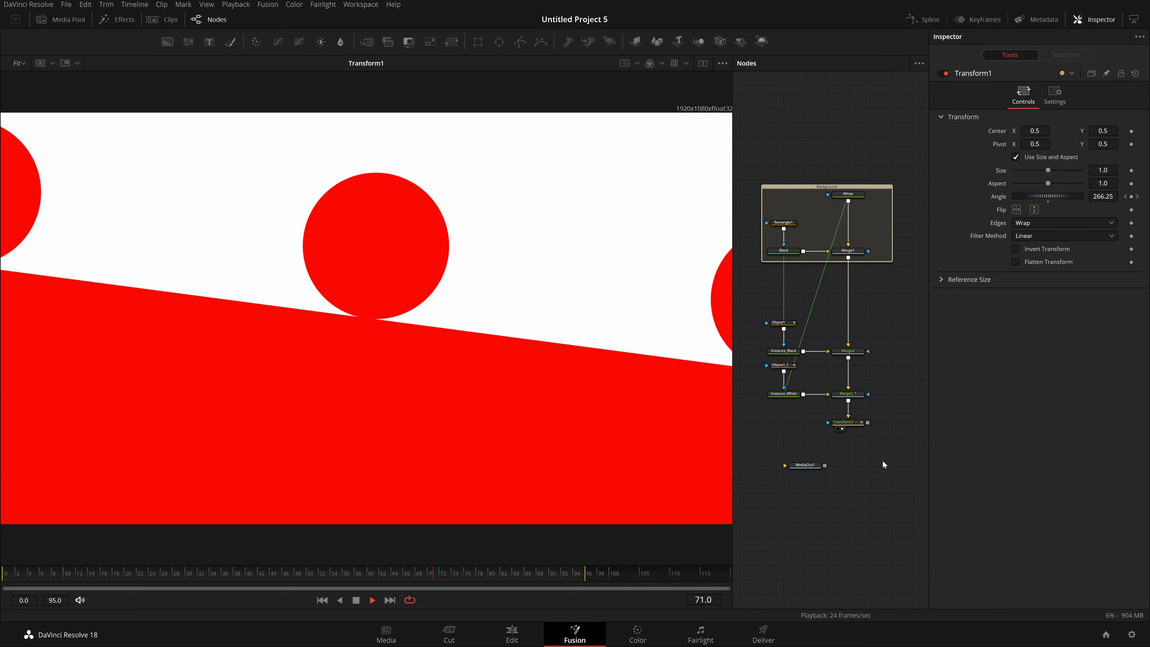
{"action": "key", "text": "space"}
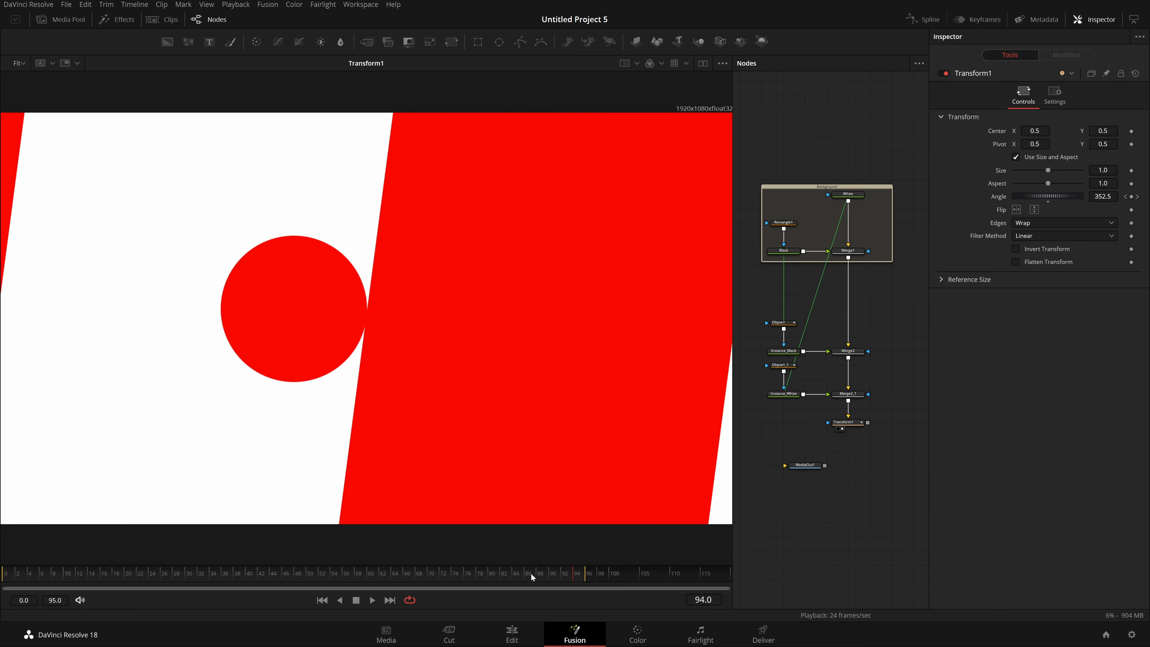
{"action": "left_click", "coordinate": [406, 580]}
{"action": "left_click_drag", "start_coordinate": [407, 588], "coordinate": [271, 584]}
- Open the splines of Ellipse1_1 for editing and enlarge the Spline editor
{"action": "right_click", "coordinate": [790, 324]}
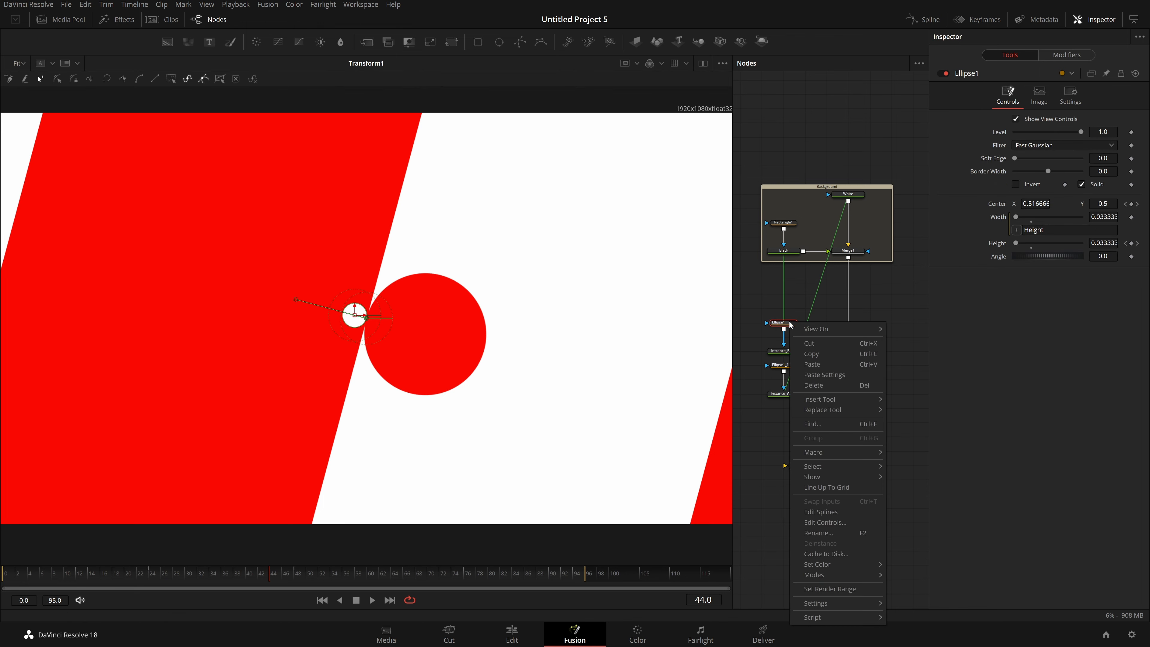
{"action": "left_click", "coordinate": [772, 422]}
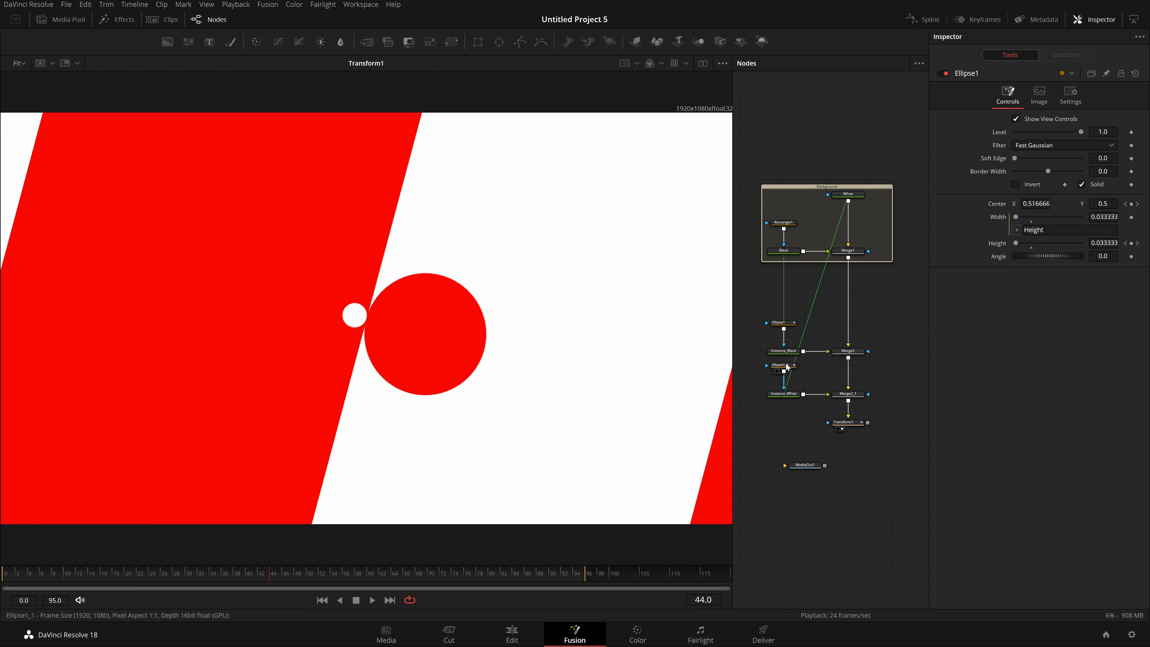
{"action": "left_click", "coordinate": [787, 367]}
{"action": "right_click", "coordinate": [787, 368]}
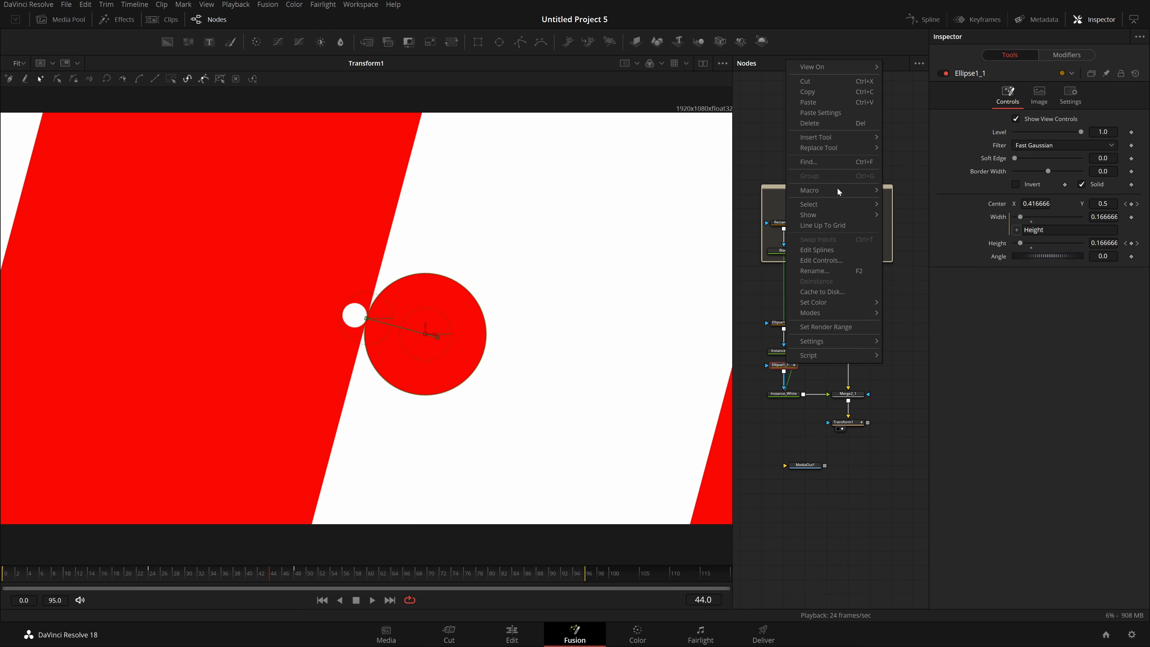
{"action": "left_click", "coordinate": [839, 253]}
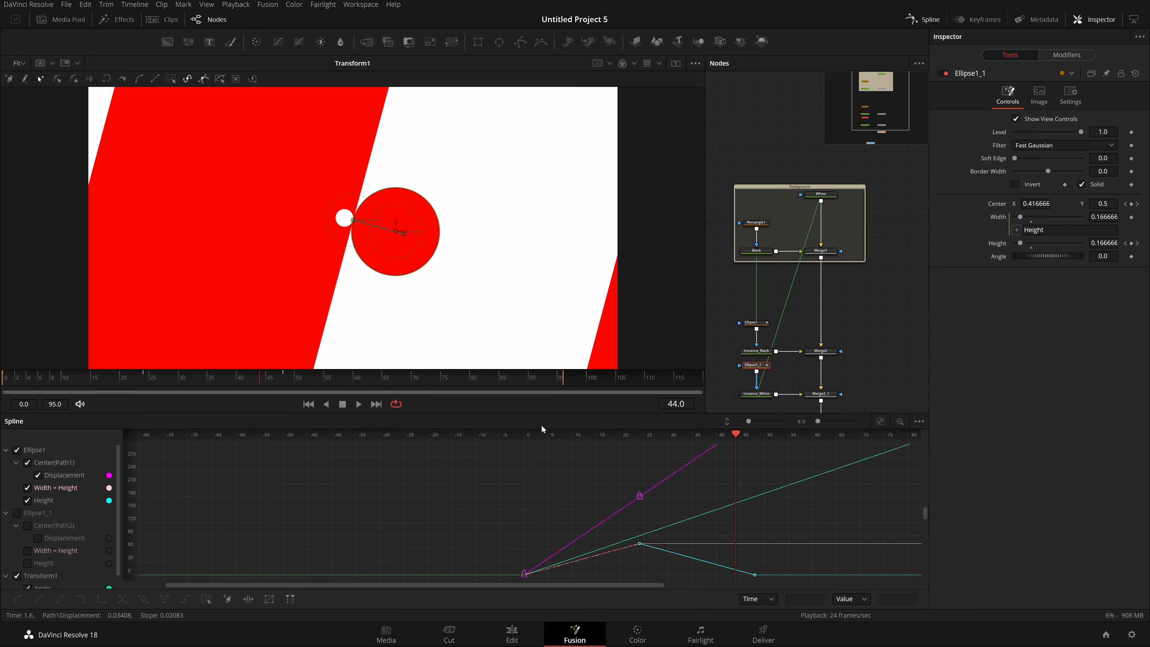
{"action": "left_click_drag", "start_coordinate": [552, 406], "coordinate": [552, 346]}
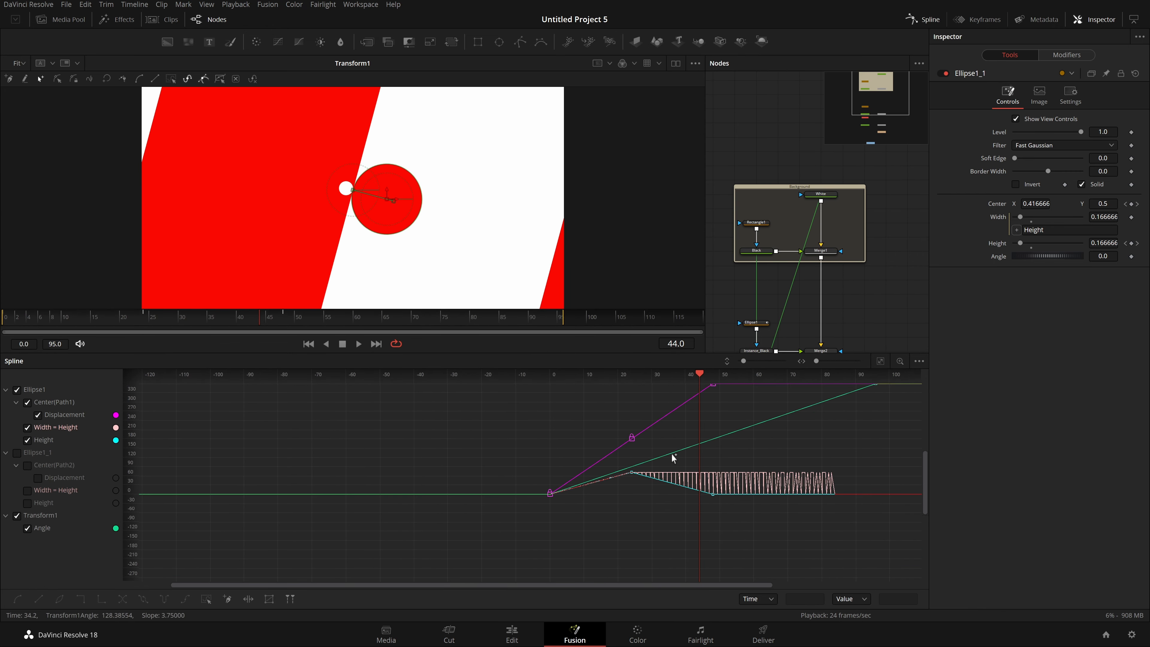
{"action": "left_click_drag", "start_coordinate": [787, 514], "coordinate": [643, 537]}
{"action": "scroll", "coordinate": [644, 538], "scroll_direction": "down", "scroll_amount": 1}
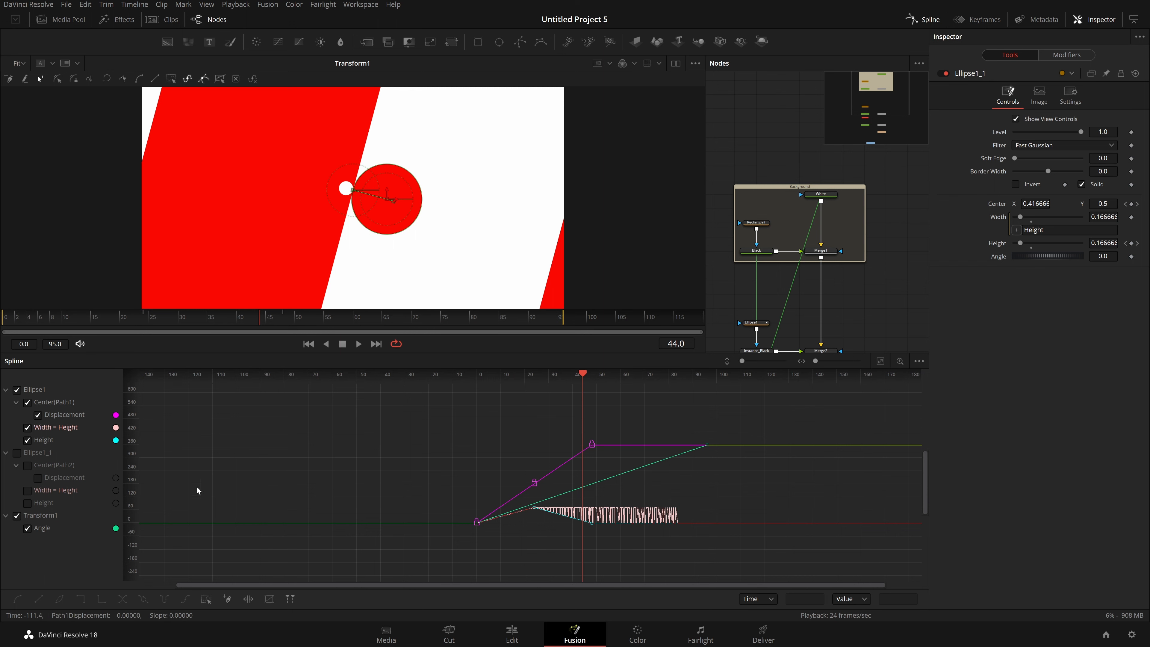
- Hide the Width = Height and Transform1 curves so only Ellipse1's Displacement and Height curves are shown
{"action": "left_click", "coordinate": [56, 515]}
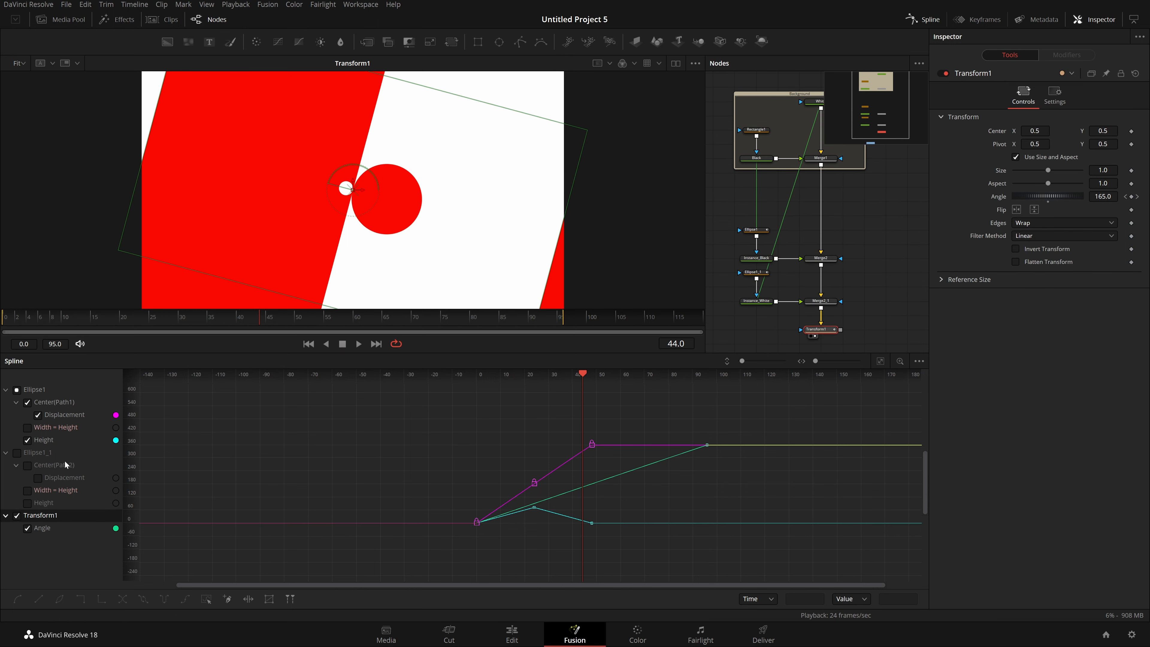
{"action": "left_click", "coordinate": [16, 516]}
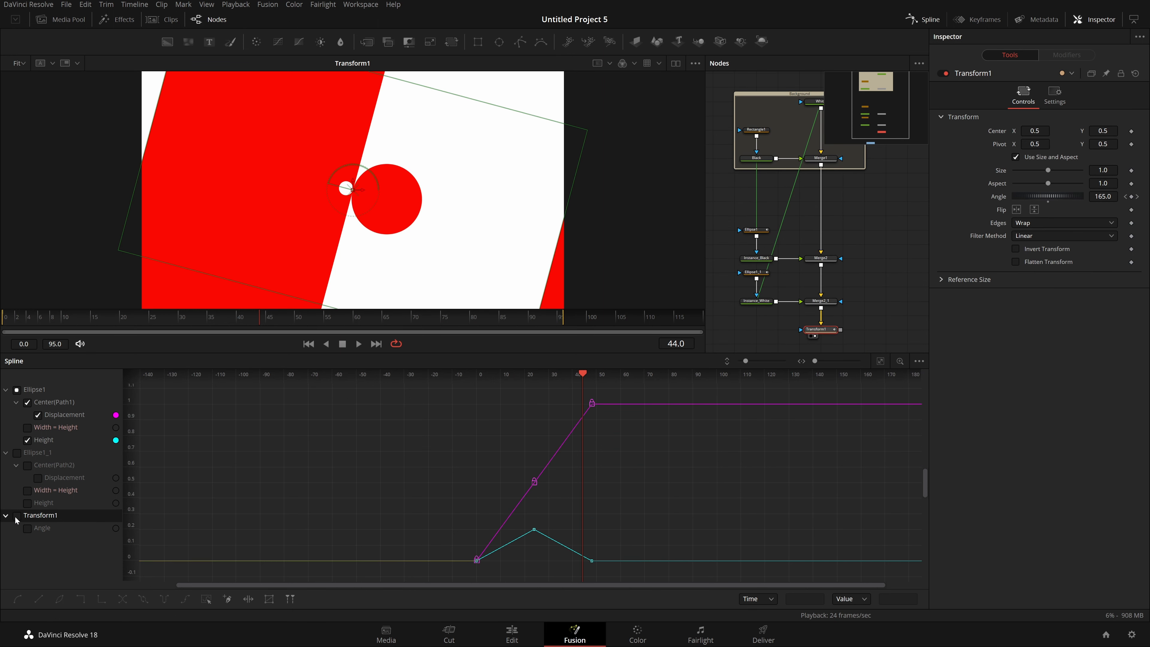
{"action": "left_click", "coordinate": [46, 389]}
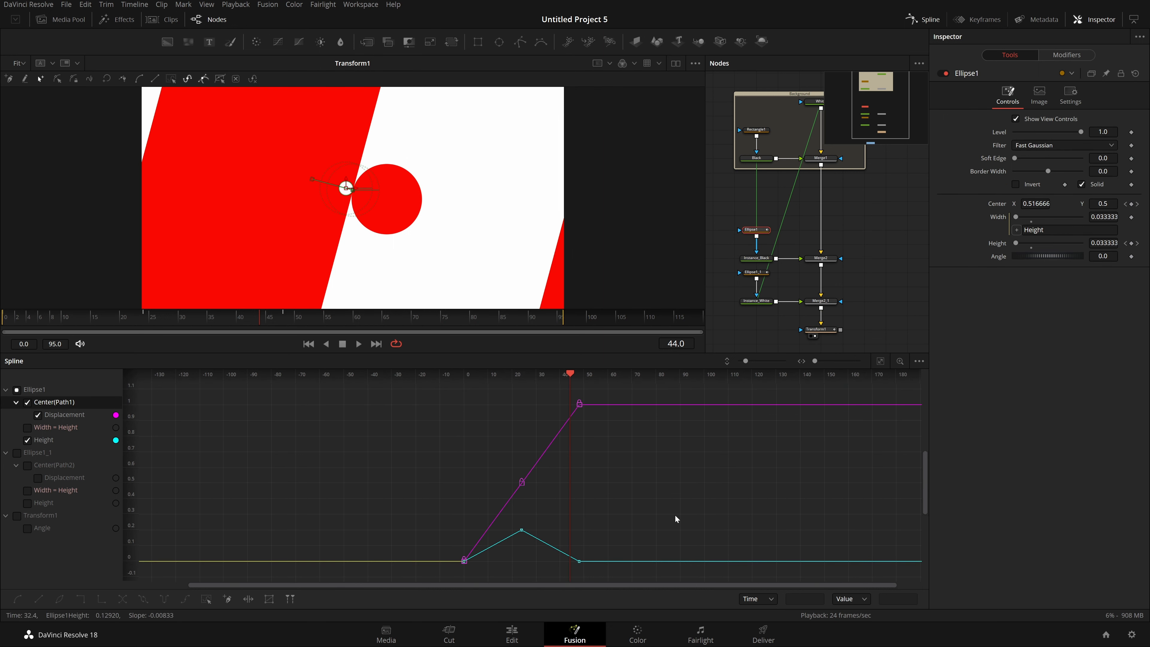
{"action": "scroll", "coordinate": [652, 513], "scroll_direction": "down", "scroll_amount": 2}
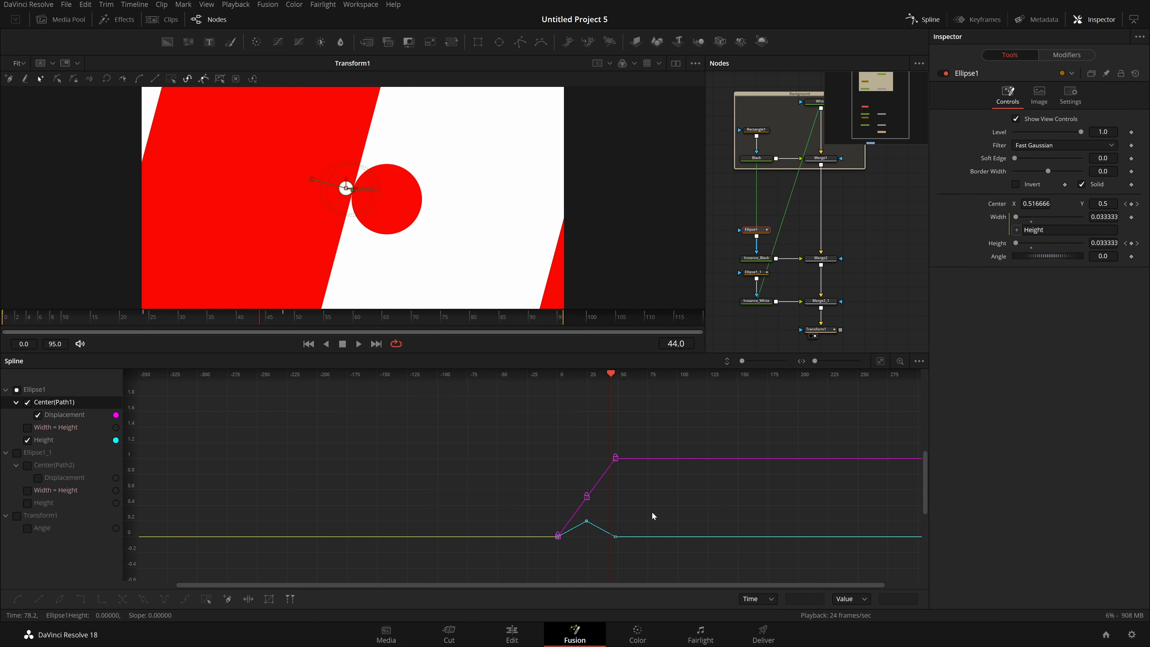
- Set all keyframes of Ellipse1's Displacement and Height curves to loop, and play back the animation
{"action": "key", "text": "ctrl+a"}
{"action": "right_click", "coordinate": [642, 494]}
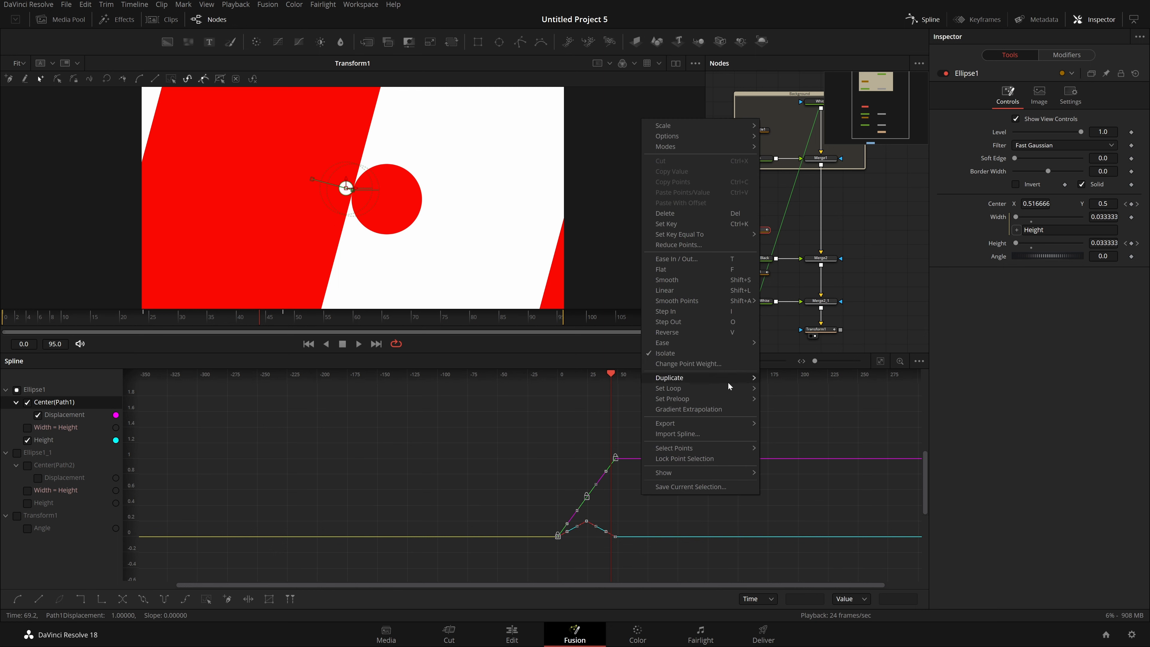
{"action": "left_click", "coordinate": [776, 389]}
{"action": "left_click", "coordinate": [725, 418]}
{"action": "key", "text": "space"}
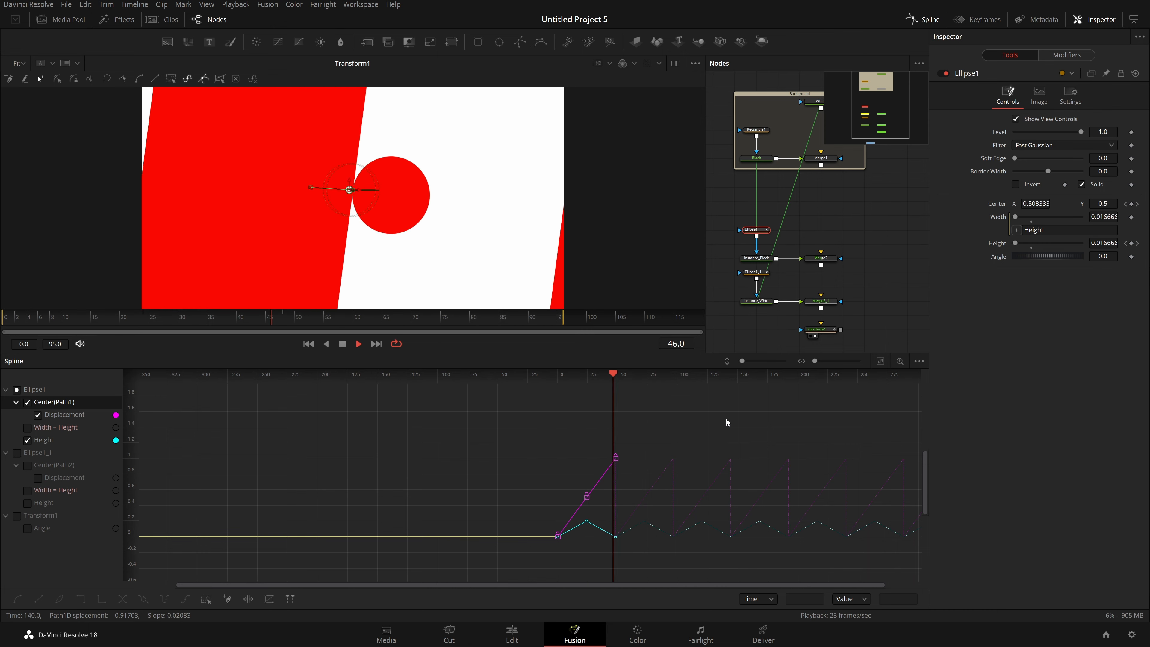
{"action": "key", "text": "space"}
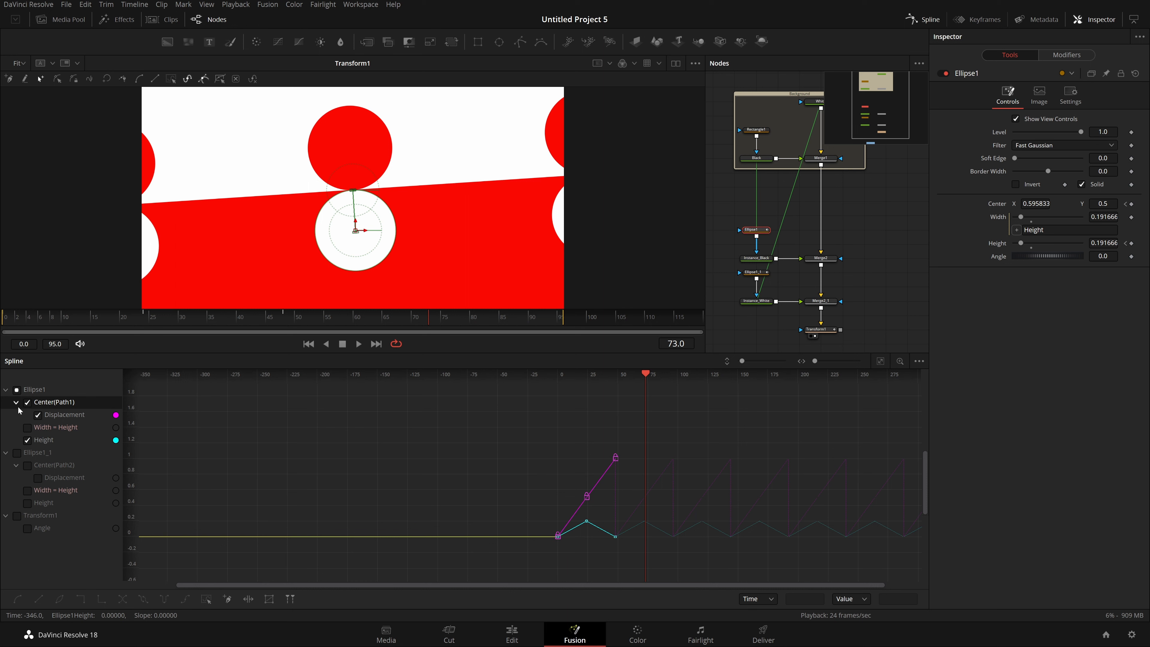
- Show only Ellipse1_1's curves in the Spline editor, set all their keyframes to loop and play back the animation
{"action": "left_click", "coordinate": [16, 390]}
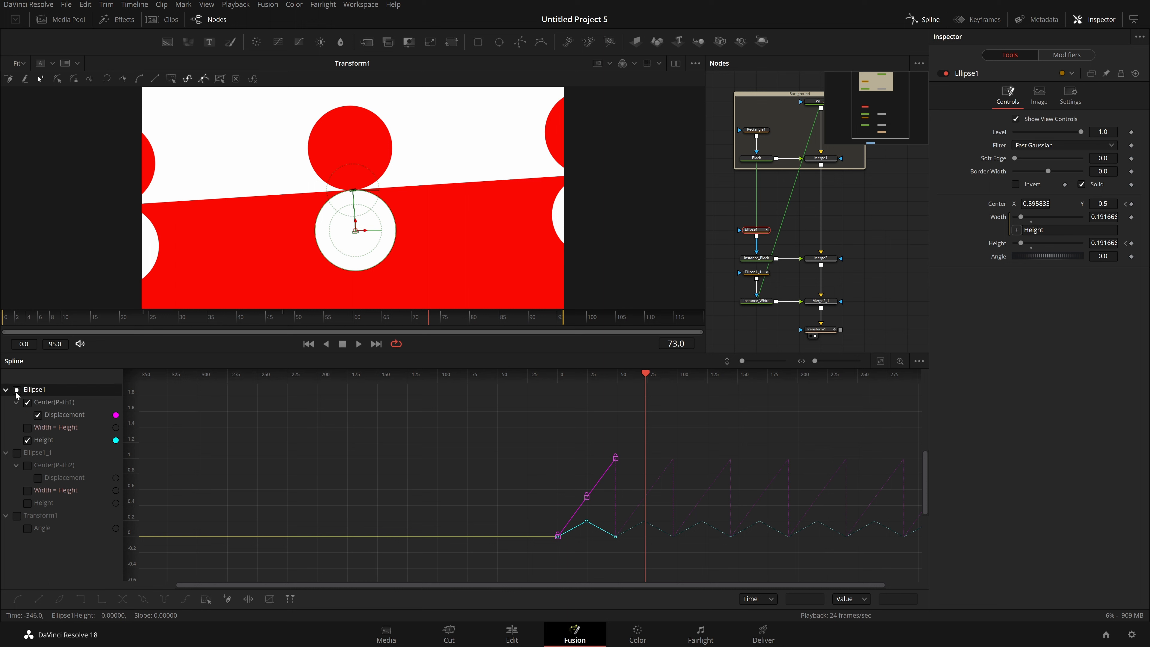
{"action": "left_click", "coordinate": [17, 452]}
{"action": "scroll", "coordinate": [671, 489], "scroll_direction": "down", "scroll_amount": 2}
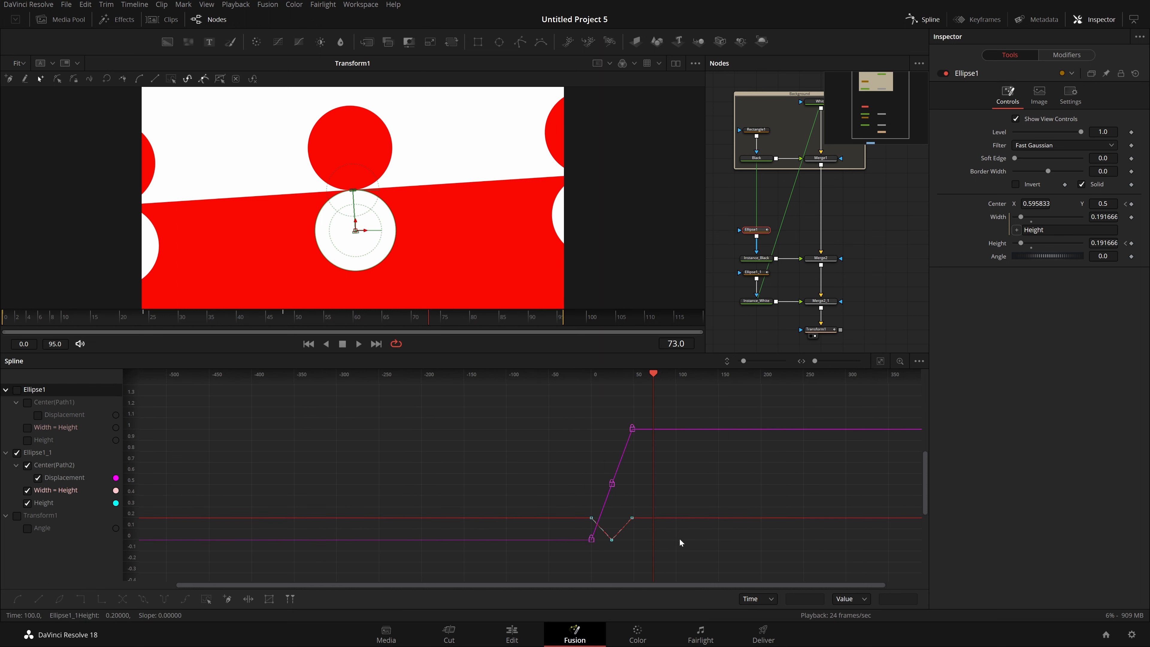
{"action": "key", "text": "ctrl+a"}
{"action": "right_click", "coordinate": [669, 481]}
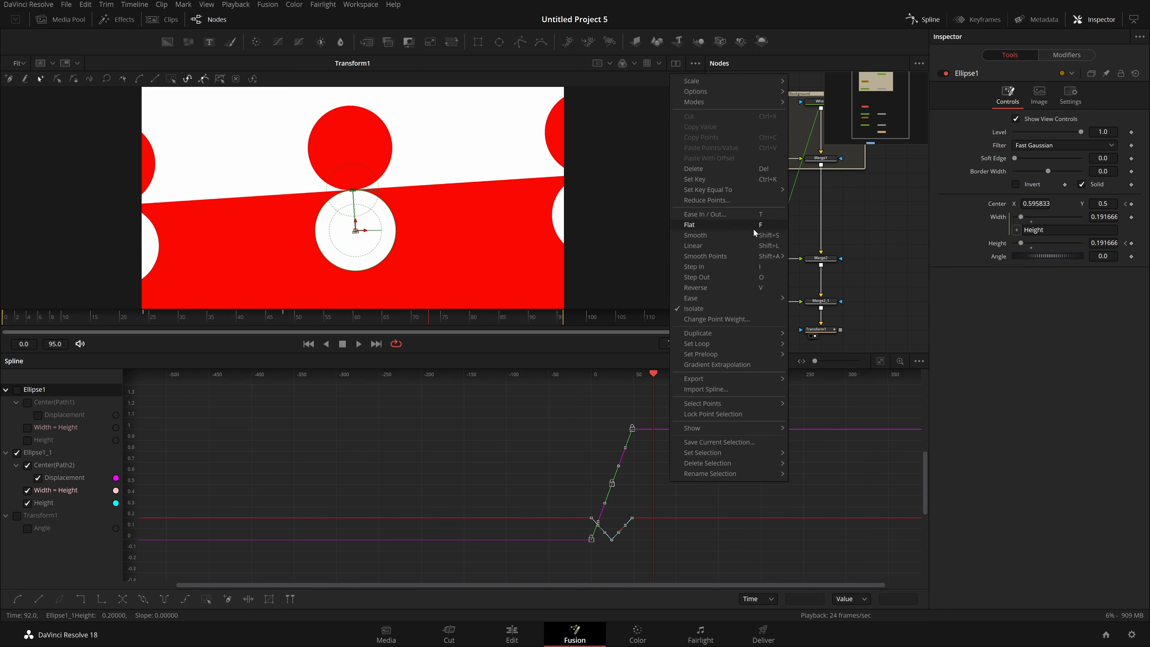
{"action": "left_click", "coordinate": [820, 349]}
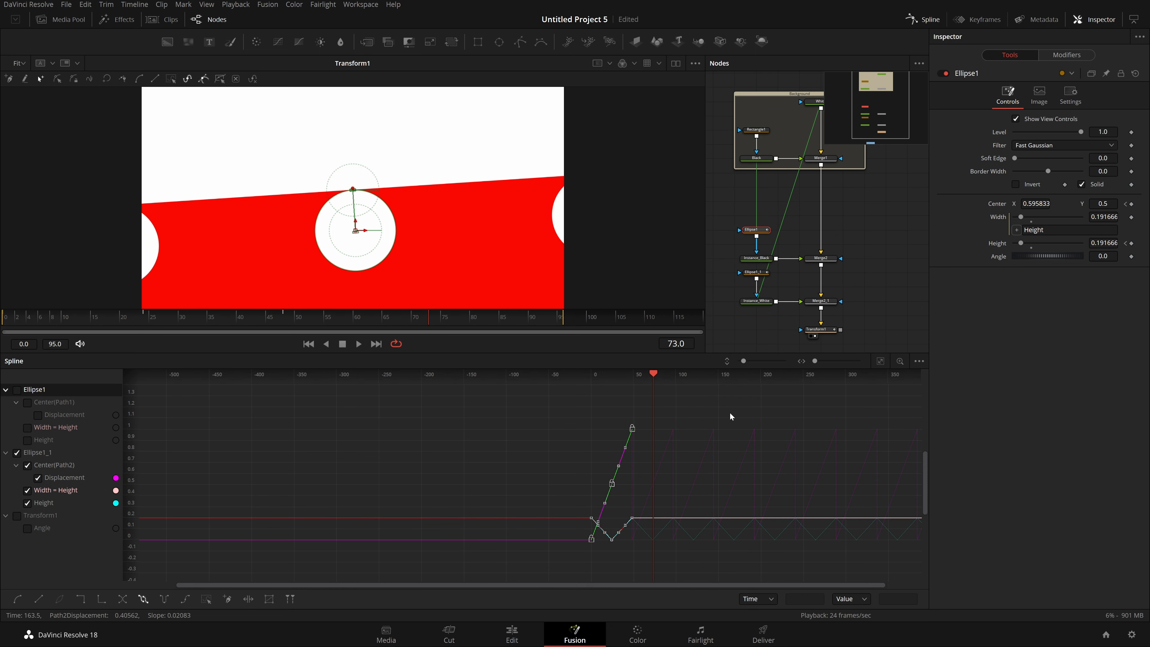
{"action": "key", "text": "space"}
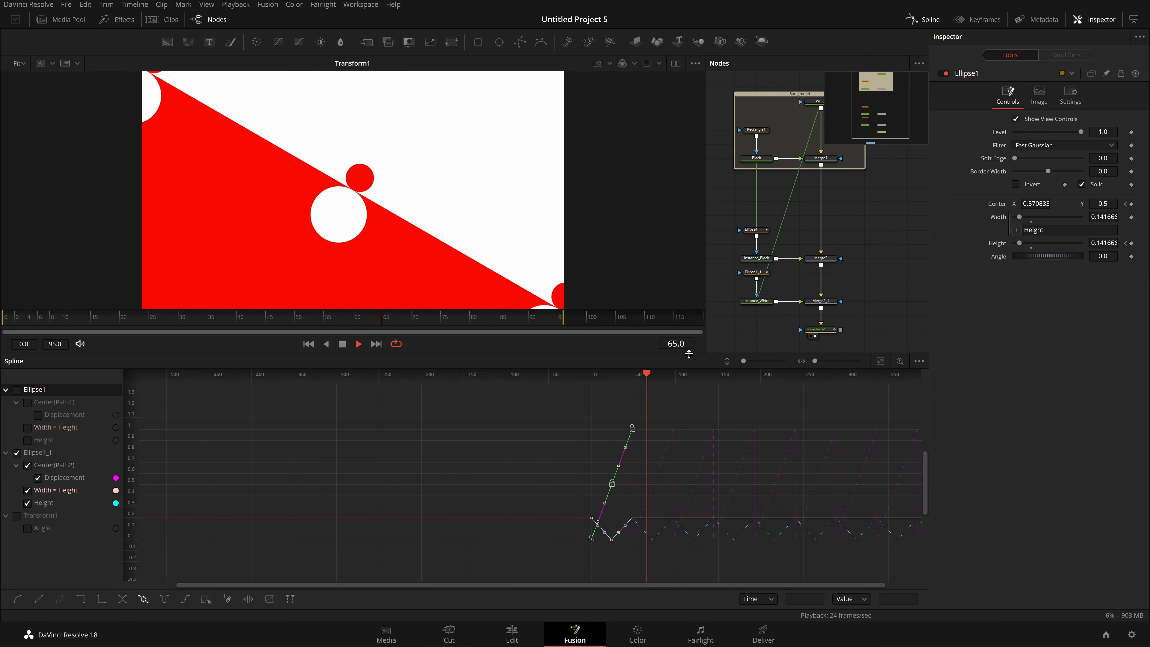
- Move the playhead to frame 96 and trim the end of the Fusion Composition clip to 01:00:04:00 on the Edit page
{"action": "left_click", "coordinate": [564, 325]}
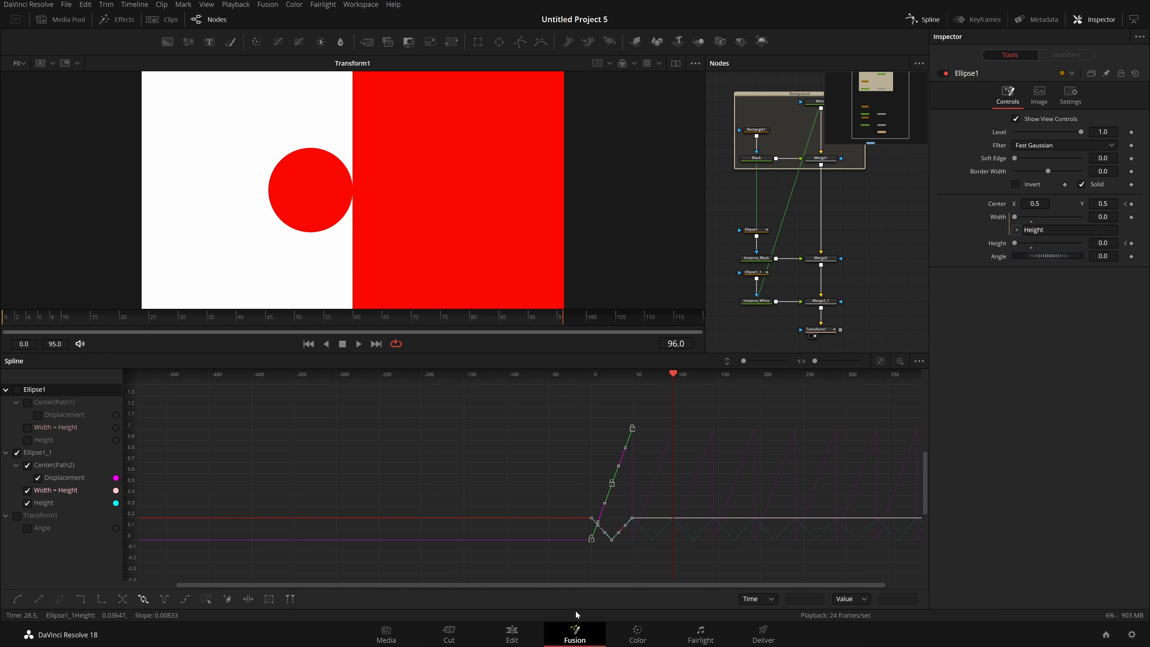
{"action": "left_click", "coordinate": [512, 634]}
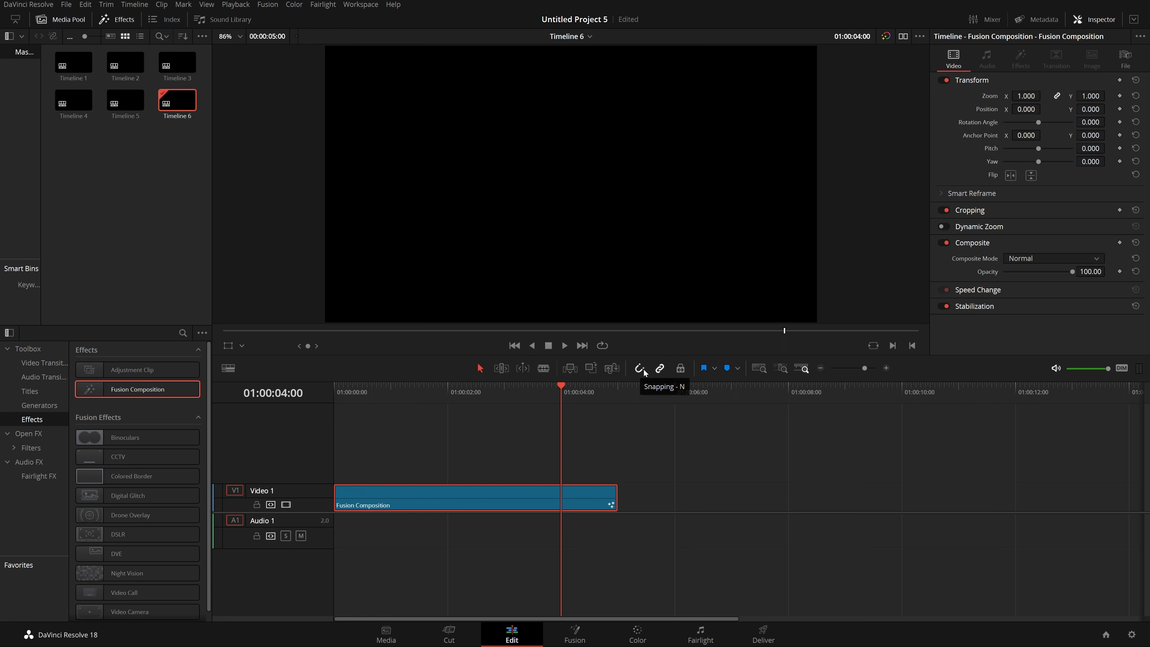
{"action": "left_click_drag", "start_coordinate": [617, 495], "coordinate": [563, 508]}
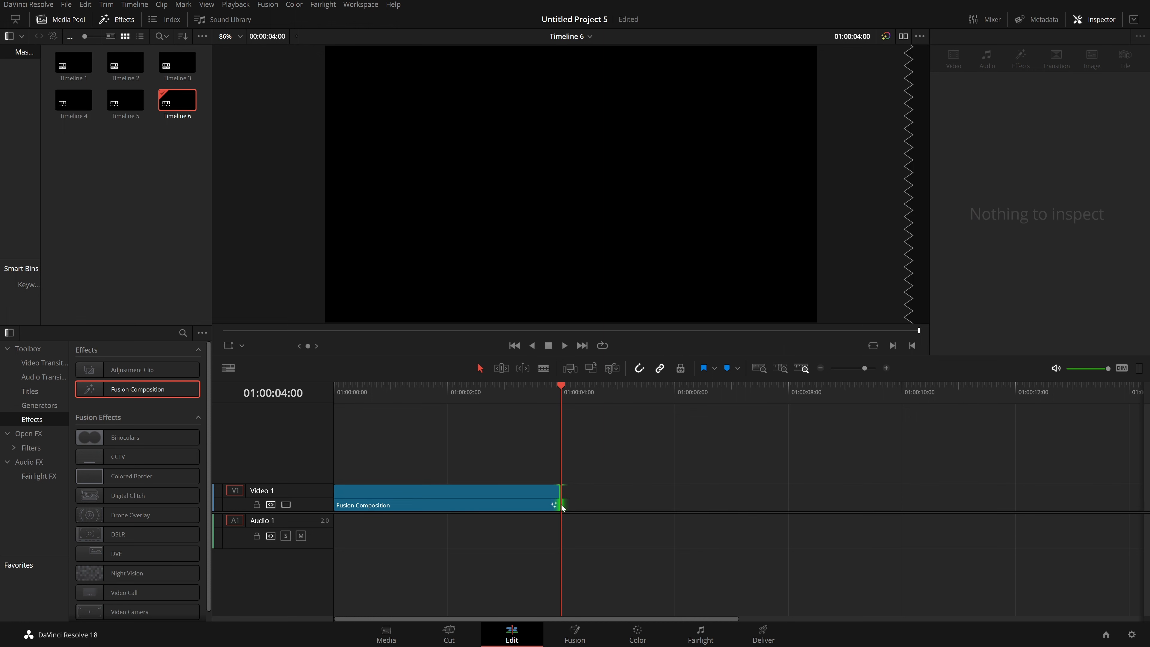
- Return to the Fusion page, connect Transform1's output to MediaOut1 and close the Spline editor
{"action": "left_click", "coordinate": [585, 633]}
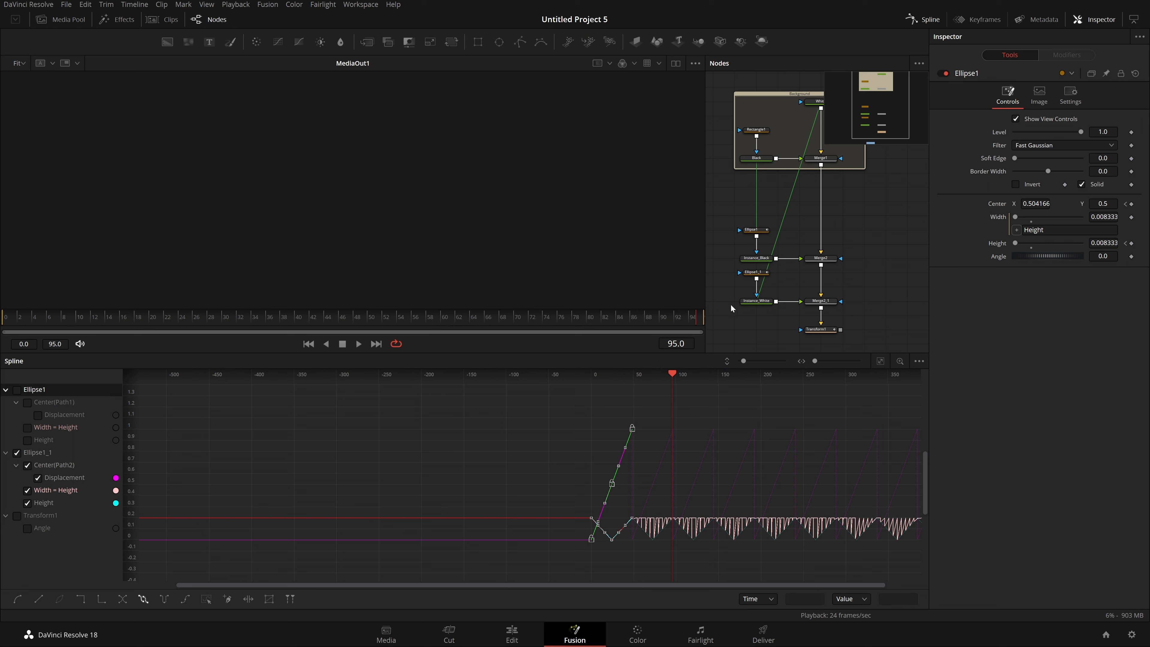
{"action": "scroll", "coordinate": [801, 340], "scroll_direction": "down", "scroll_amount": 3}
{"action": "left_click_drag", "start_coordinate": [822, 246], "coordinate": [813, 301]}
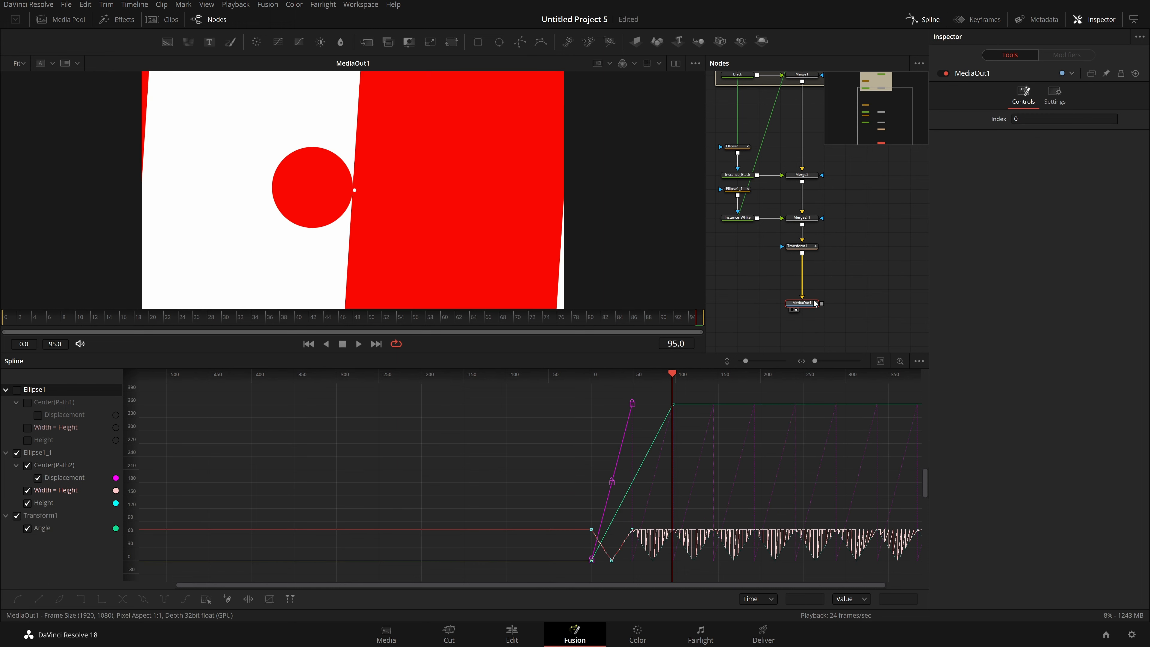
{"action": "left_click", "coordinate": [946, 21]}
{"action": "left_click_drag", "start_coordinate": [706, 298], "coordinate": [732, 303]}
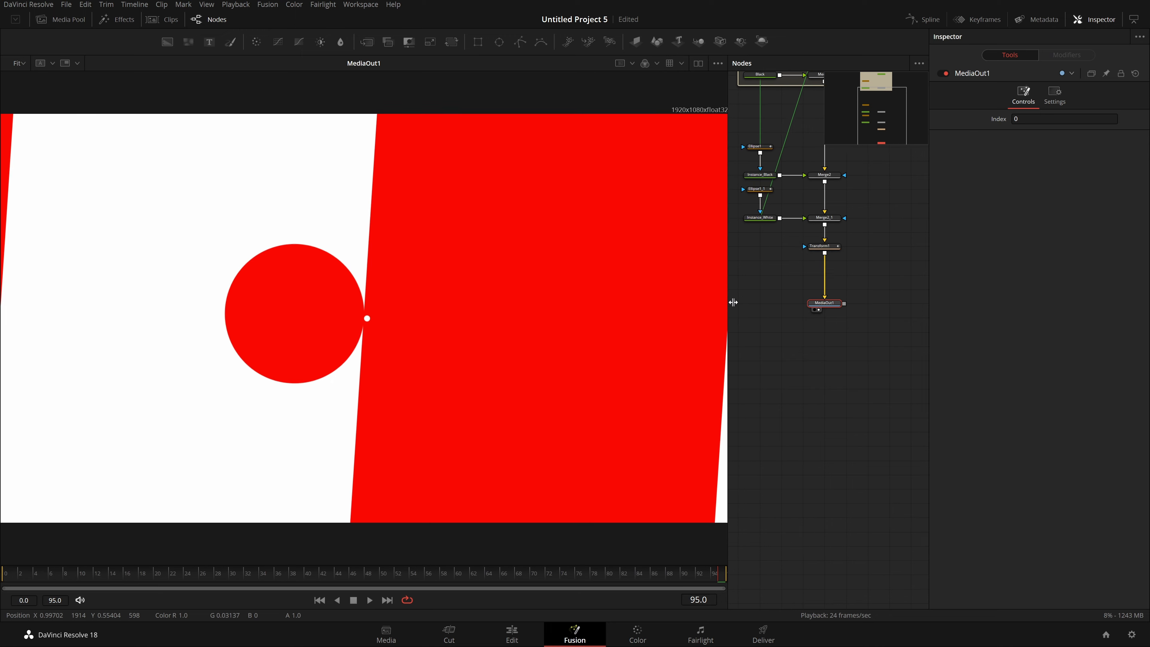
- Add a Glow node after Transform1 with Glow 0.288 and Blend 0.1, and start playback
{"action": "left_click", "coordinate": [844, 248]}
{"action": "key", "text": "shift+space"}
{"action": "type", "text": "glow"}
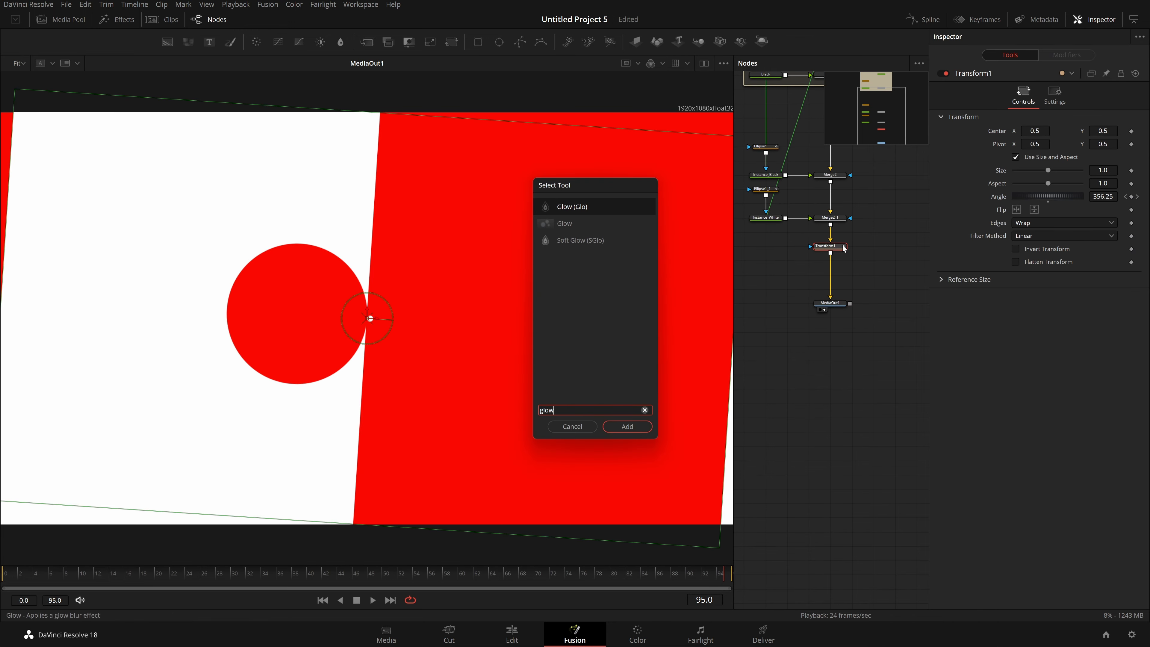
{"action": "key", "text": "Return"}
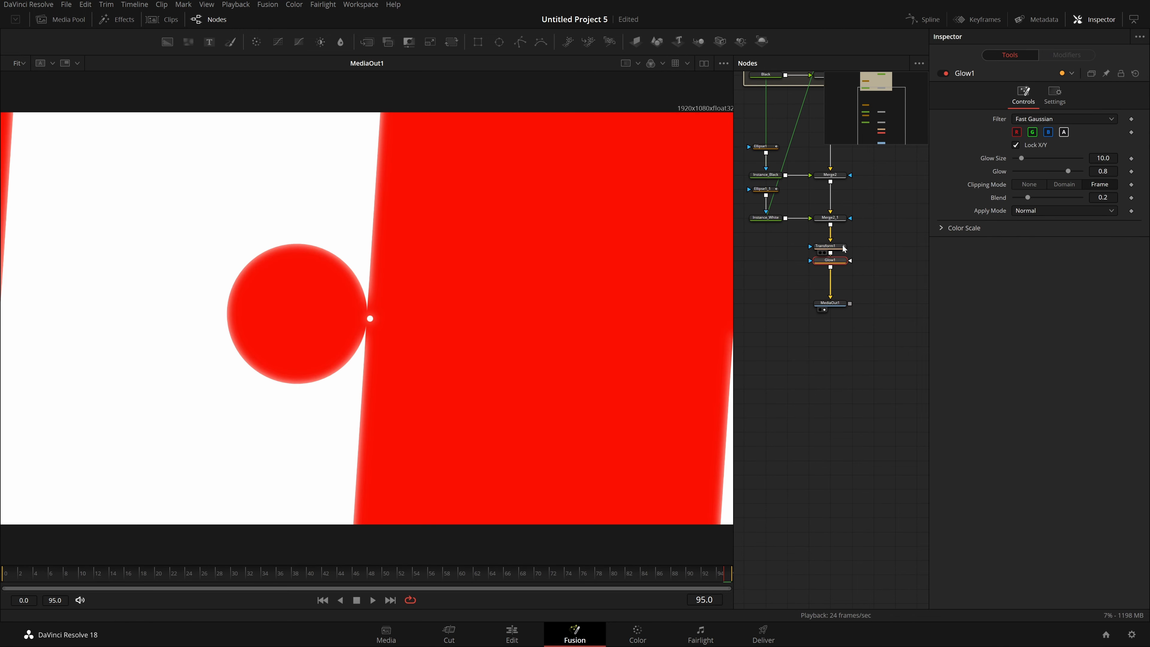
{"action": "key", "text": "space"}
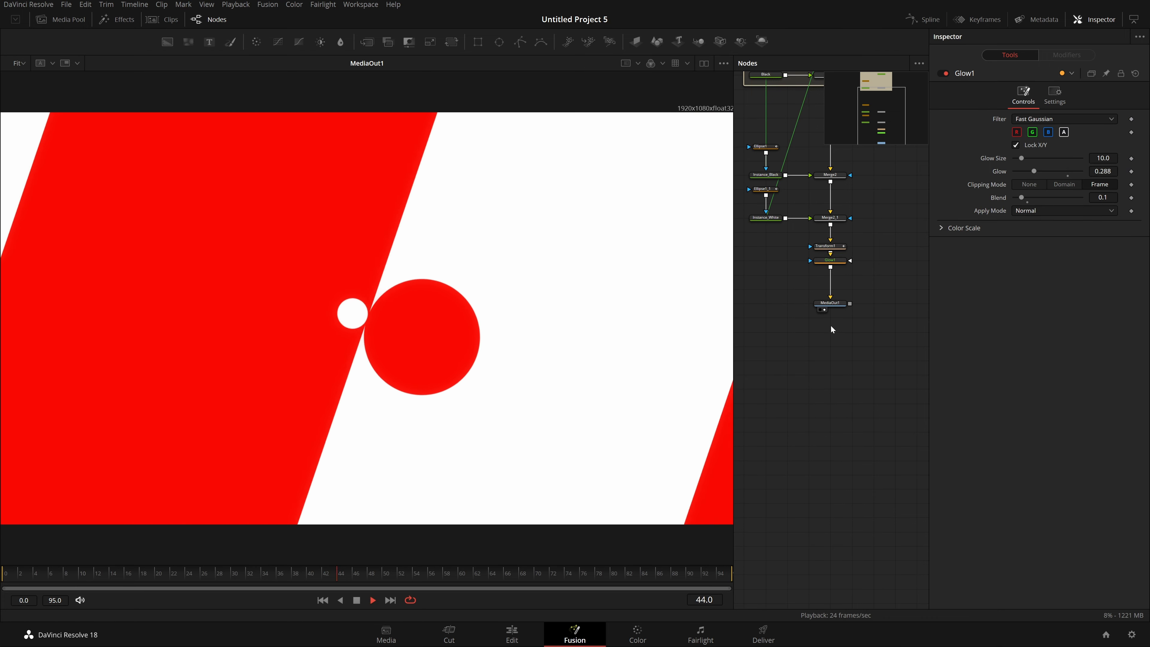
- Add a Soft Glow node between Glow1 and MediaOut1
{"action": "left_click", "coordinate": [836, 261]}
{"action": "key", "text": "shift+space"}
{"action": "type", "text": "sg"}
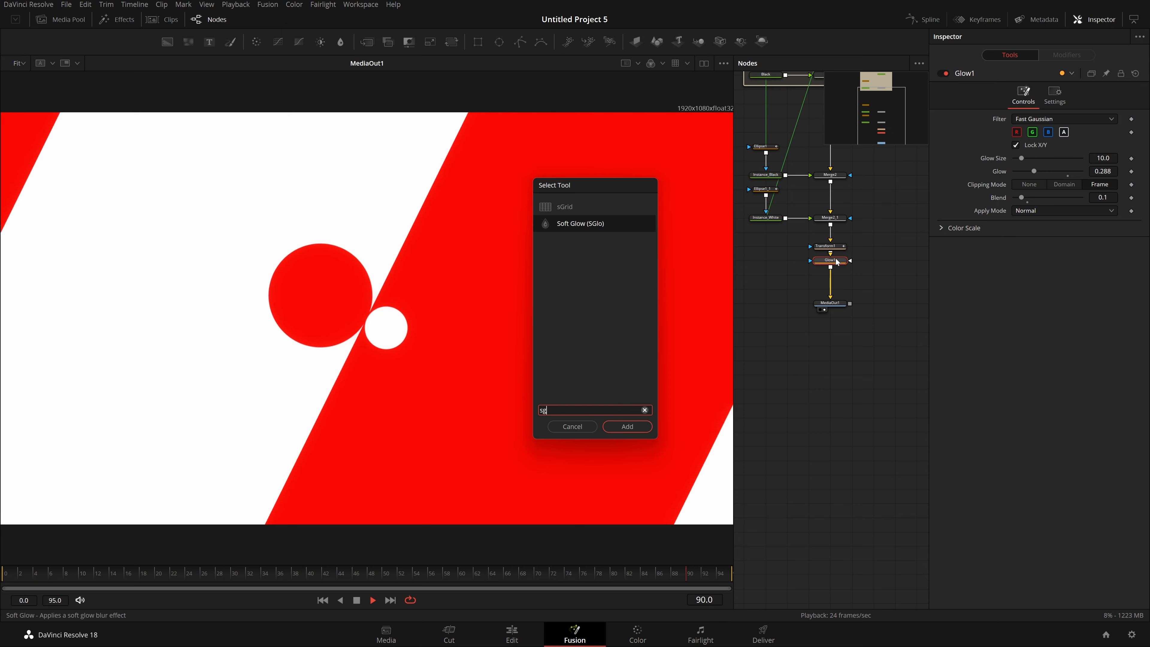
{"action": "type", "text": "lo"}
{"action": "key", "text": "Return"}
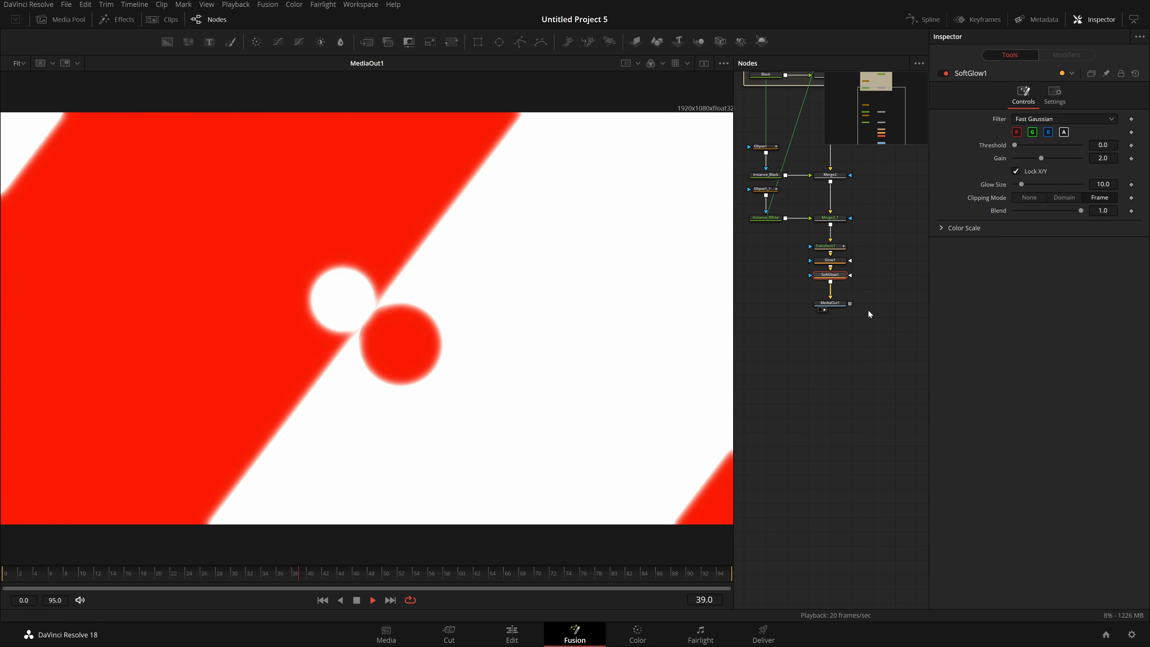
- Set SoftGlow1's Blend to 0.58 and its Glow Size to 15
{"action": "double_click", "coordinate": [1102, 211]}
{"action": "type", "text": "0.58"}
{"action": "key", "text": "Tab"}
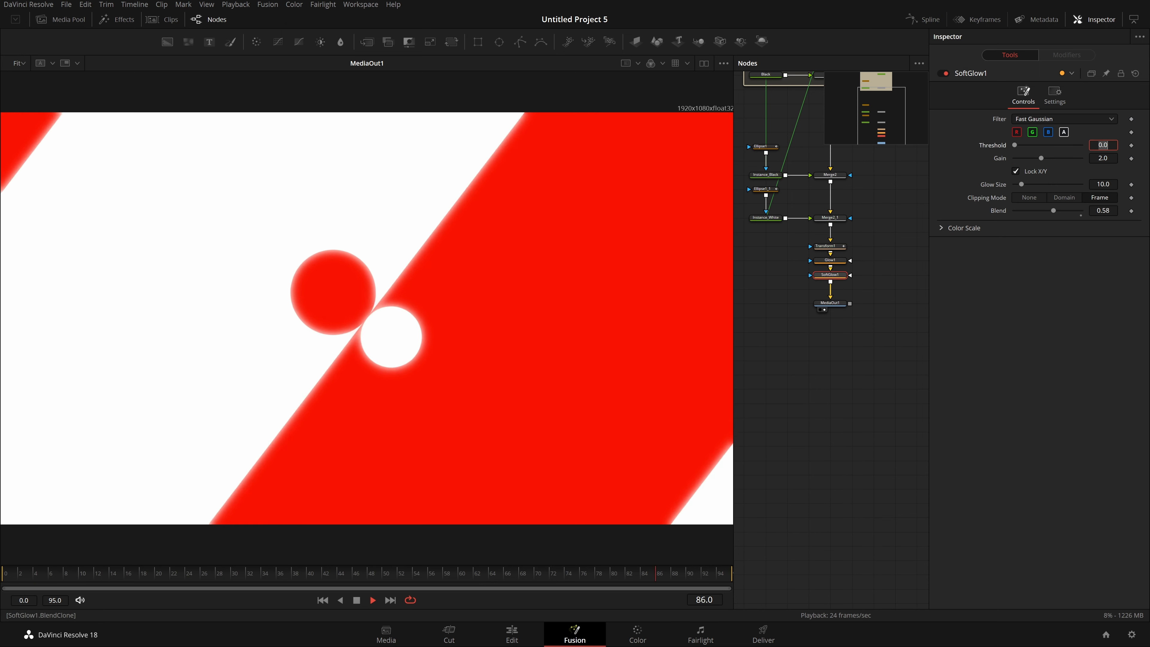
{"action": "key", "text": "Tab"}
{"action": "key", "text": "Tab"}
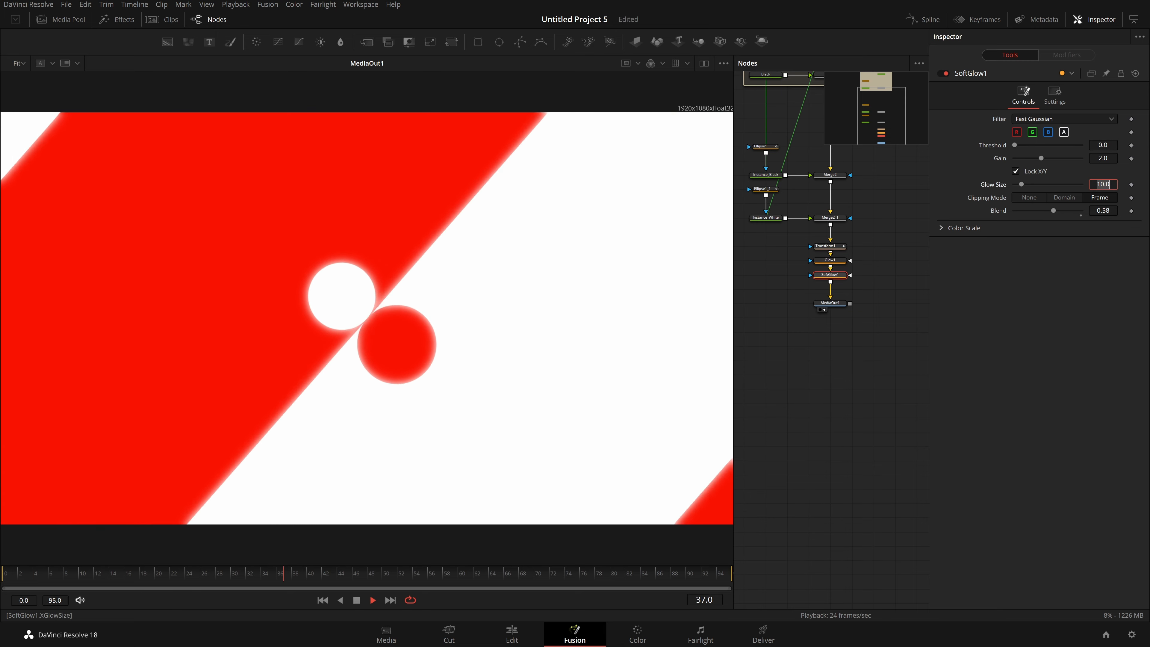
{"action": "type", "text": "15"}
{"action": "key", "text": "Tab"}
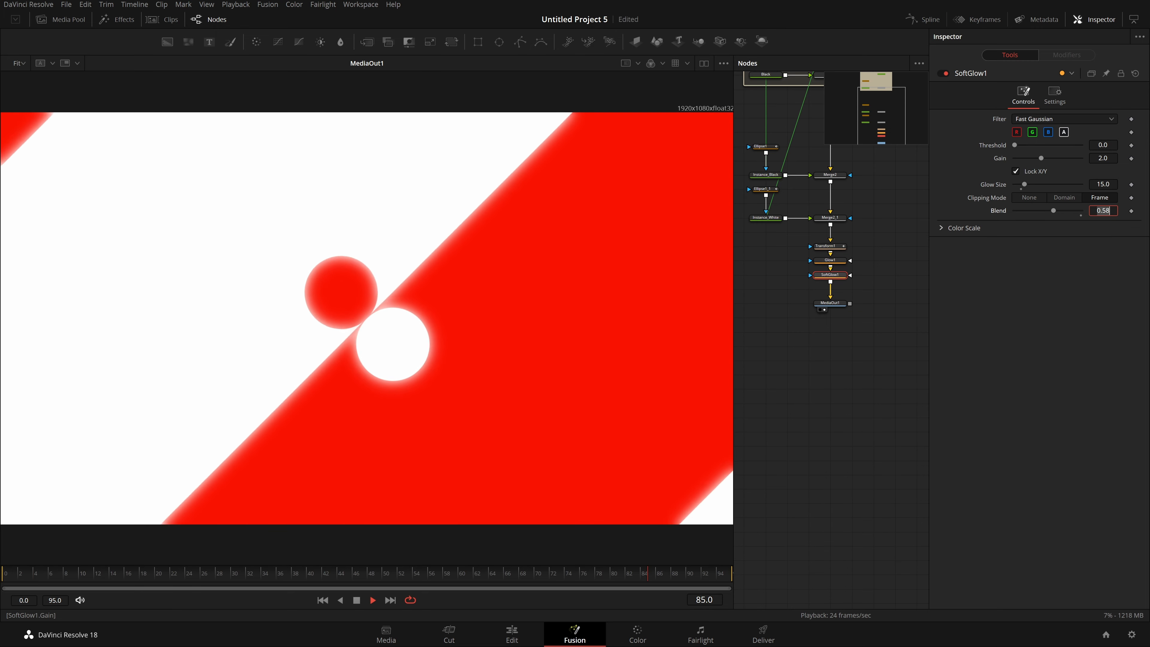
- Set SoftGlow1's Gain to 1.0
{"action": "key", "text": "Tab"}
{"action": "key", "text": "Tab"}
{"action": "type", "text": "1"}
{"action": "key", "text": "Tab"}
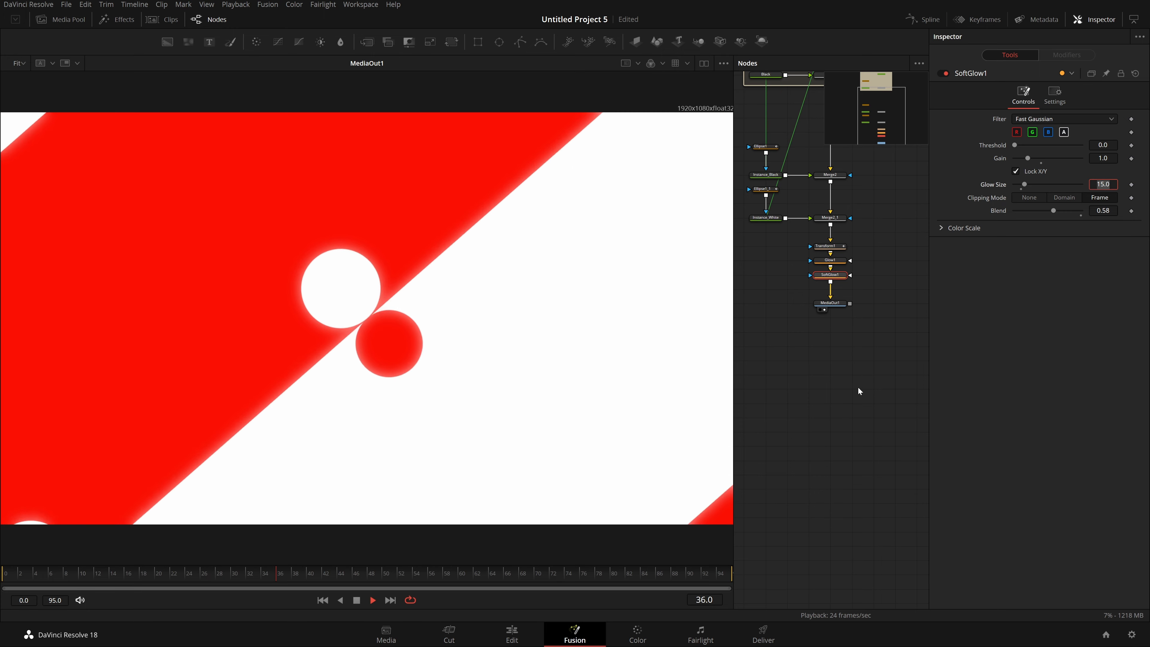
{"action": "key", "text": "Return"}
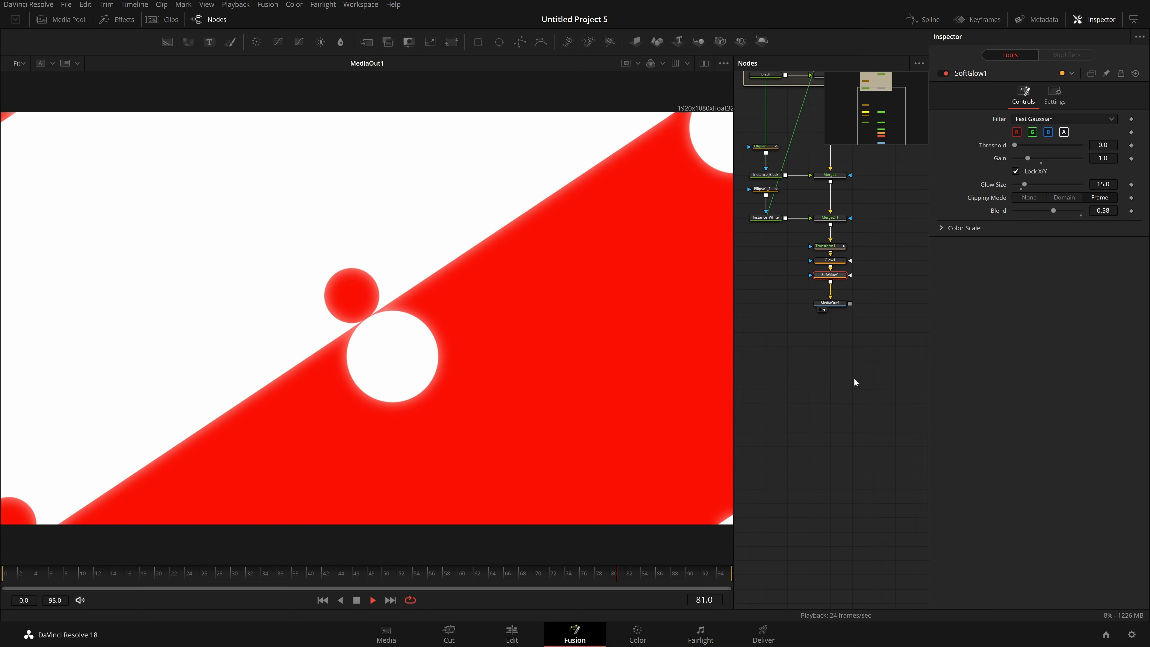
- Move MediaOut1 further down the node graph and add a Prism Blur node between SoftGlow1 and MediaOut1
{"action": "left_click_drag", "start_coordinate": [830, 302], "coordinate": [829, 345]}
{"action": "left_click", "coordinate": [835, 275]}
{"action": "key", "text": "shift+space"}
{"action": "type", "text": "sglo"}
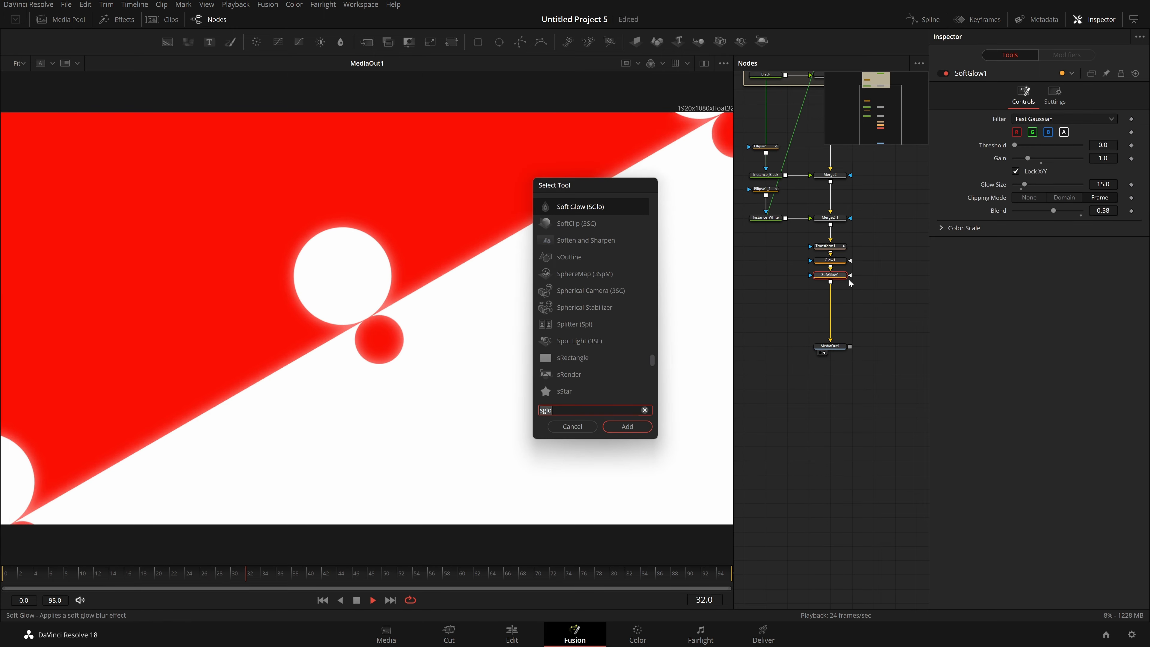
{"action": "key", "text": "BackSpace"}
{"action": "key", "text": "BackSpace"}
{"action": "key", "text": "BackSpace"}
{"action": "key", "text": "BackSpace"}
{"action": "type", "text": "prism"}
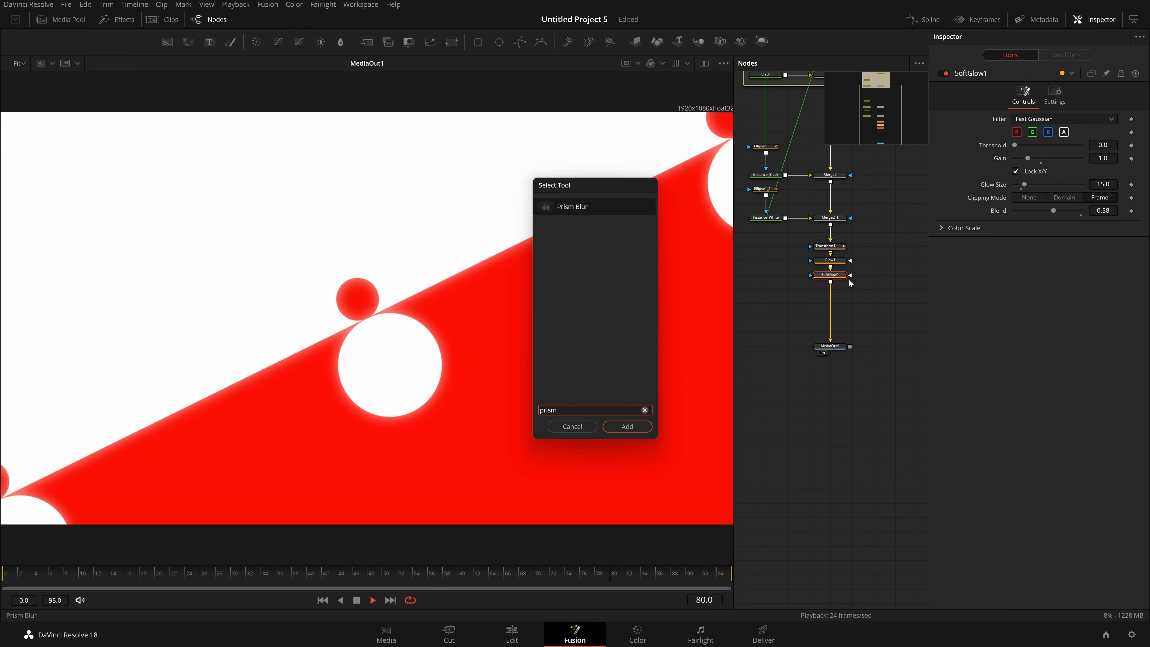
{"action": "key", "text": "Return"}
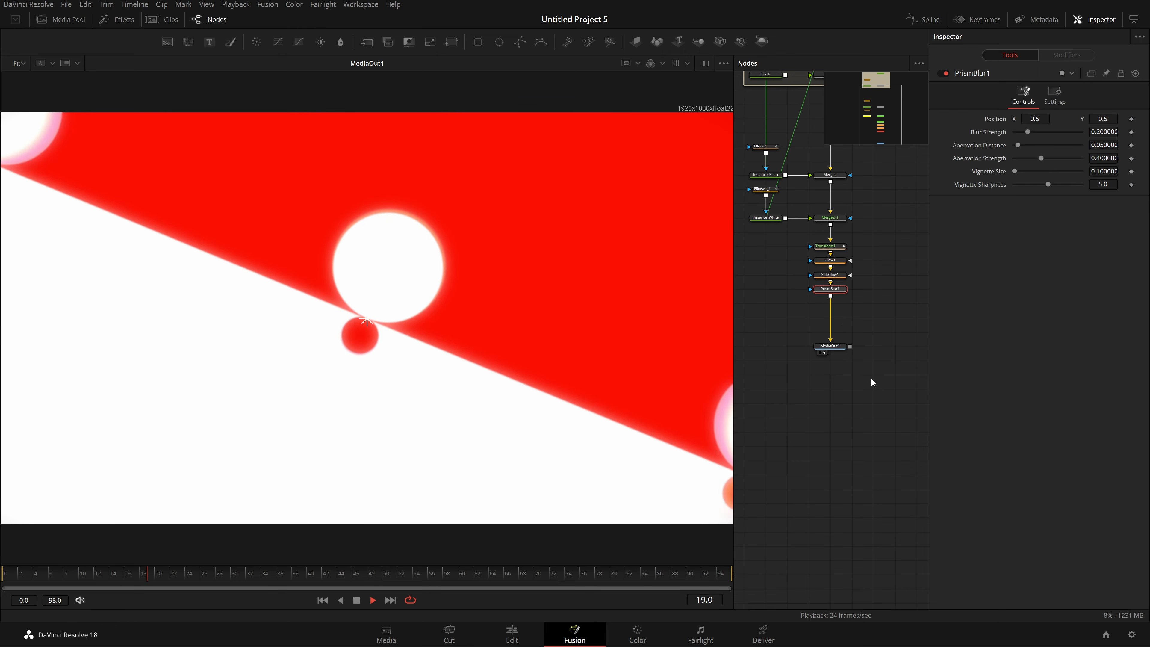
- Set PrismBlur1's Aberration Strength to 1.0 and its Aberration Distance to 0.014
{"action": "key", "text": "space"}
{"action": "left_click_drag", "start_coordinate": [1041, 158], "coordinate": [1082, 158]}
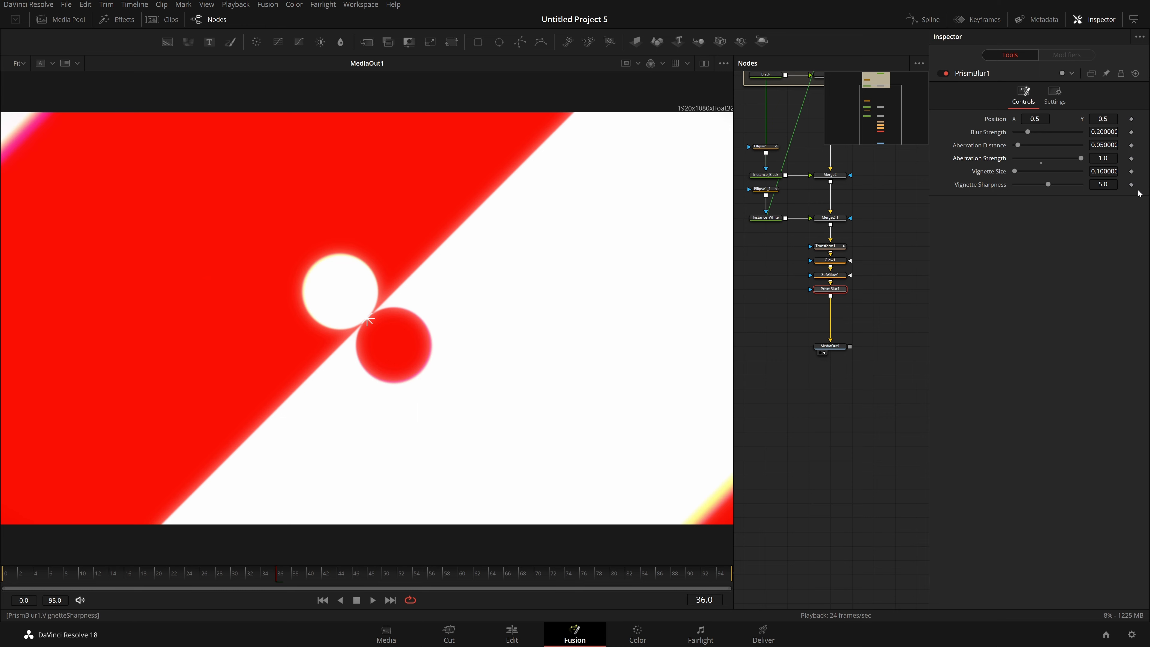
{"action": "key", "text": "space"}
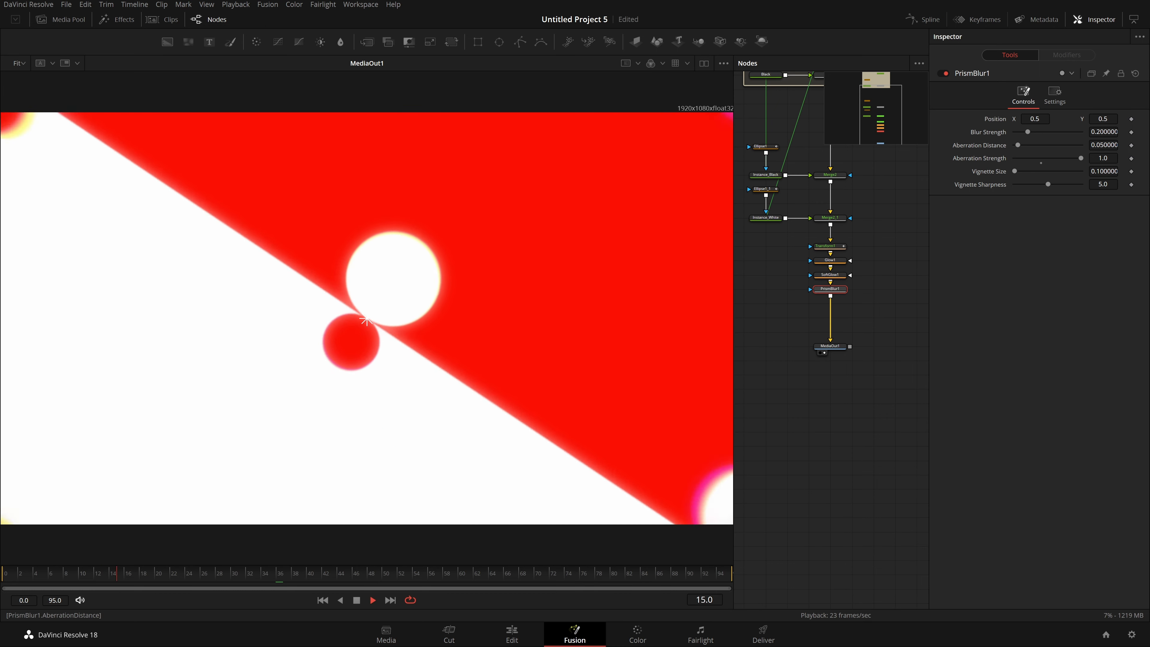
{"action": "key", "text": "space"}
{"action": "left_click_drag", "start_coordinate": [1018, 145], "coordinate": [1016, 145]}
{"action": "key", "text": "space"}
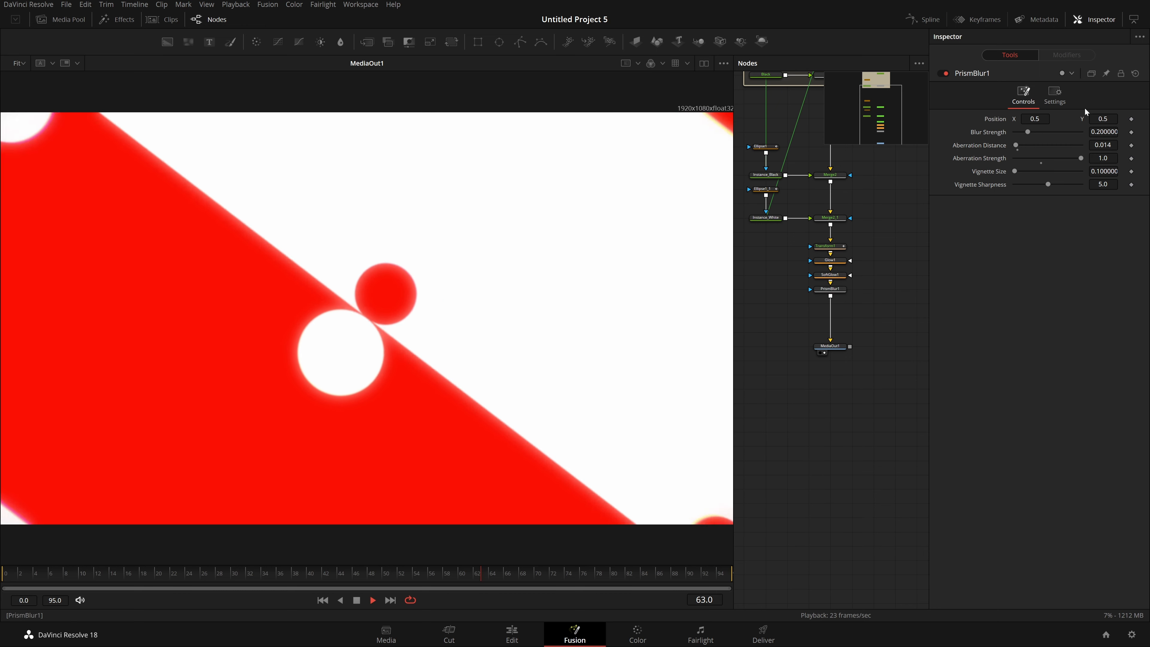
- Set PrismBlur1's Blur Strength to 0.0, Vignette Size to 0.1992 and Vignette Sharpness to 4.33
{"action": "key", "text": "space"}
{"action": "key", "text": "space"}
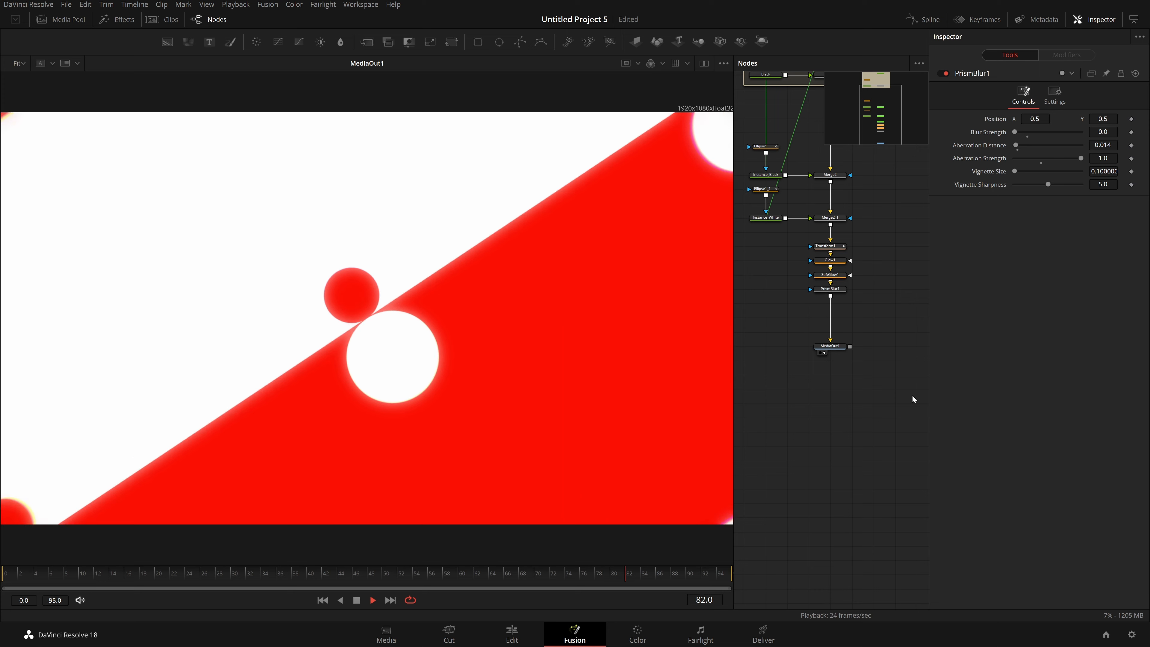
{"action": "key", "text": "space"}
{"action": "mouse_move", "coordinate": [1021, 173]}
{"action": "left_mouse_down"}
{"action": "mouse_move", "coordinate": [1056, 186]}
{"action": "mouse_move", "coordinate": [1036, 186]}
{"action": "left_mouse_up"}
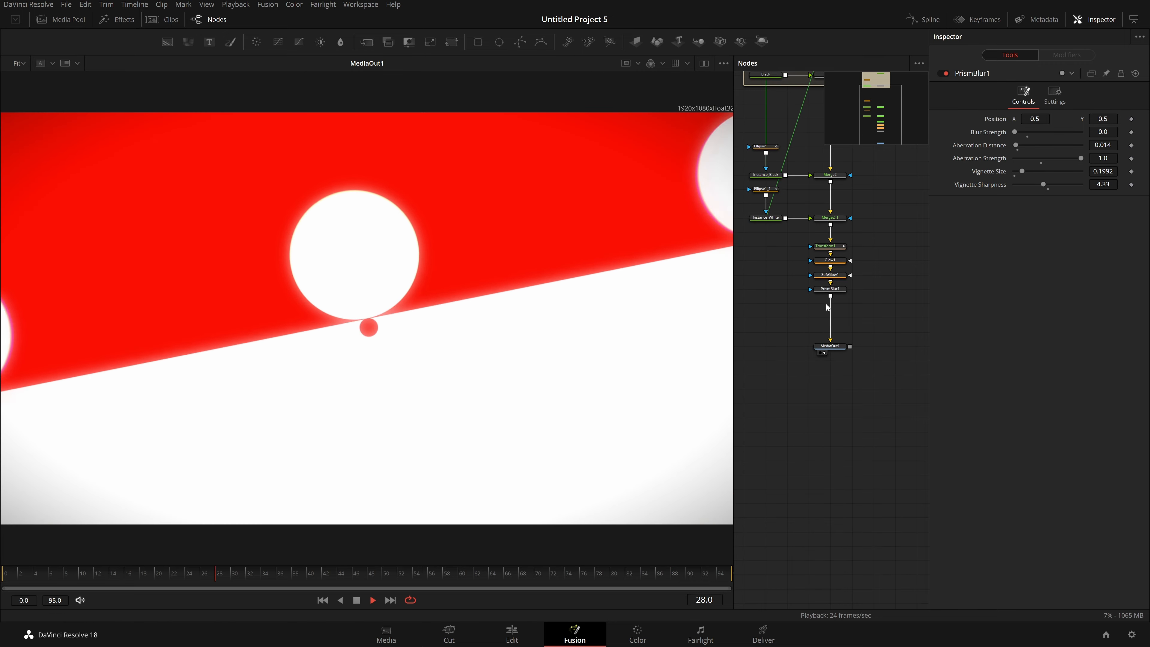
- Stop playback and add a Film Grain node between PrismBlur1 and MediaOut1
{"action": "key", "text": "space"}
{"action": "left_click", "coordinate": [836, 291]}
{"action": "key", "text": "shift+space"}
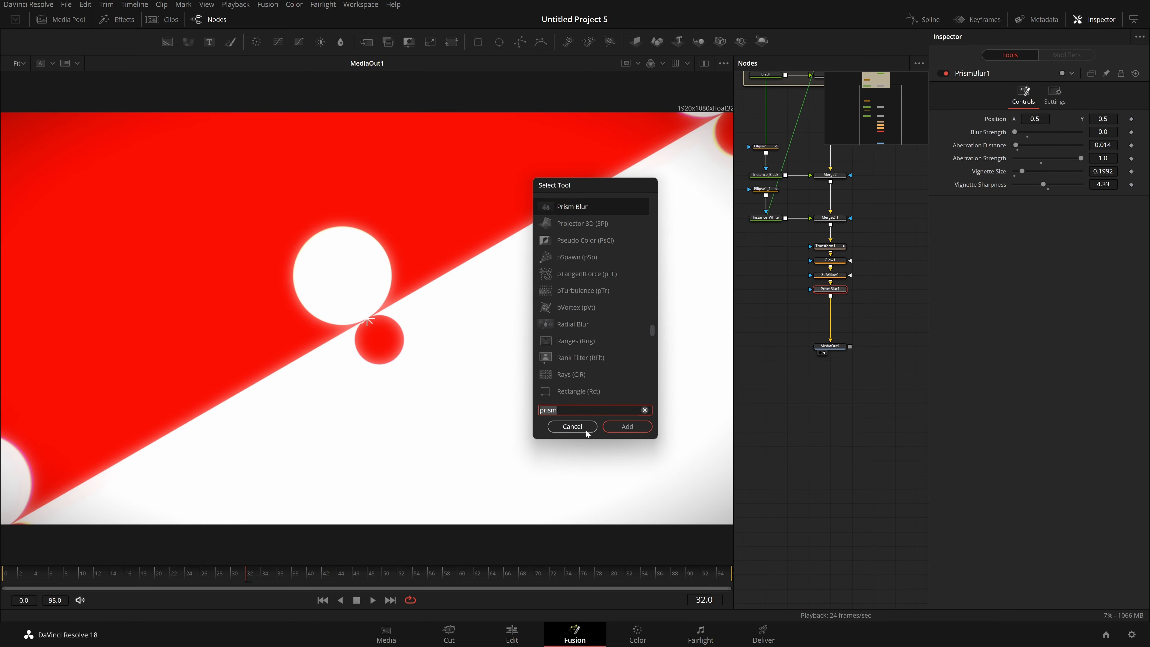
{"action": "type", "text": "film"}
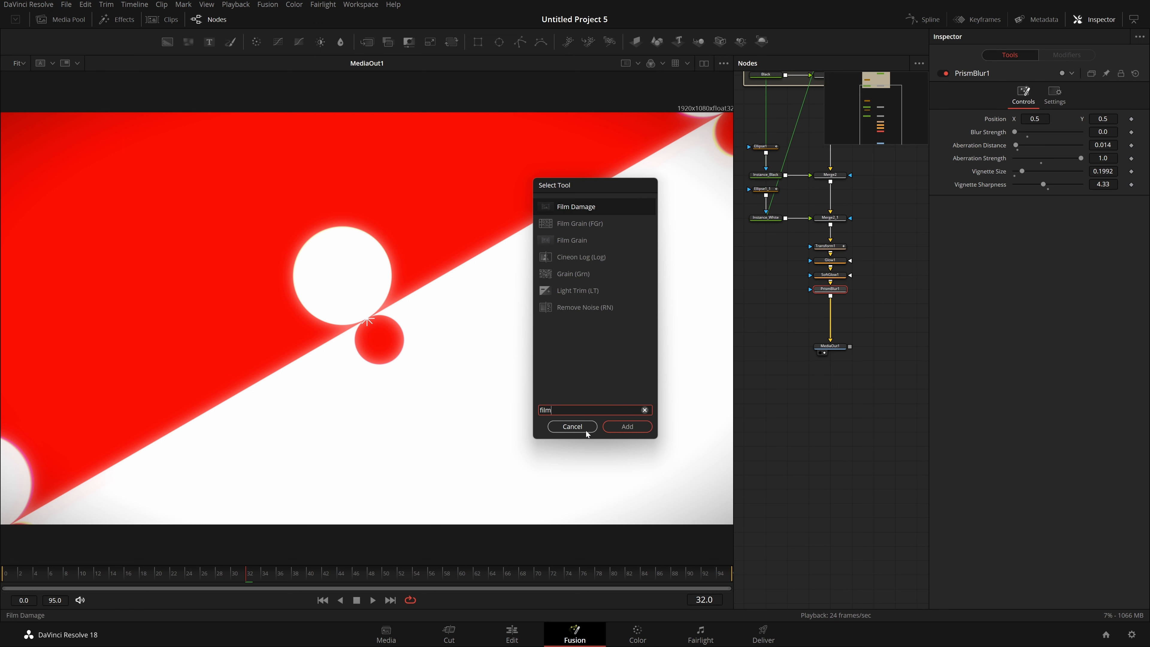
{"action": "key", "text": "Down"}
{"action": "key", "text": "Return"}
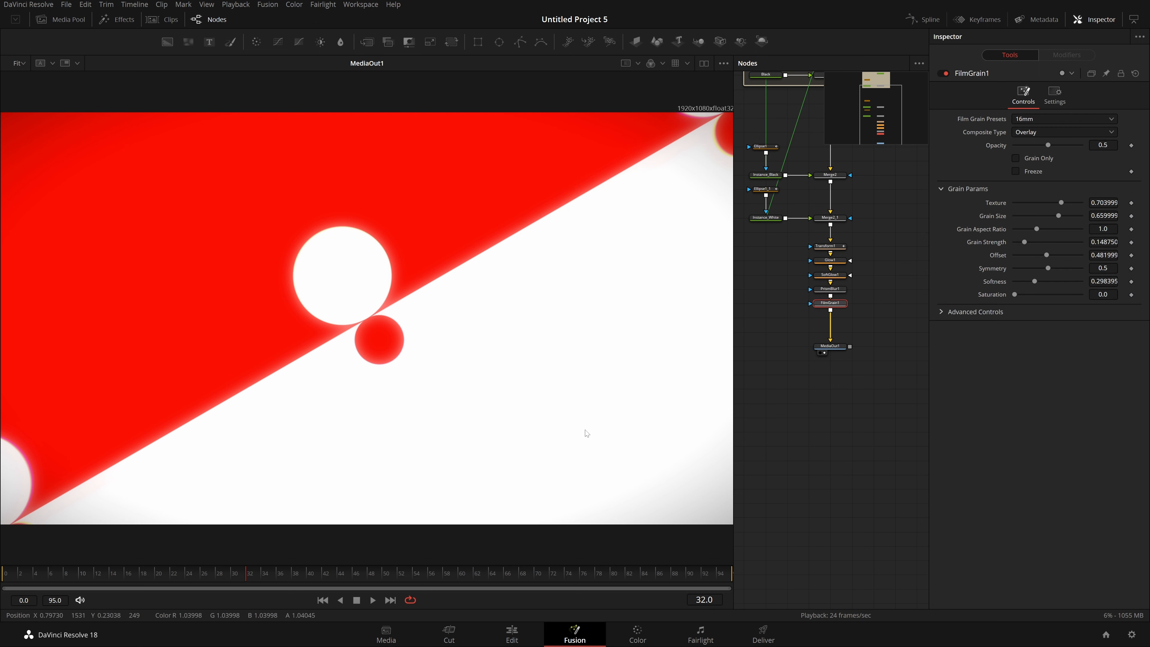
- Set FilmGrain1's Opacity to 1.0 and its Texture and Softness to 0.0
{"action": "double_click", "coordinate": [1046, 145]}
{"action": "scroll", "coordinate": [294, 298], "scroll_direction": "up", "scroll_amount": 8}
{"action": "scroll", "coordinate": [494, 299], "scroll_direction": "up", "scroll_amount": 3}
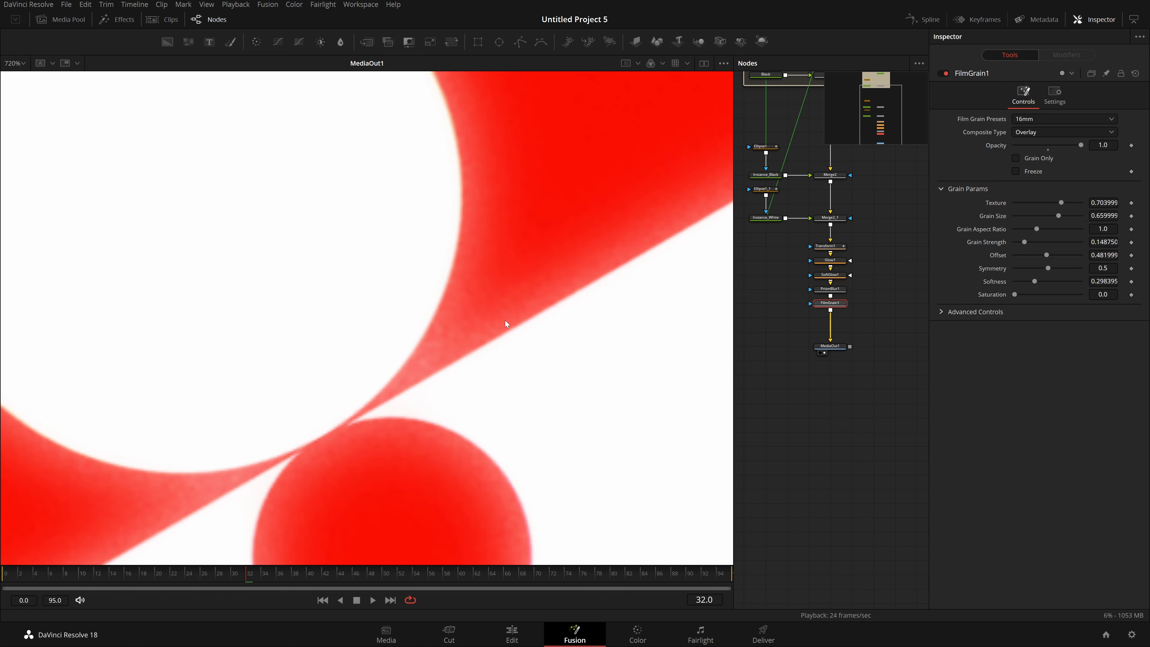
{"action": "right_click", "coordinate": [492, 602]}
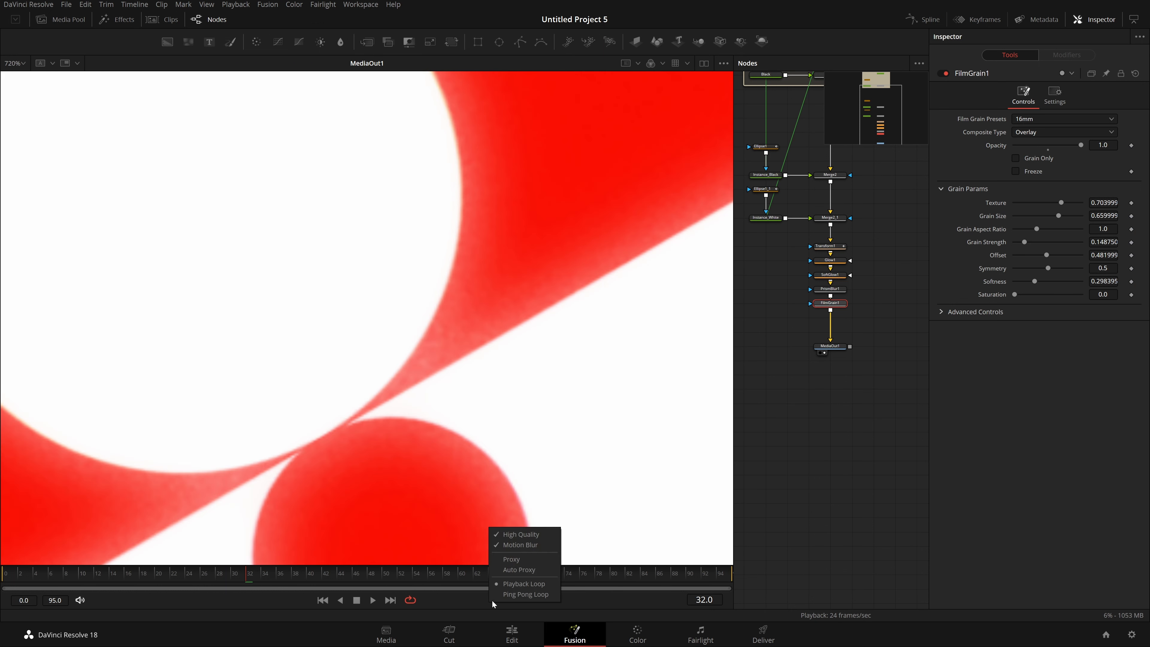
{"action": "left_click", "coordinate": [478, 562]}
{"action": "left_click_drag", "start_coordinate": [1060, 202], "coordinate": [869, 234]}
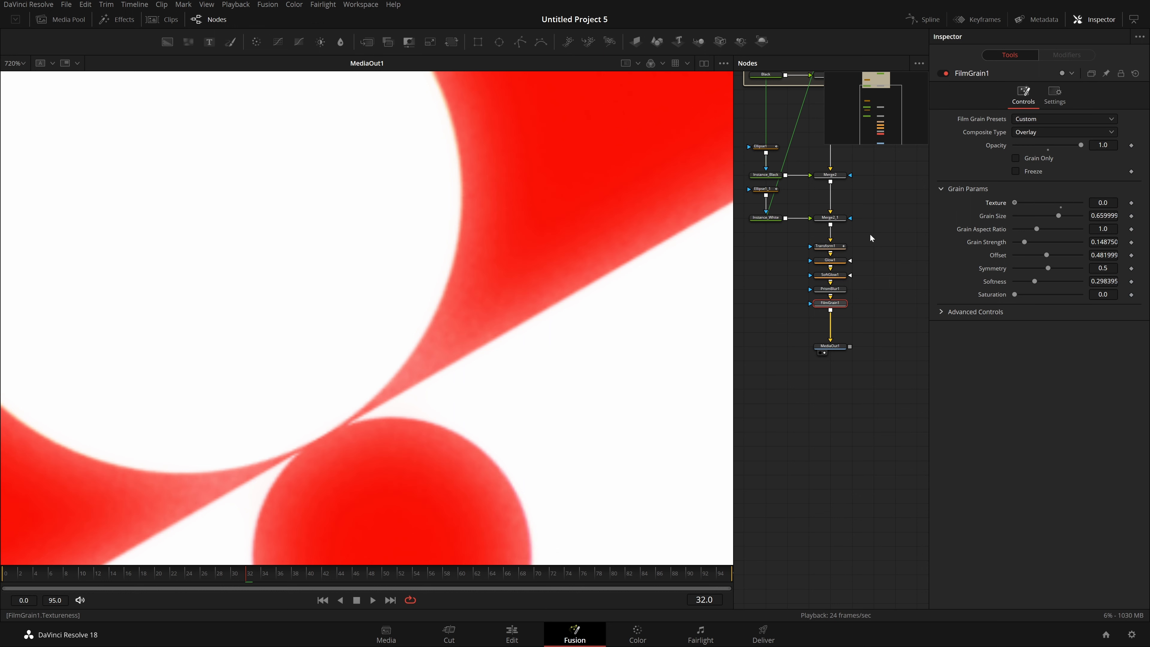
{"action": "left_click_drag", "start_coordinate": [1034, 282], "coordinate": [880, 307]}
{"action": "left_click_drag", "start_coordinate": [1015, 203], "coordinate": [1118, 207]}
- Turn on Grain Only to inspect the bare grain pattern, and turn it off again
{"action": "left_click", "coordinate": [1015, 158]}
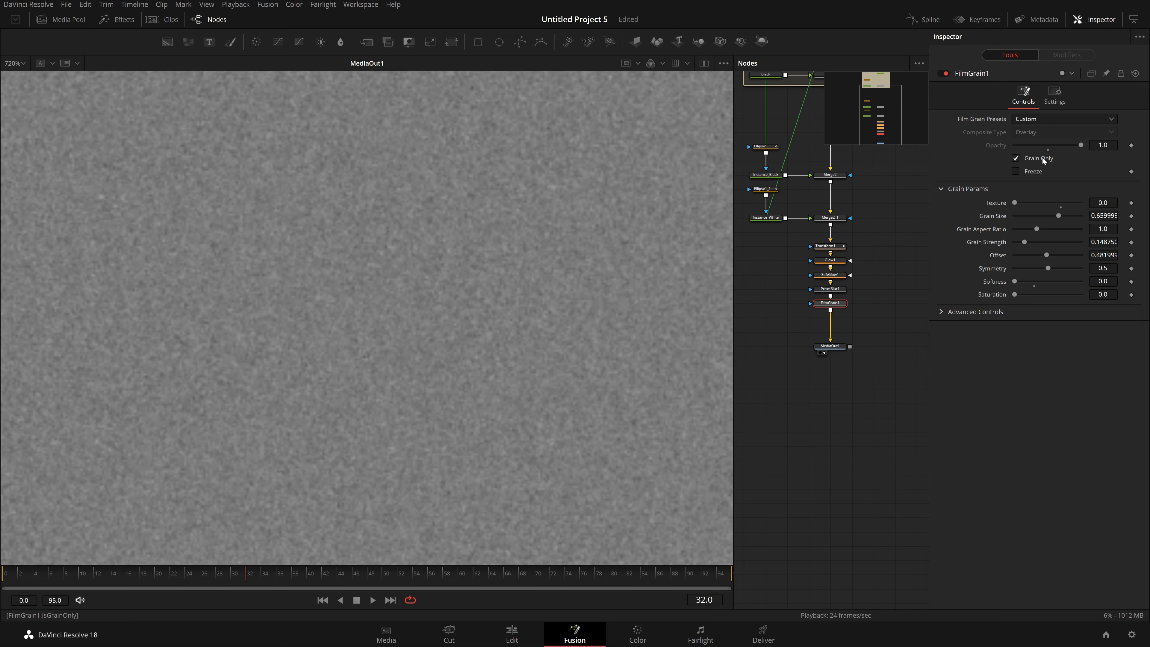
{"action": "scroll", "coordinate": [461, 301], "scroll_direction": "up", "scroll_amount": 1}
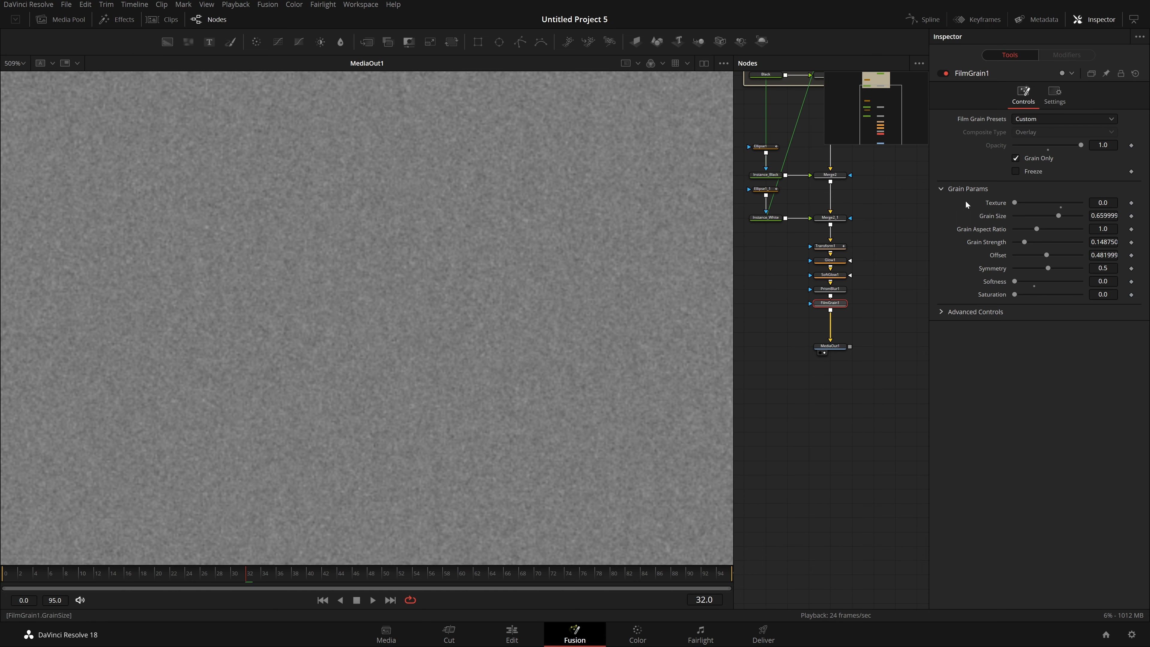
{"action": "left_click", "coordinate": [1039, 157]}
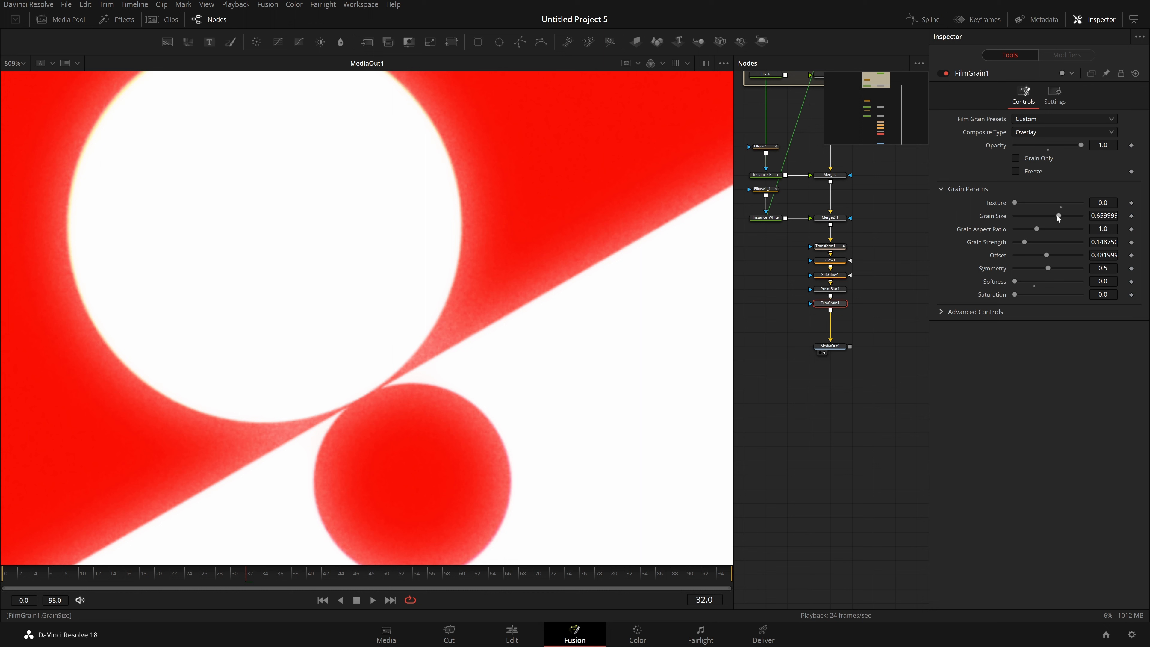
- Set FilmGrain1's Grain Size and Grain Strength both to 0.3, and play back the whole frame
{"action": "left_click_drag", "start_coordinate": [1058, 215], "coordinate": [1037, 229]}
{"action": "double_click", "coordinate": [1103, 216]}
{"action": "type", "text": "0.3"}
{"action": "key", "text": "Return"}
{"action": "left_click_drag", "start_coordinate": [1022, 241], "coordinate": [1030, 250]}
{"action": "double_click", "coordinate": [1103, 242]}
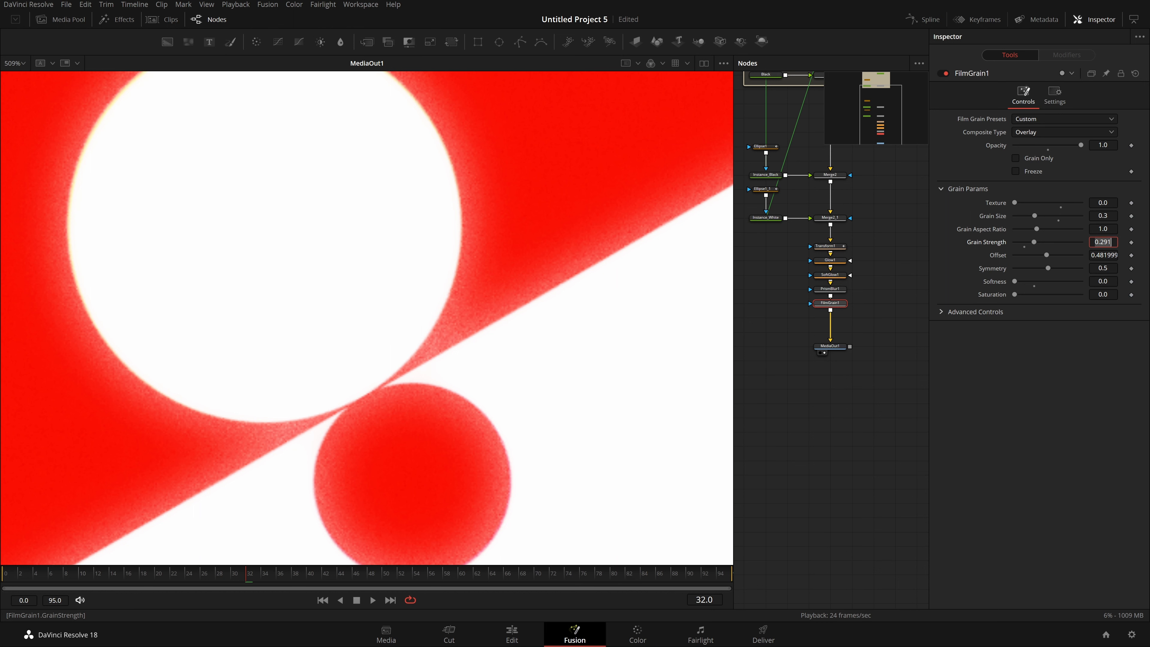
{"action": "type", "text": ".3"}
{"action": "key", "text": "Tab"}
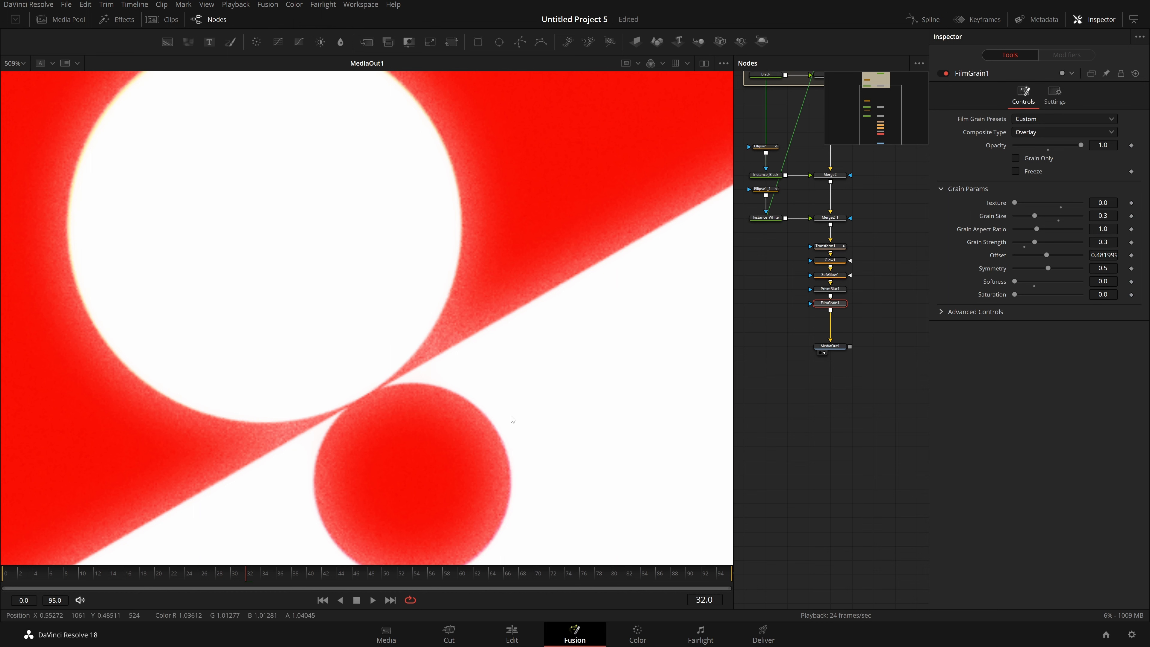
{"action": "key", "text": "ctrl+f"}
{"action": "key", "text": "space"}
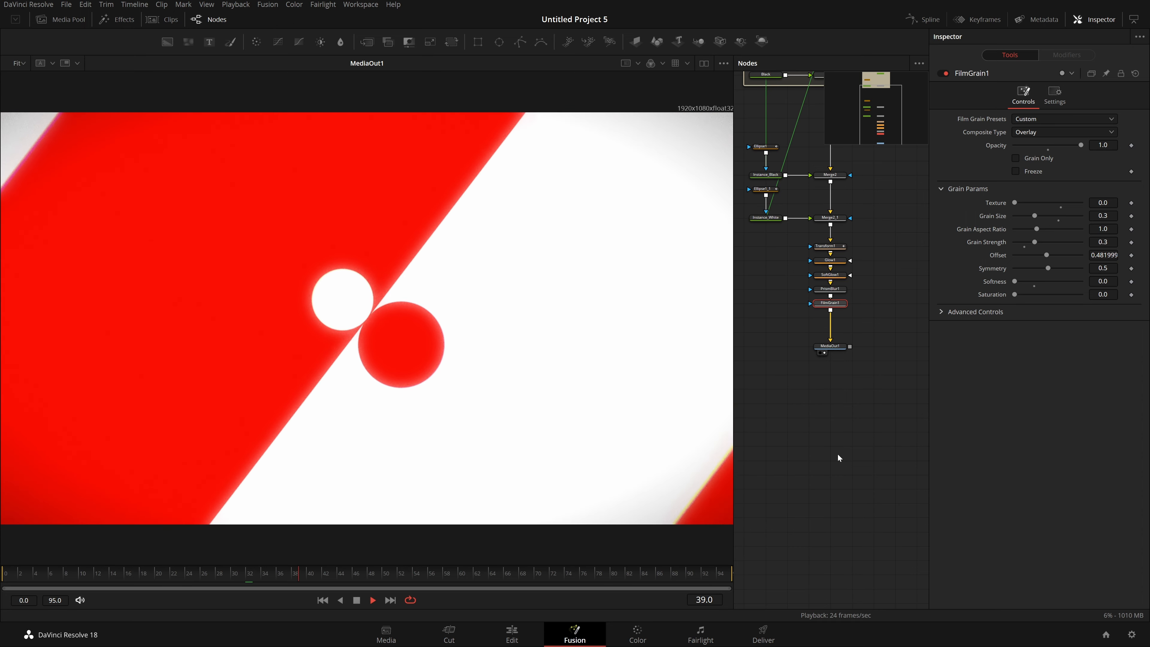
{"action": "left_click_drag", "start_coordinate": [782, 254], "coordinate": [815, 385]}
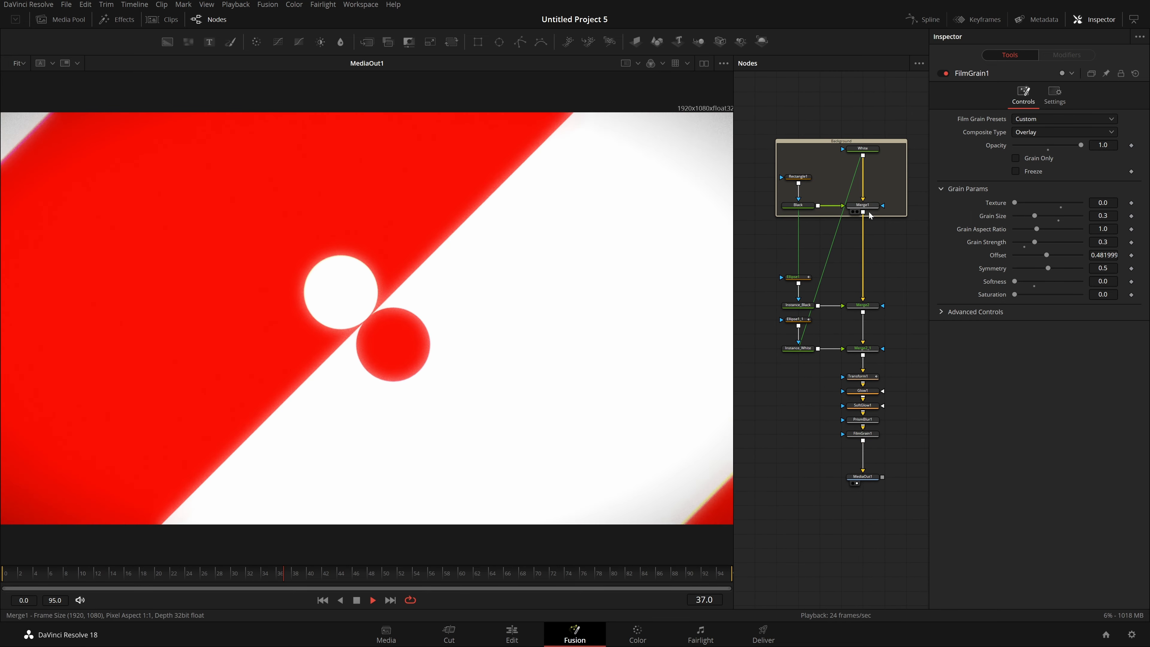
{"action": "left_click", "coordinate": [844, 236]}
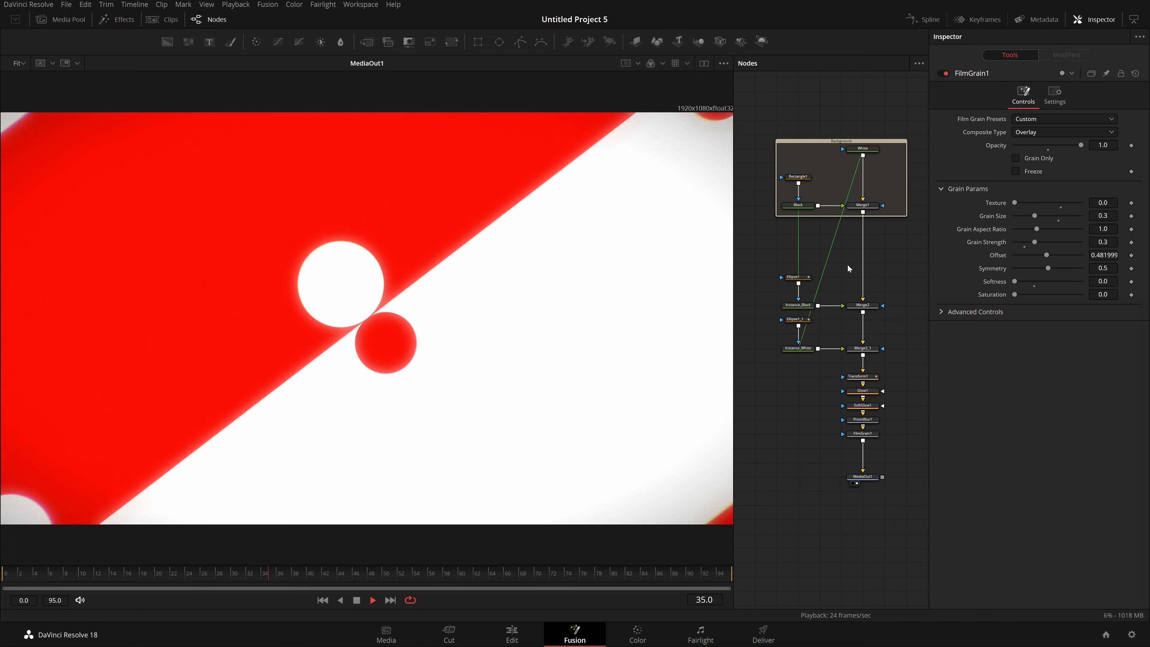
{"action": "left_click", "coordinate": [798, 205]}
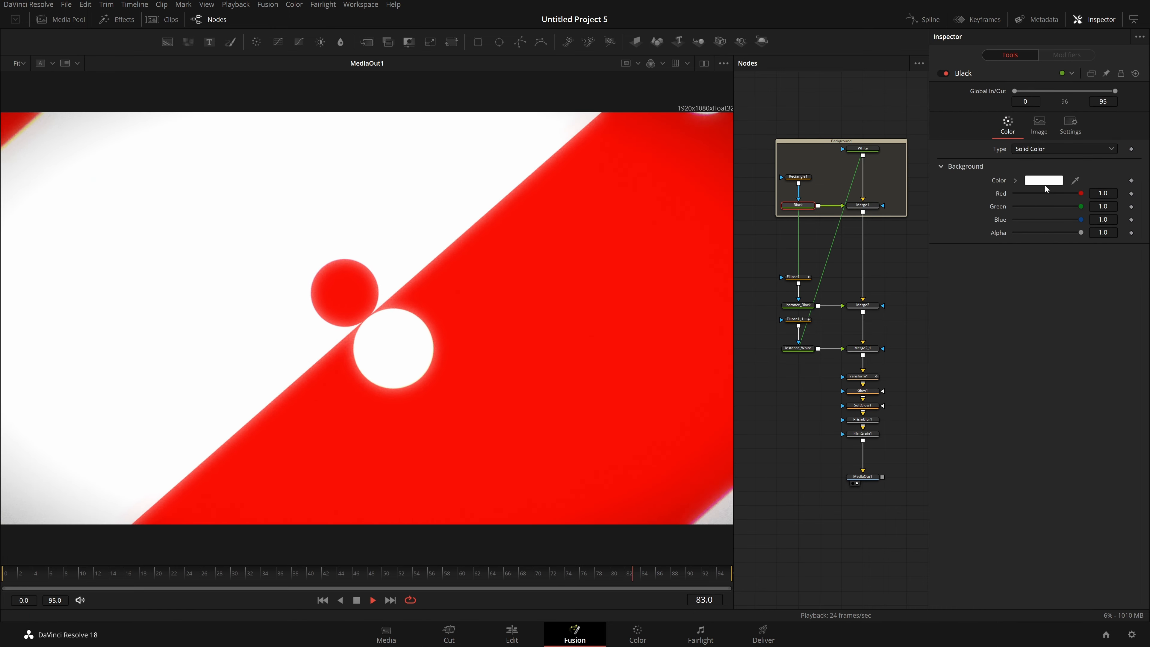
{"action": "left_click", "coordinate": [1044, 181]}
{"action": "left_click", "coordinate": [641, 414]}
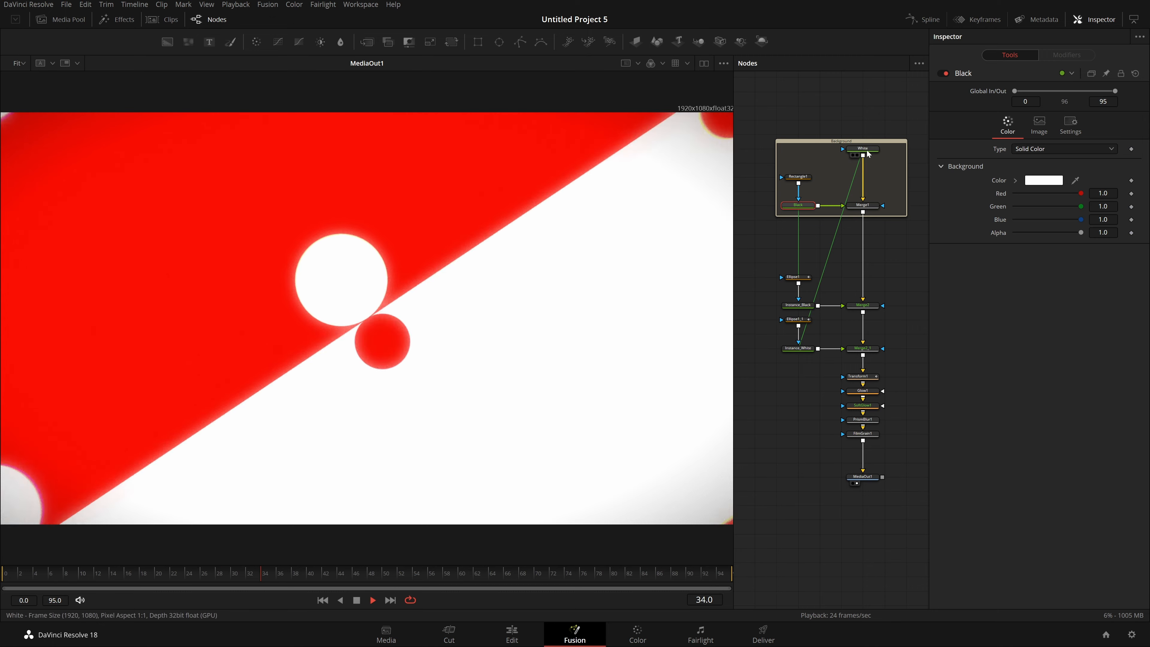
- Change the White background node's color to blue with Red 0.0, Green 0.184313 and Blue 1.0
{"action": "left_click", "coordinate": [866, 150]}
{"action": "scroll", "coordinate": [826, 194], "scroll_direction": "up", "scroll_amount": 2}
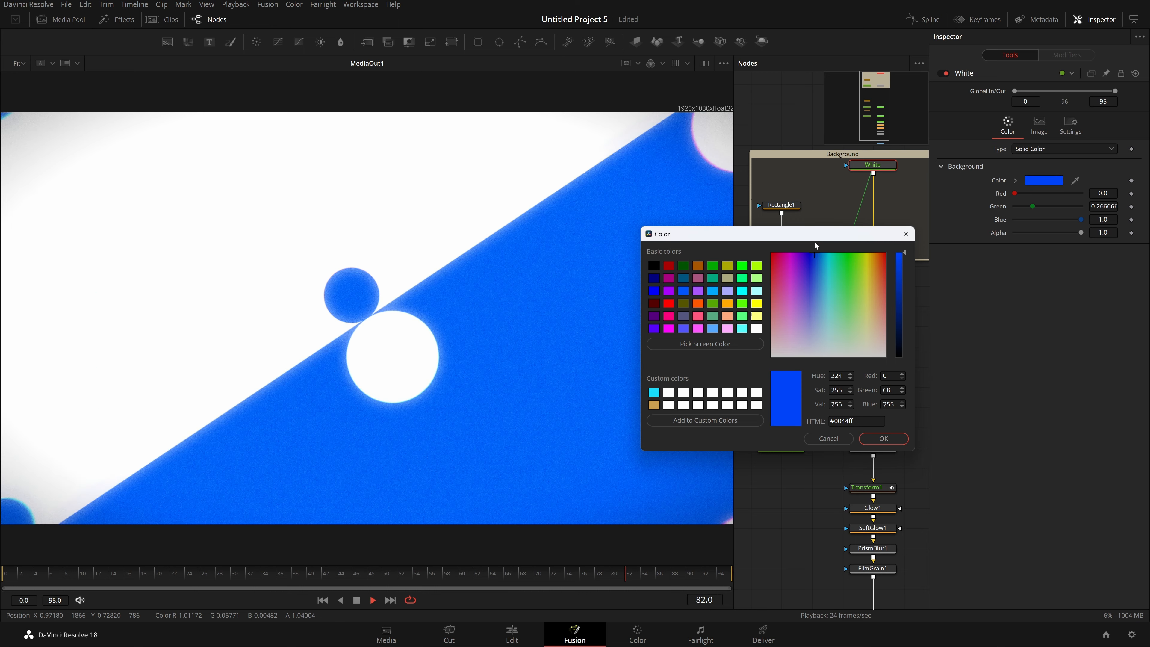
{"action": "mouse_move", "coordinate": [815, 243]}
{"action": "left_mouse_down"}
{"action": "mouse_move", "coordinate": [766, 250]}
{"action": "mouse_move", "coordinate": [867, 256]}
{"action": "mouse_move", "coordinate": [865, 245]}
{"action": "mouse_move", "coordinate": [818, 245]}
{"action": "left_mouse_up"}
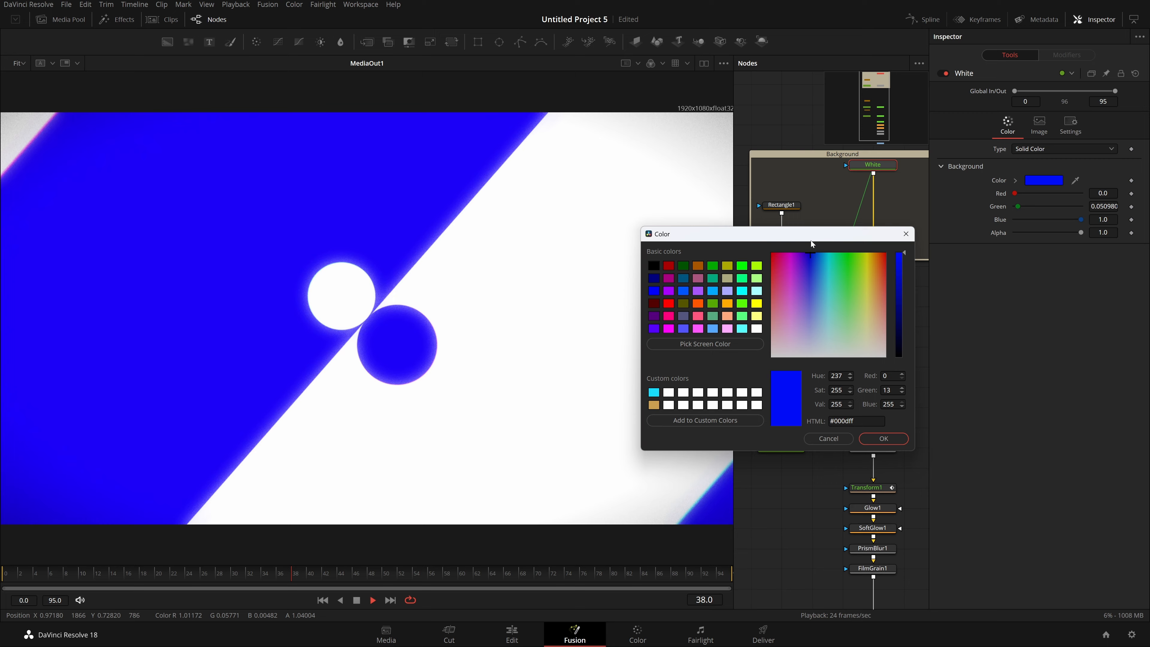
{"action": "left_click_drag", "start_coordinate": [817, 241], "coordinate": [812, 241]}
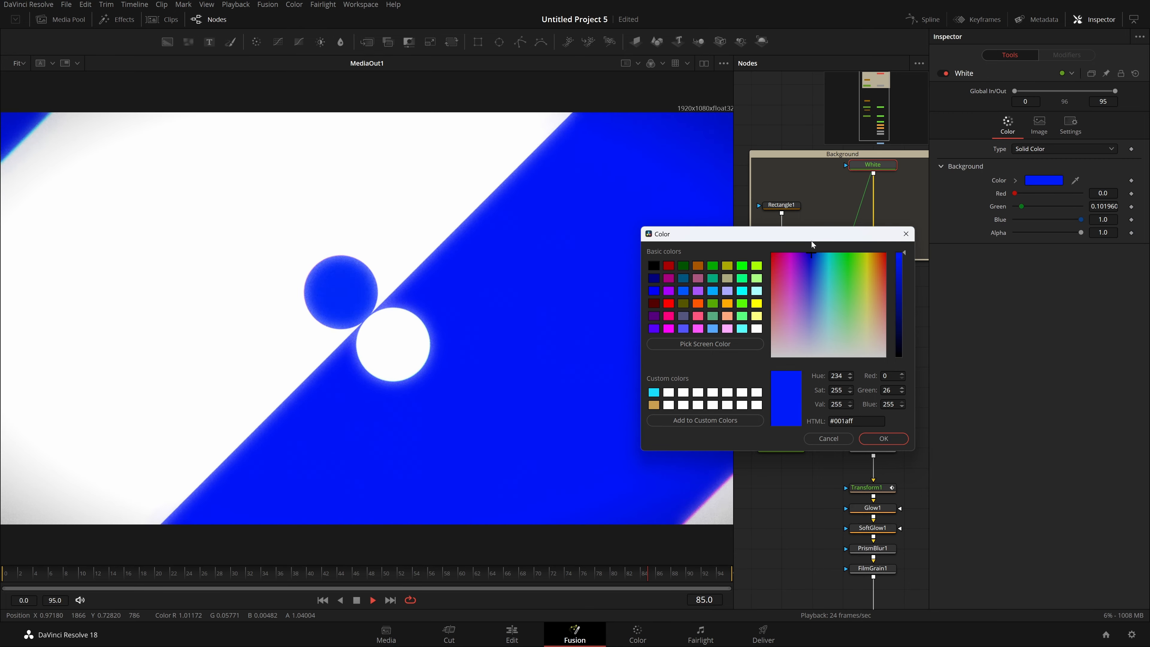
{"action": "left_click", "coordinate": [884, 438]}
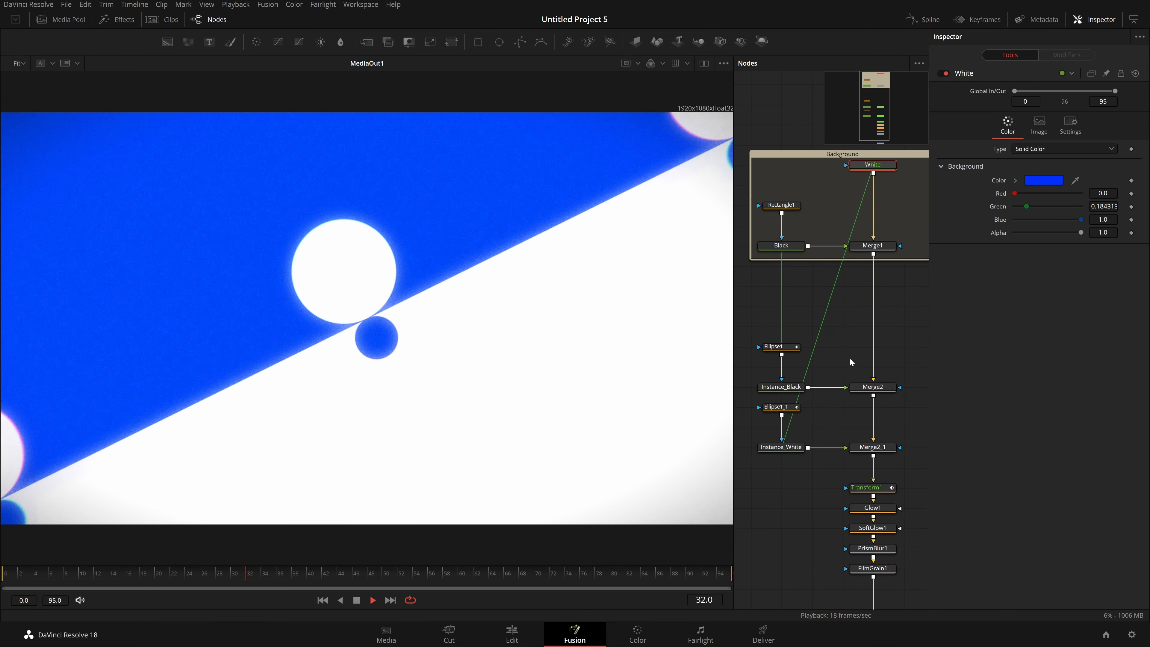